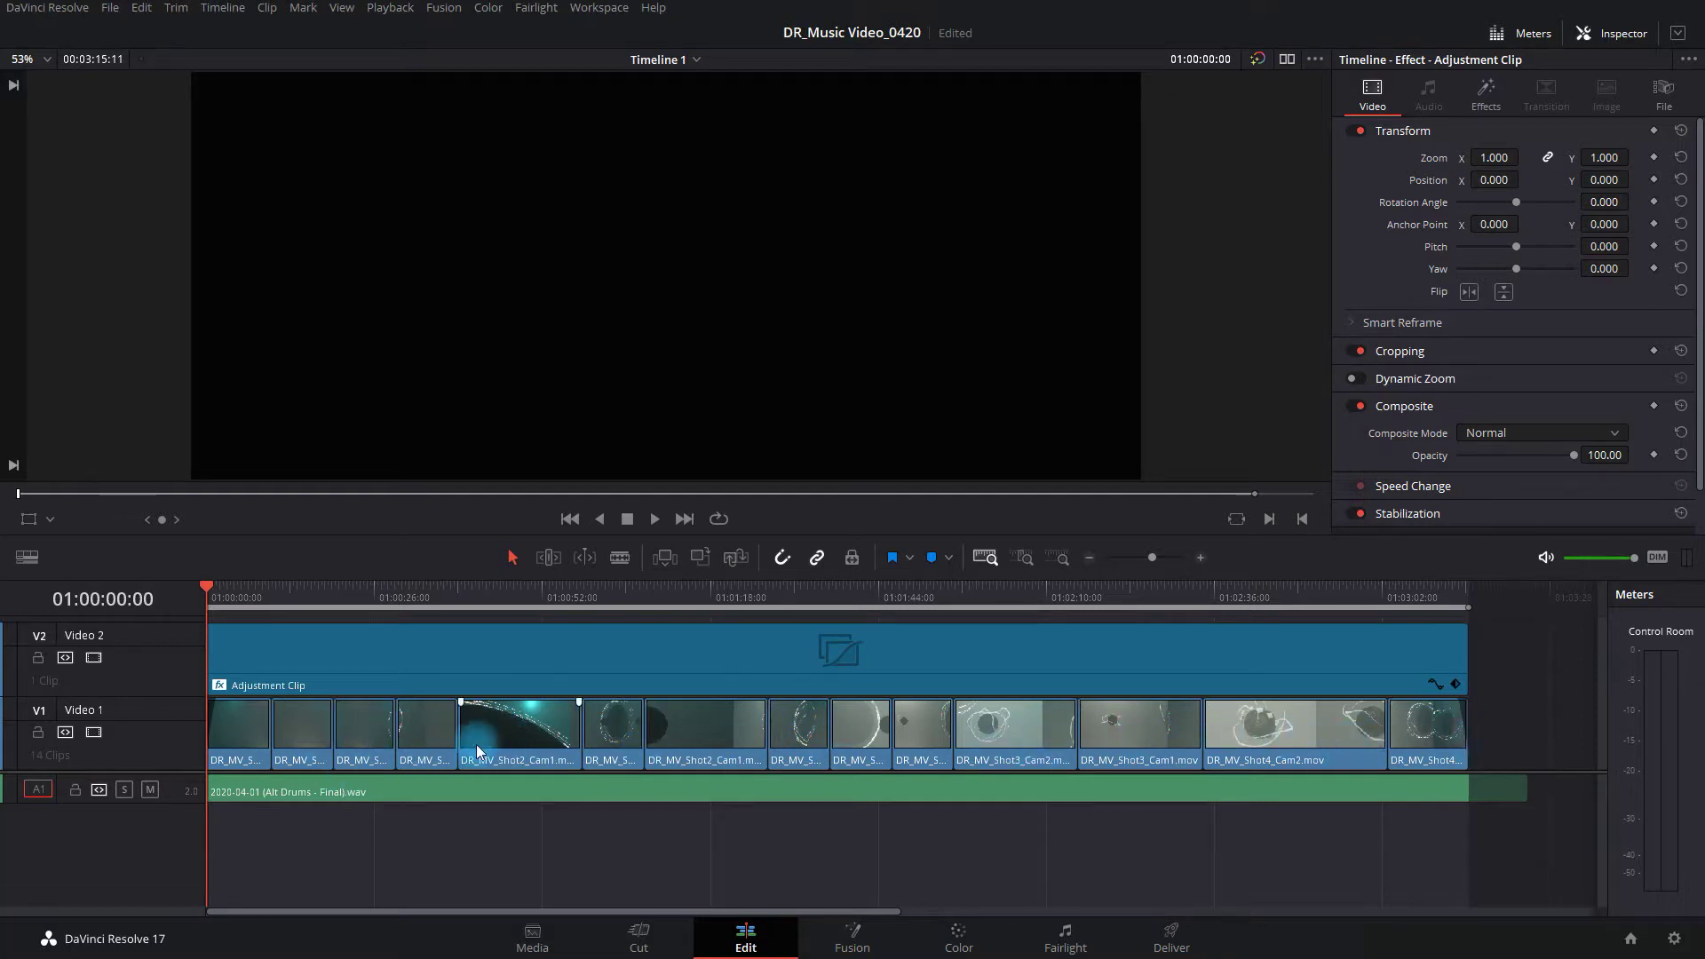
Step: After scrubbing the timeline, set Deliver to render Individual clips with filename DR_Vid
left_click_drag(274, 595, 684, 593)
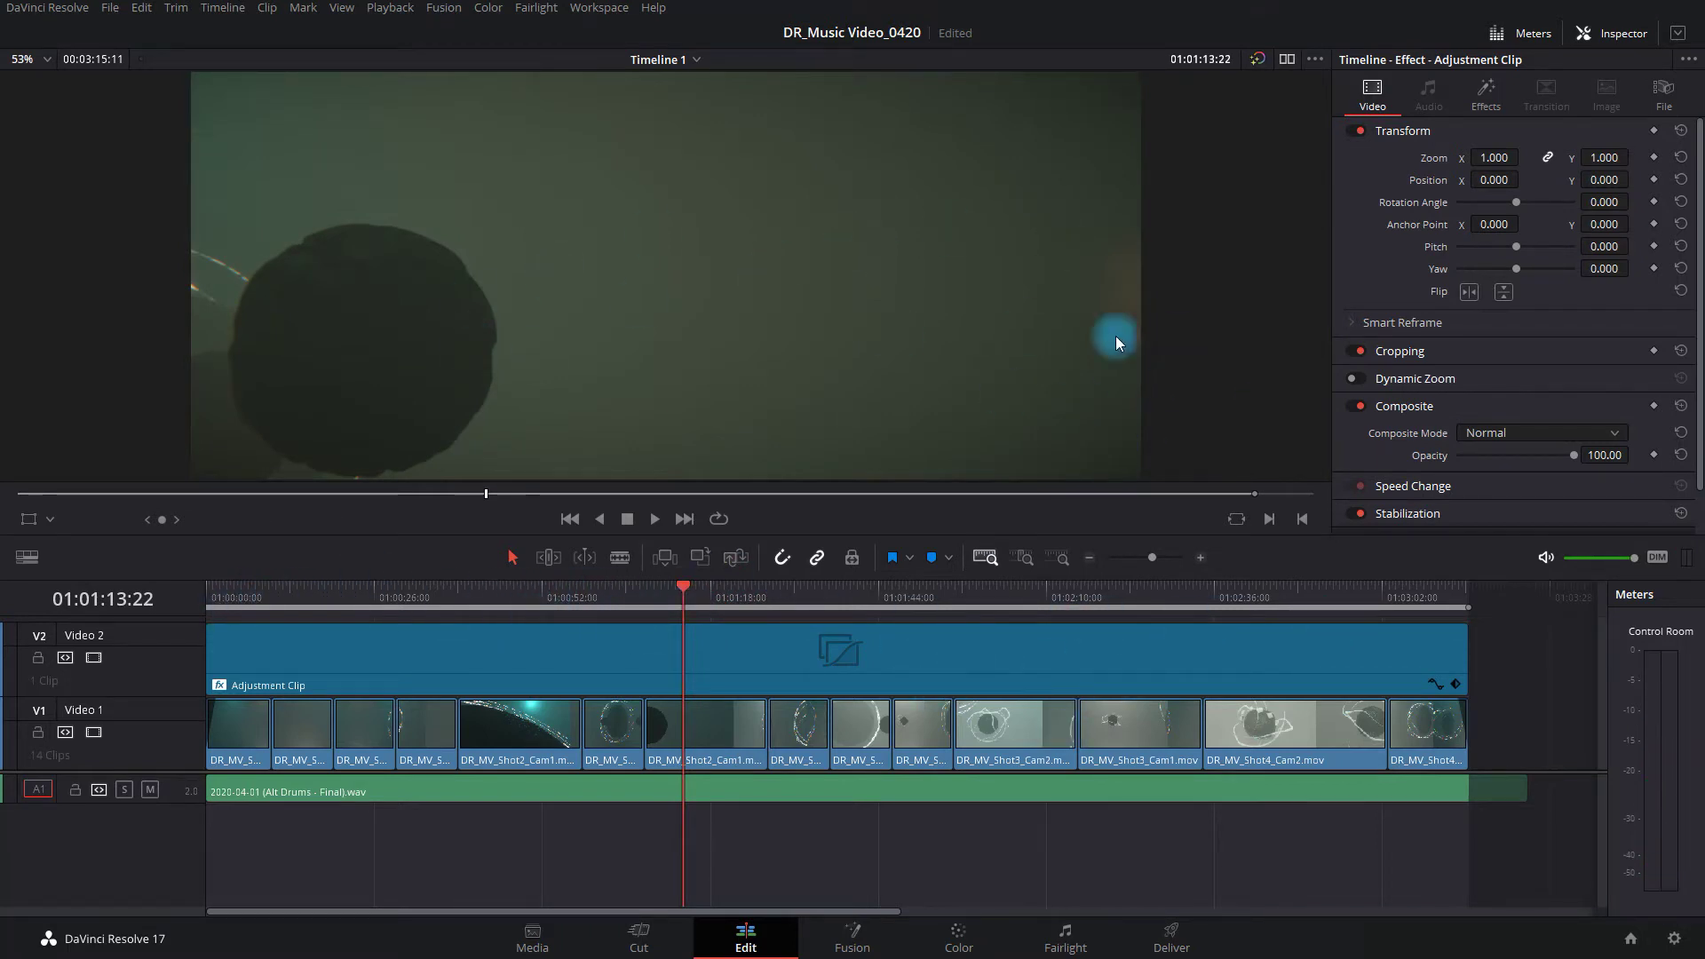
left_click_drag(611, 586, 208, 583)
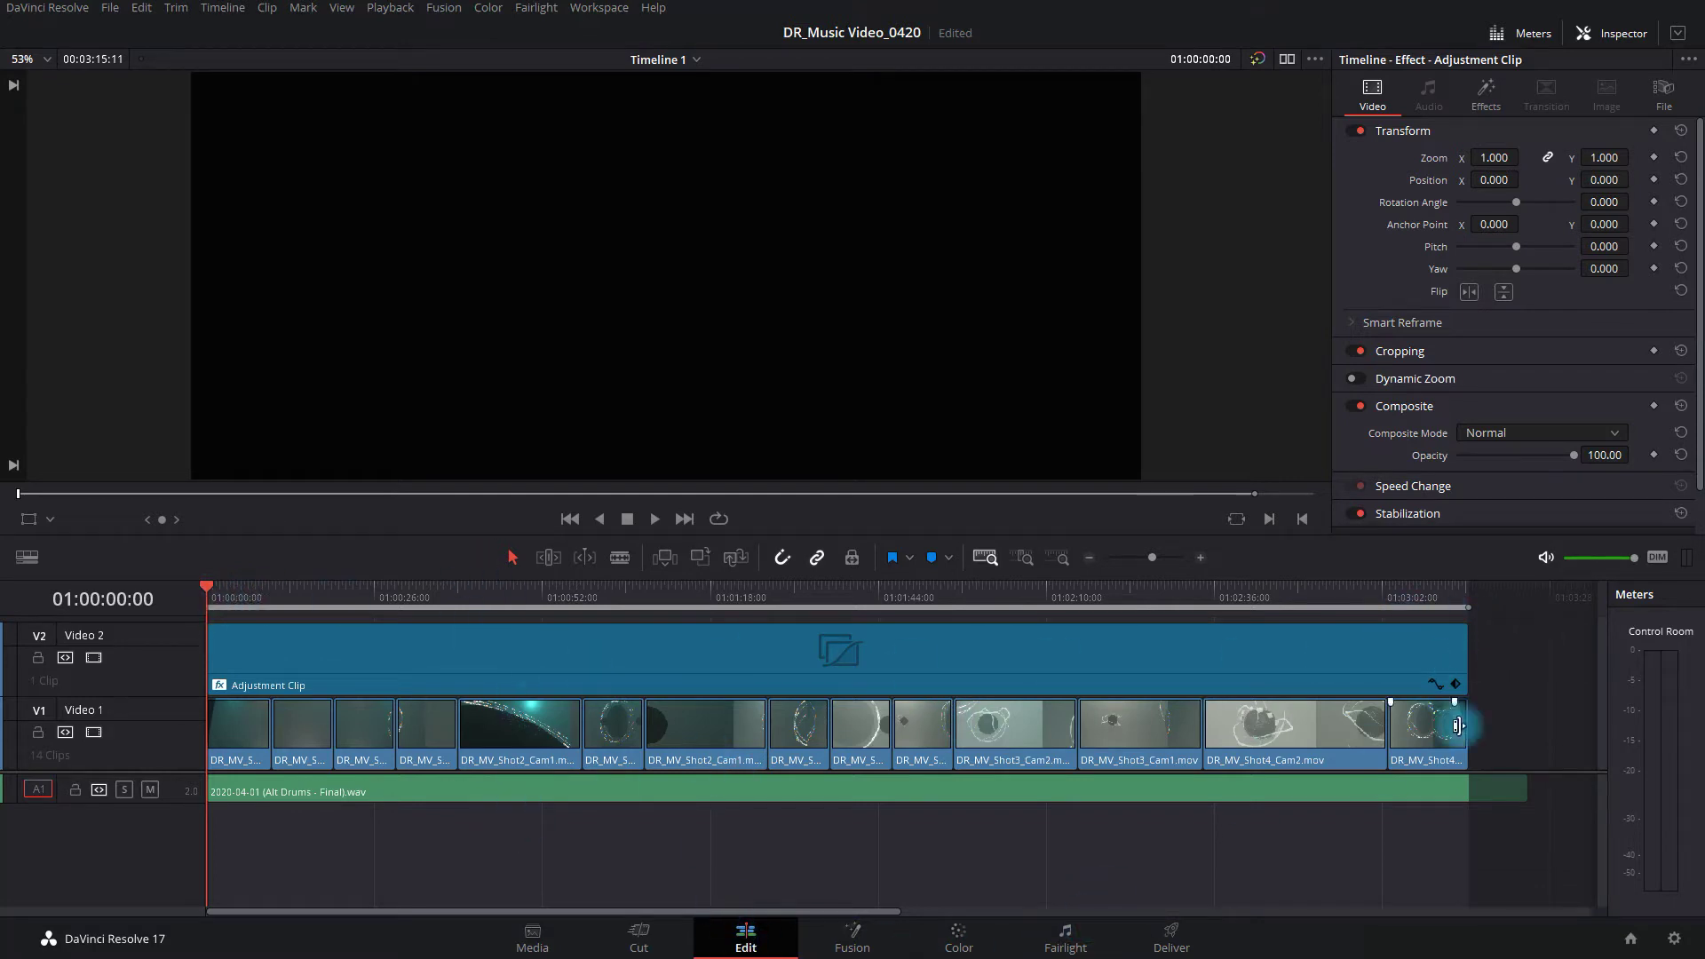
left_click(1188, 939)
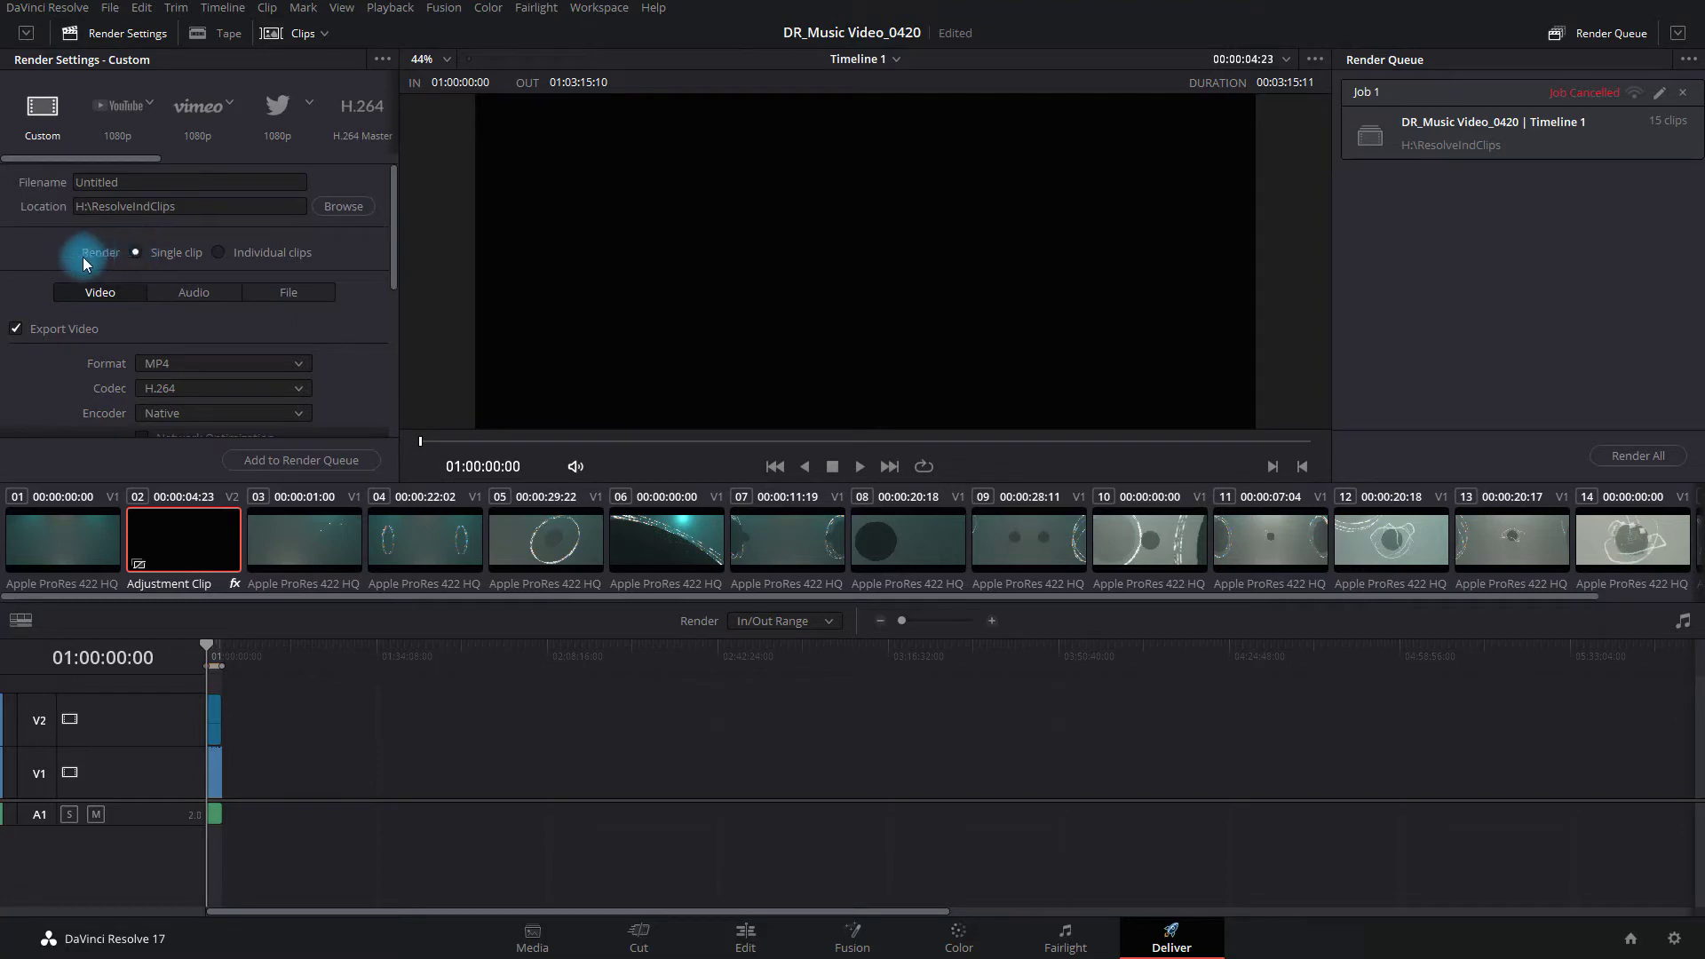
left_click(217, 253)
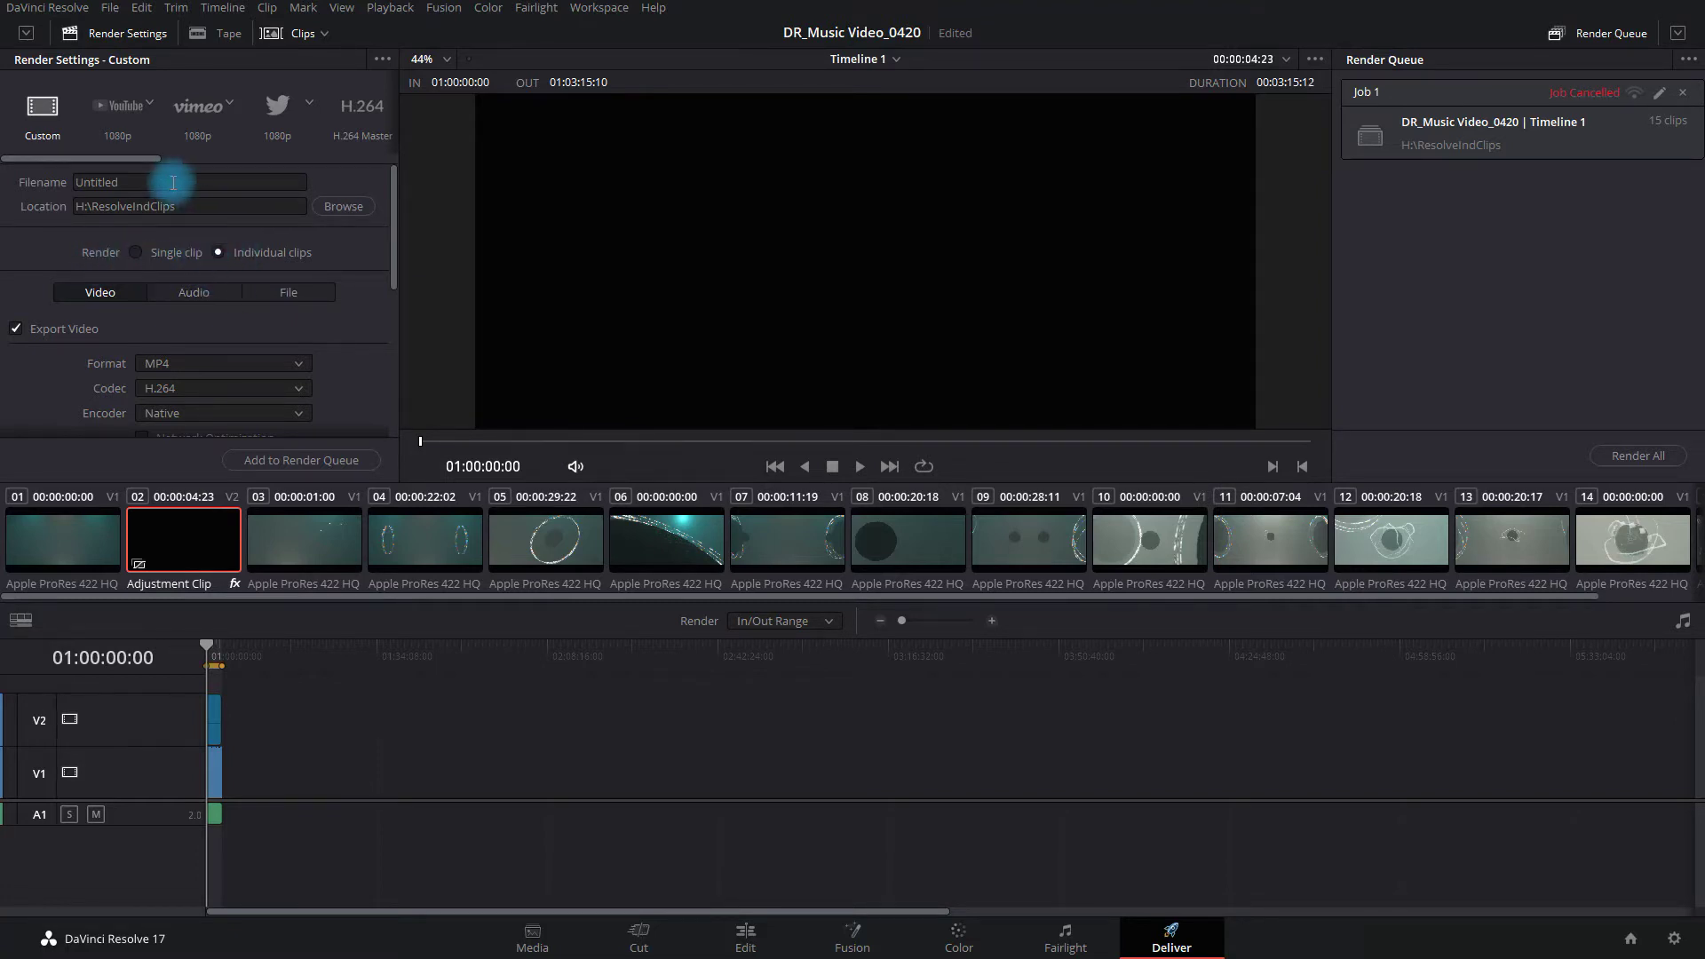
left_click(133, 181)
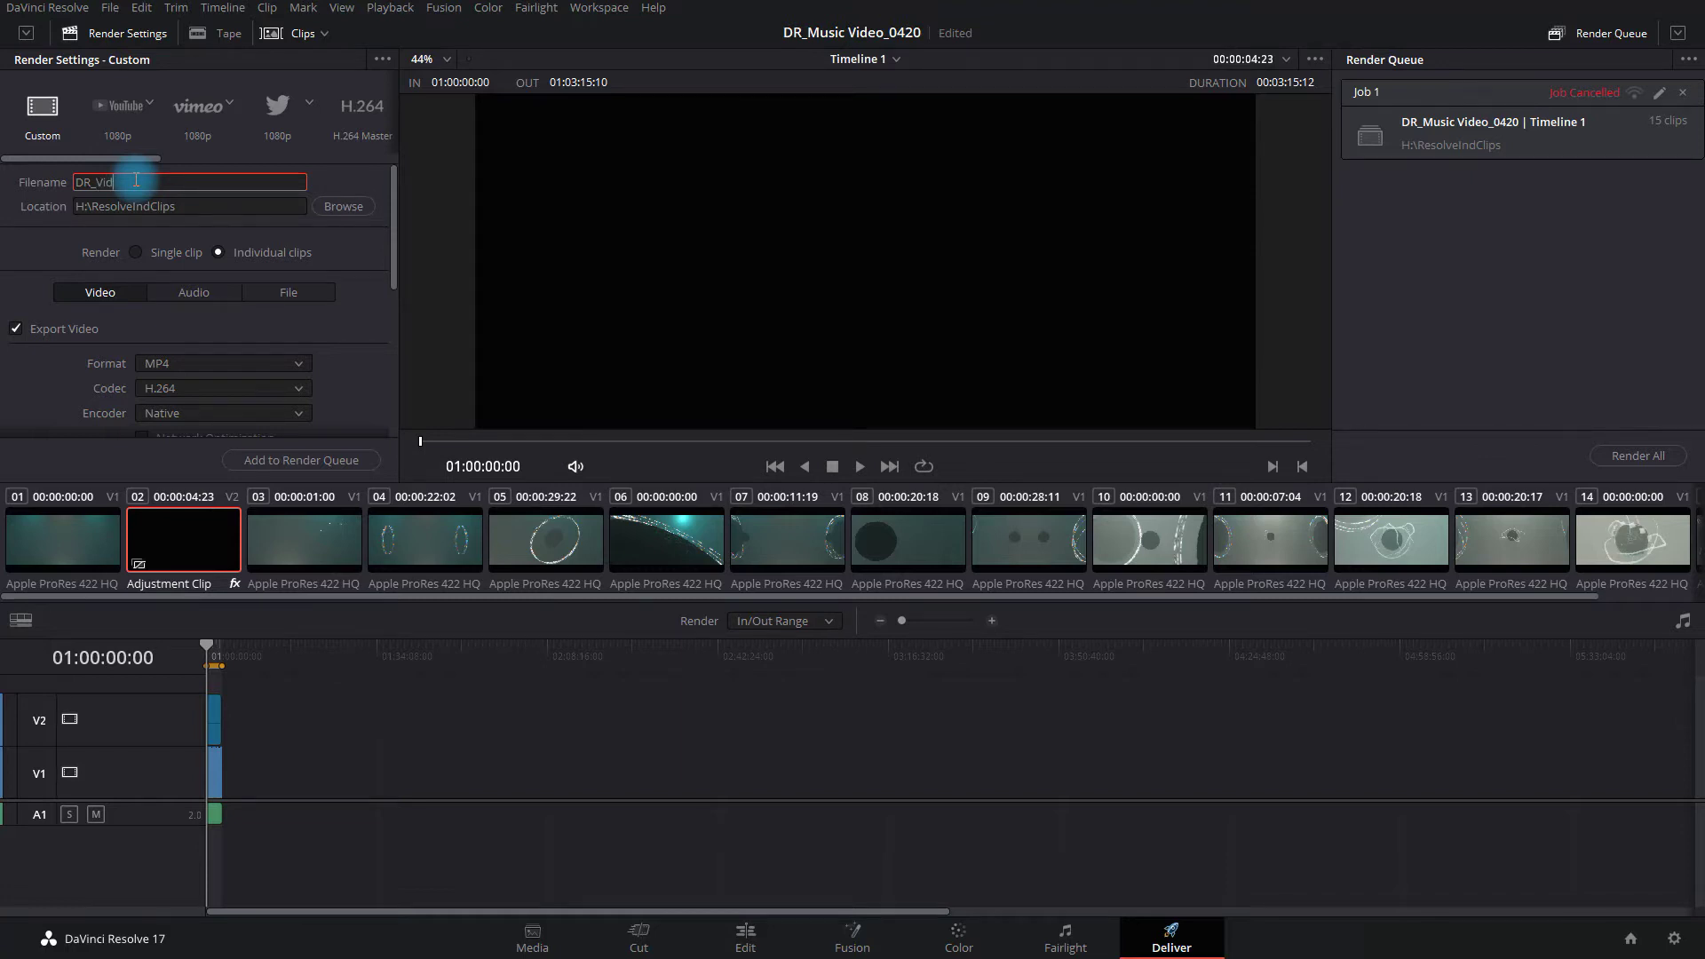
left_click(37, 253)
scroll(50, 365, "down", 1)
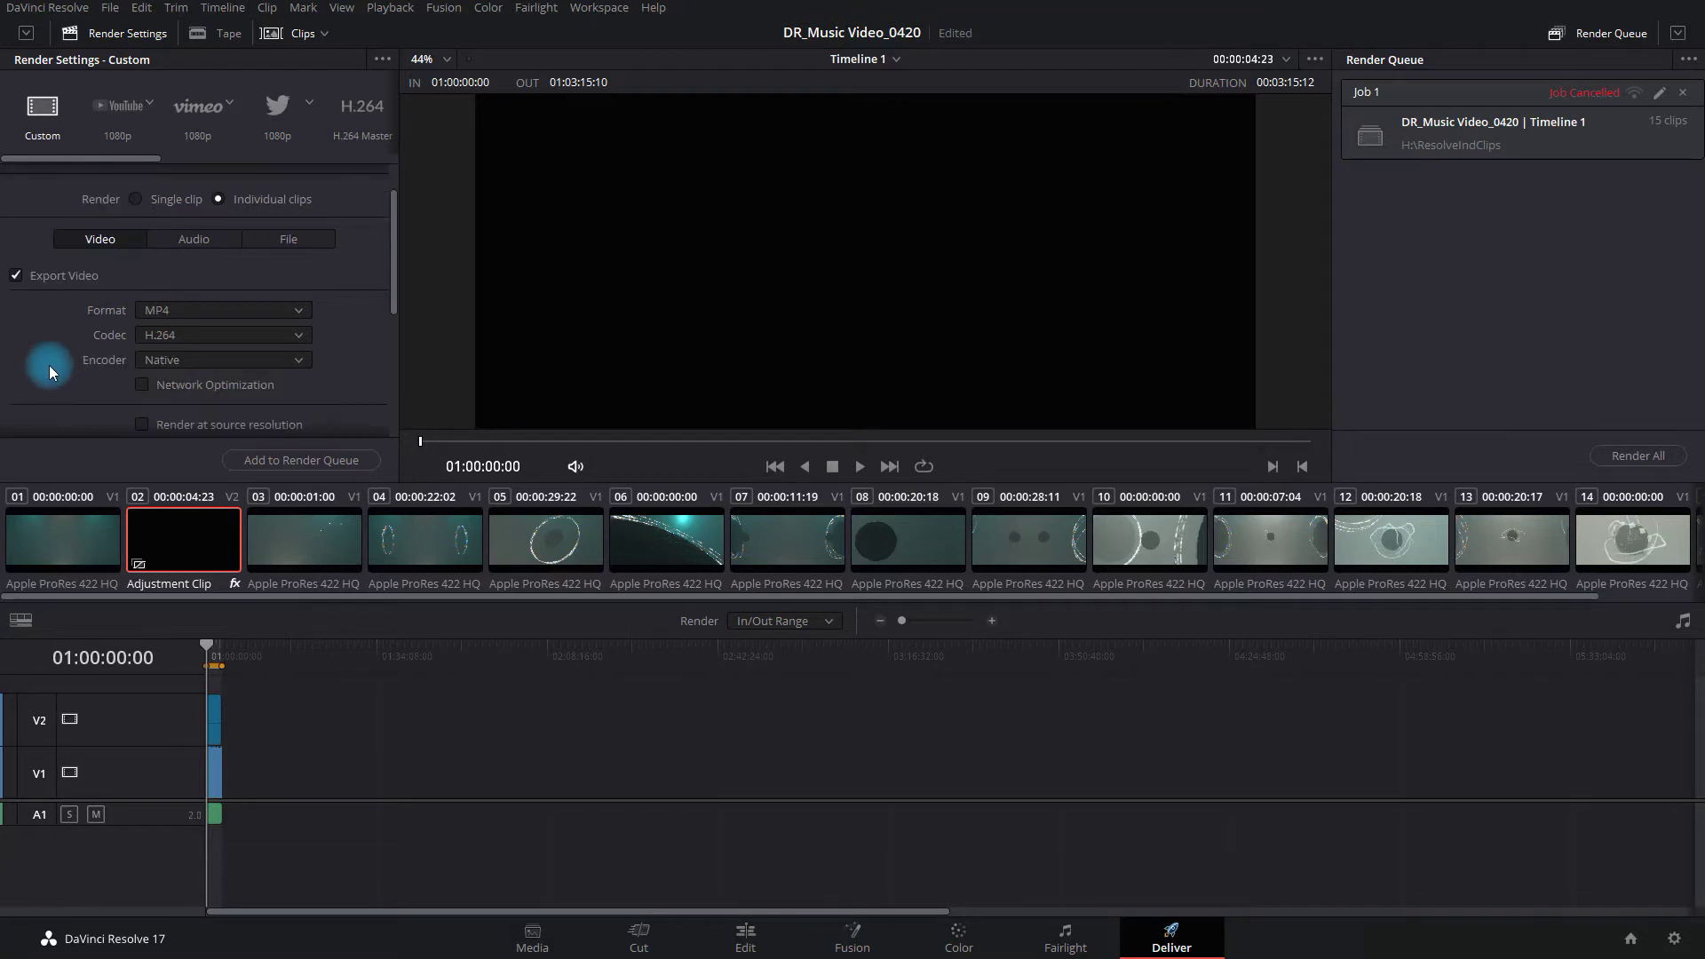
scroll(55, 359, "up", 1)
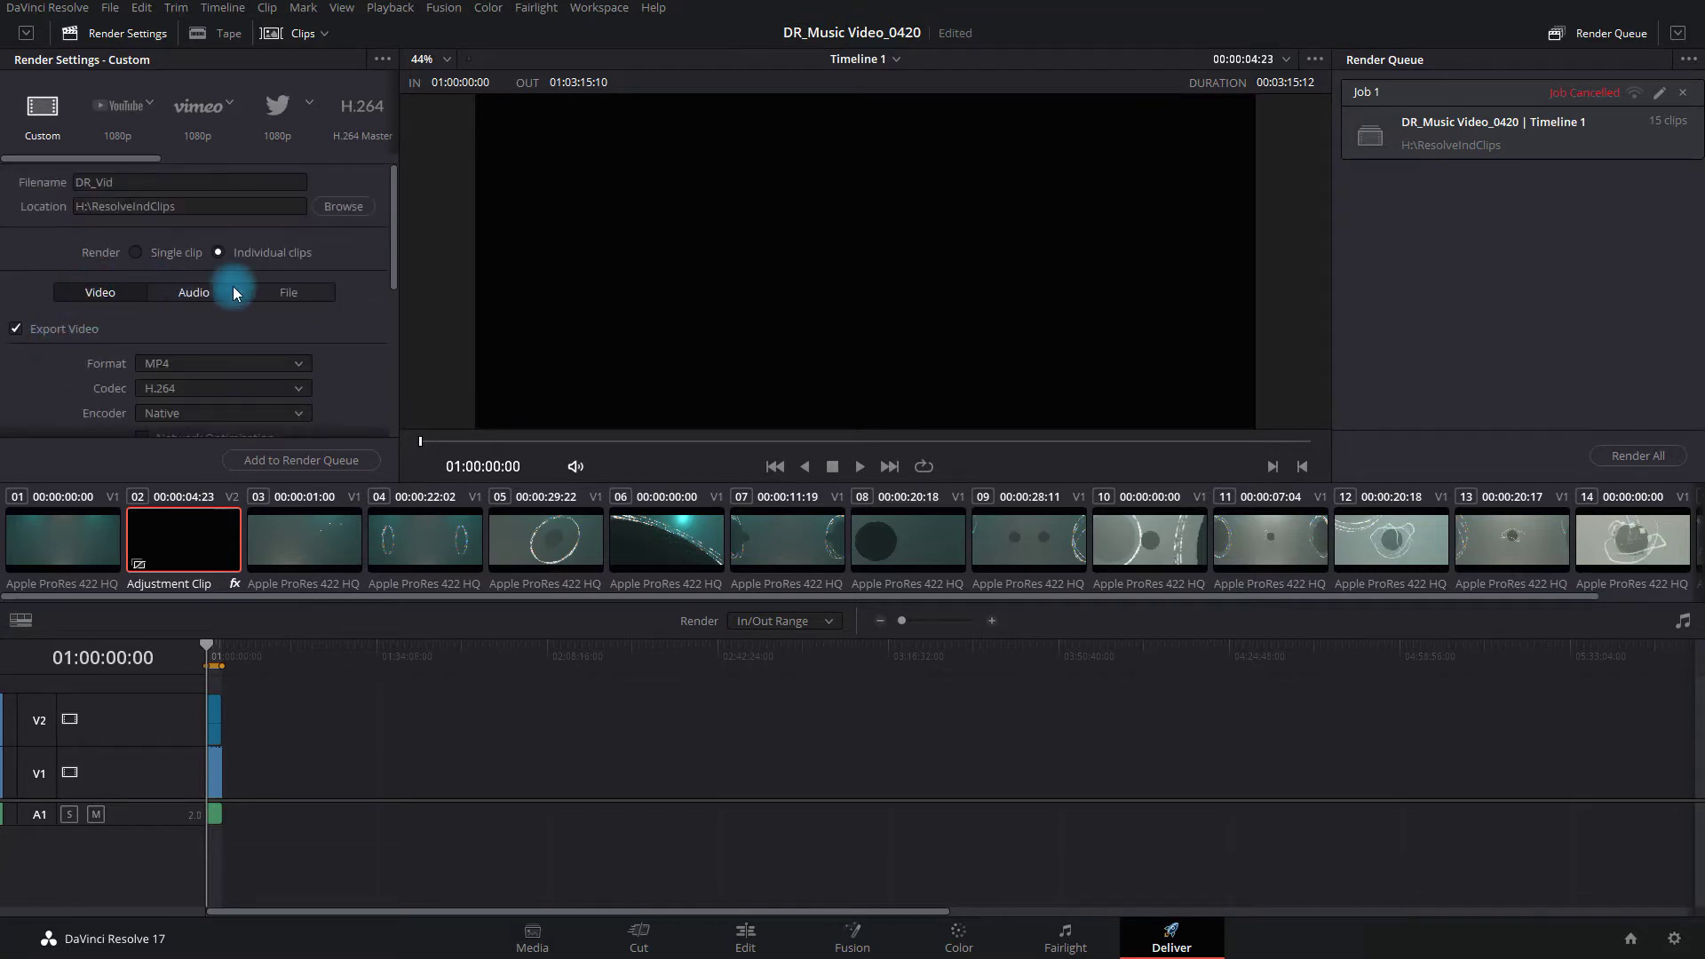
Step: Turn on Use unique filenames with a Suffix in the File settings
left_click(291, 295)
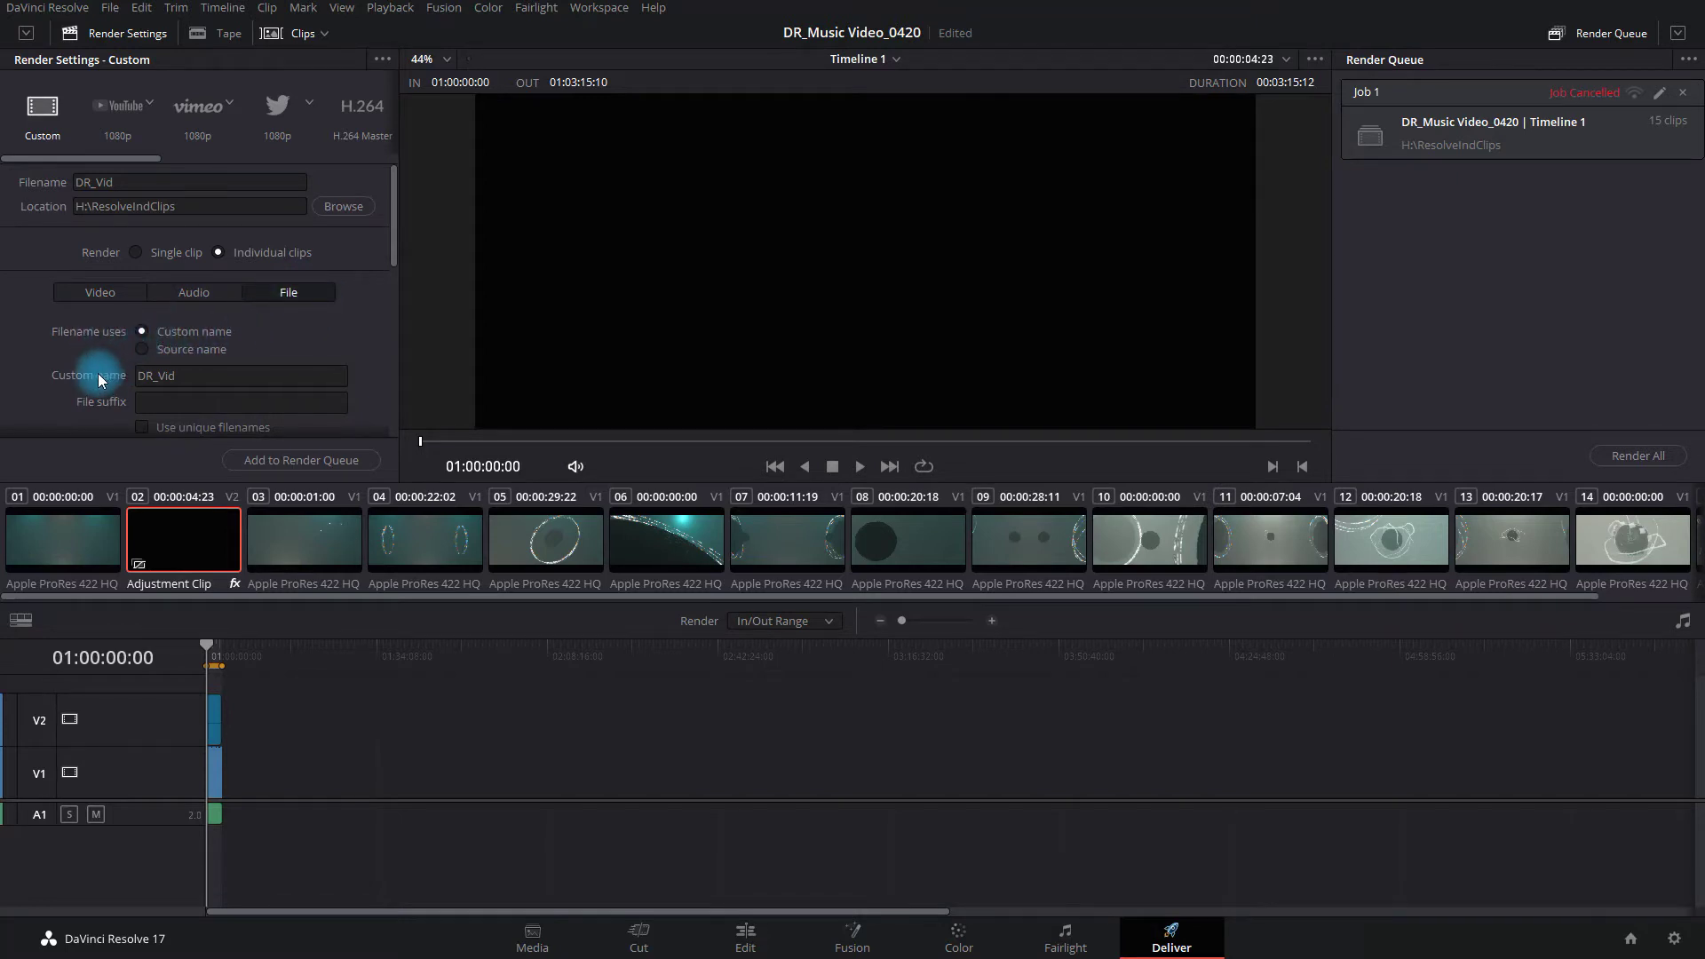
scroll(99, 380, "down", 1)
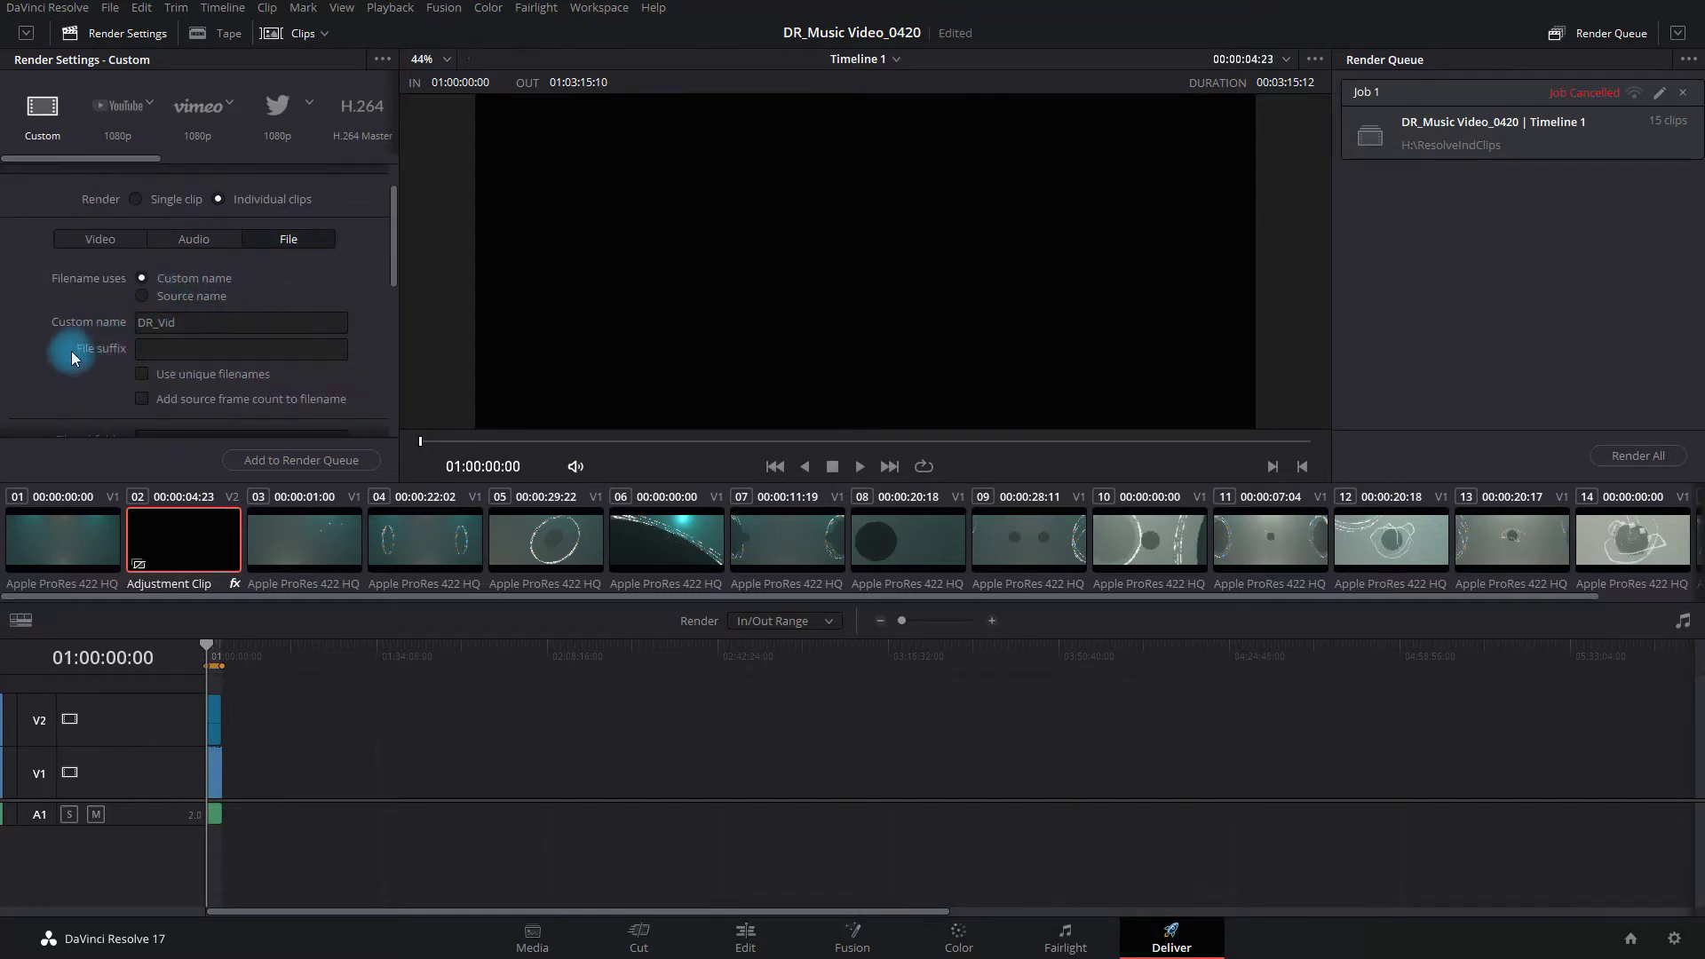
left_click(142, 374)
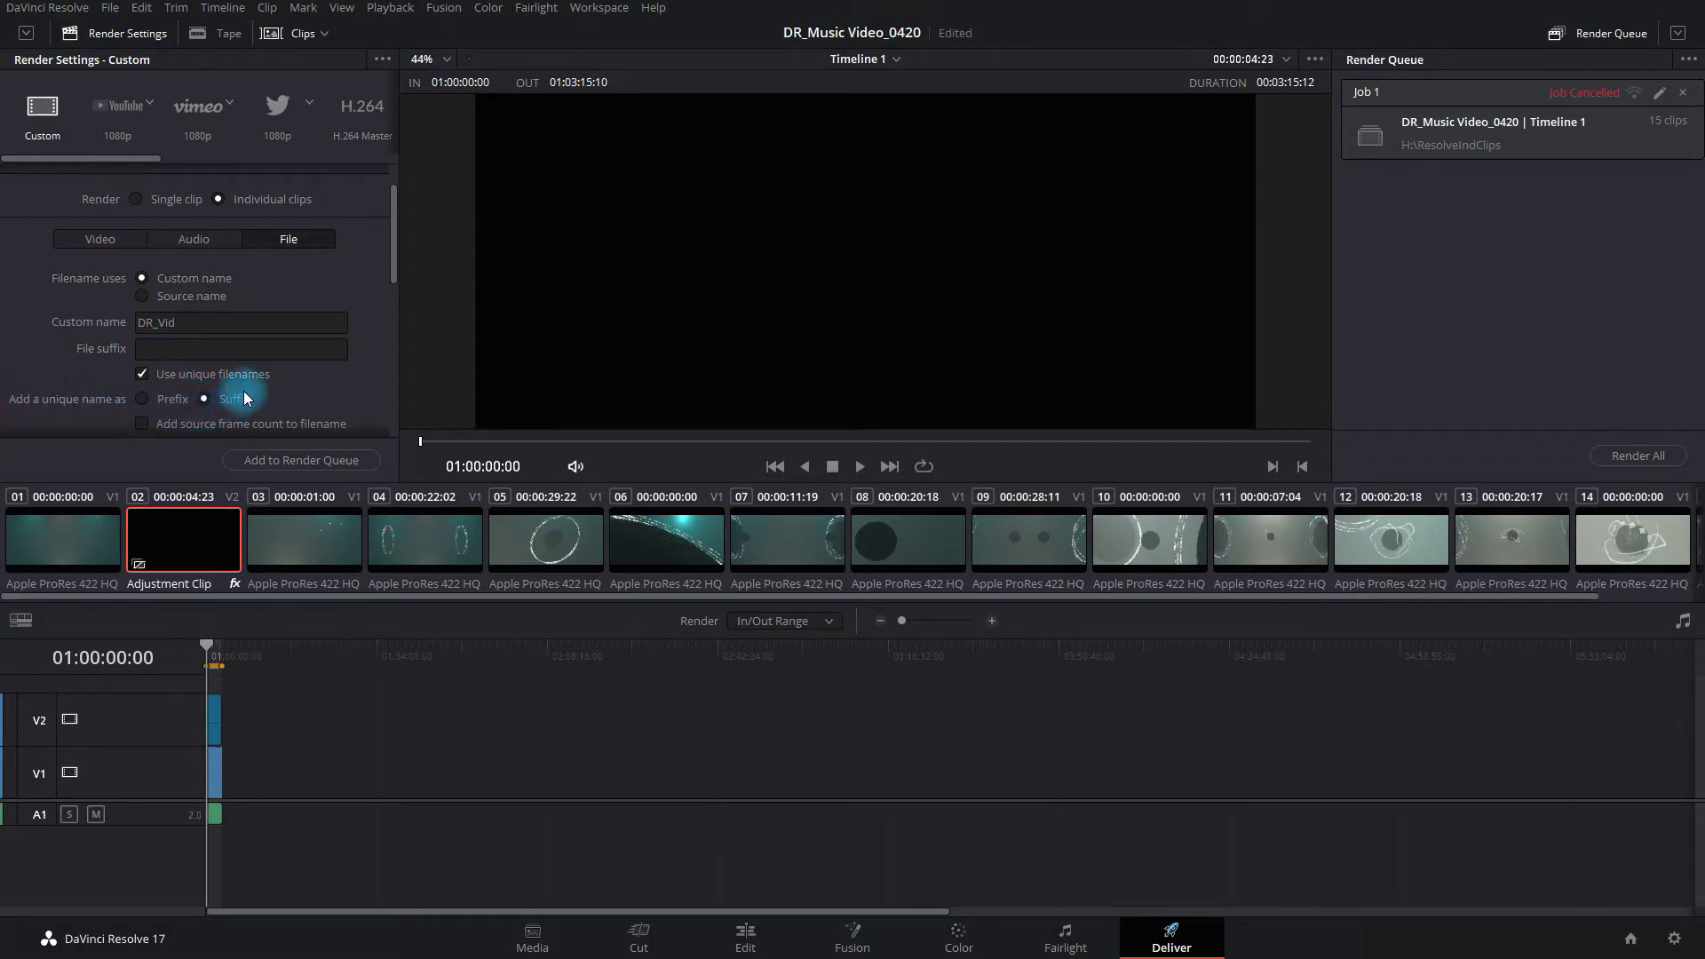
Step: Set the file subfolder to Timeline Clips and delete cancelled Job 1 from the queue
scroll(80, 371, "down", 3)
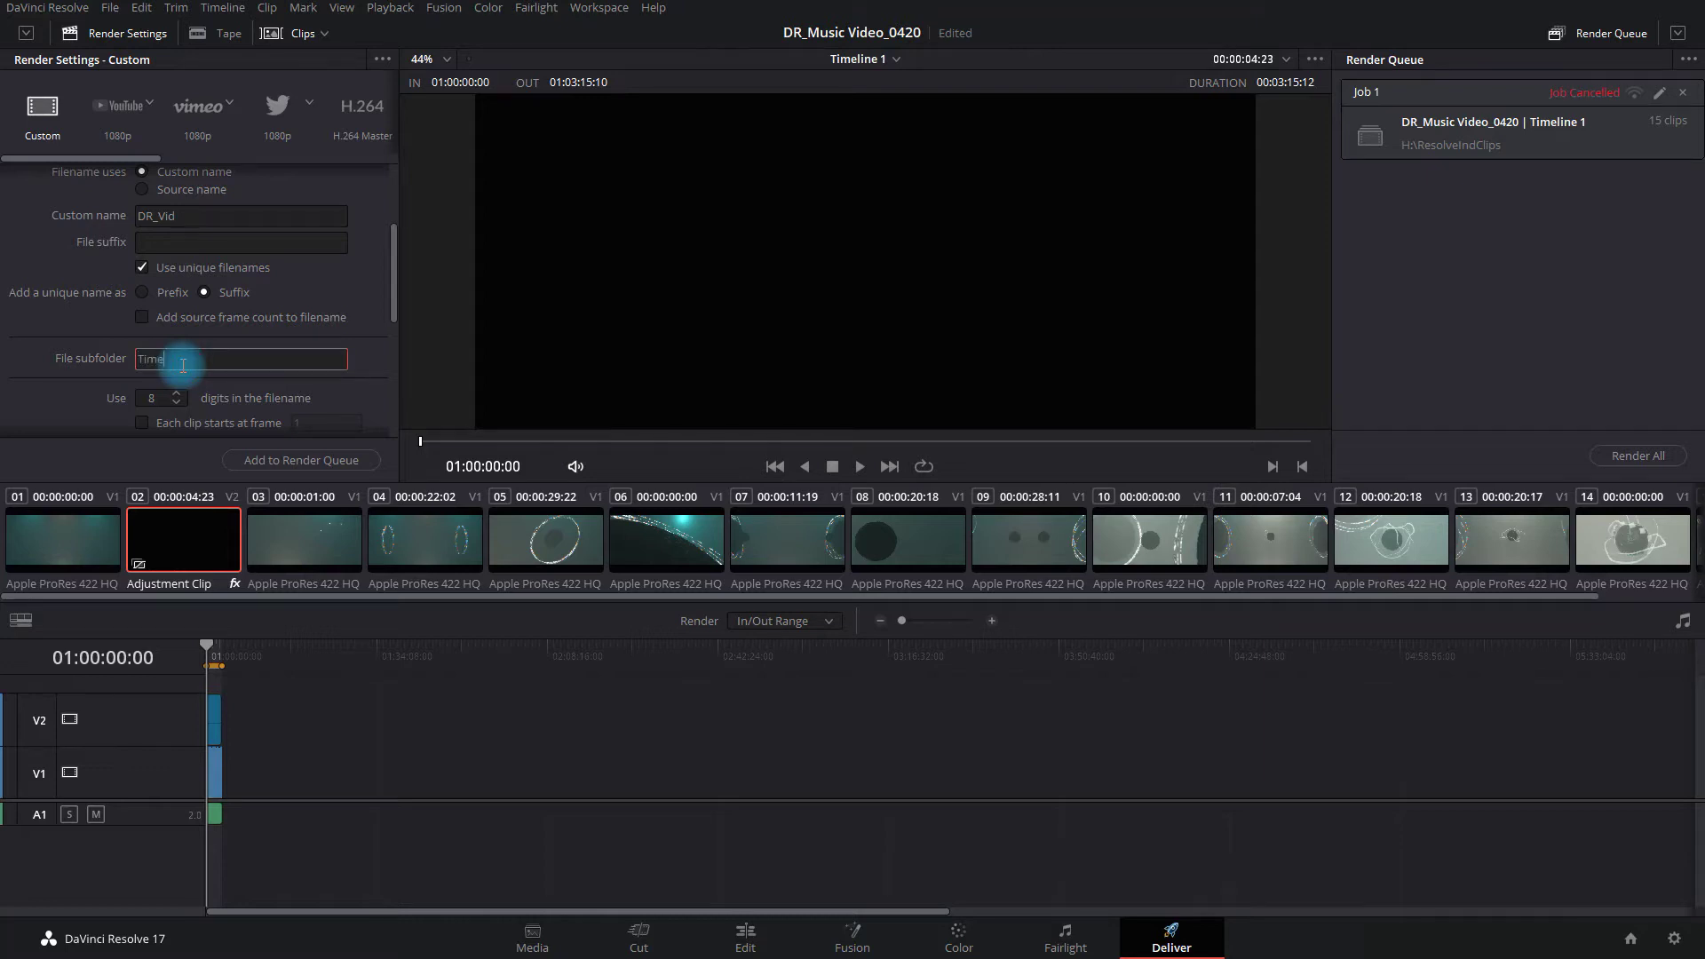
type("e Edi")
type("ine C")
type("lips")
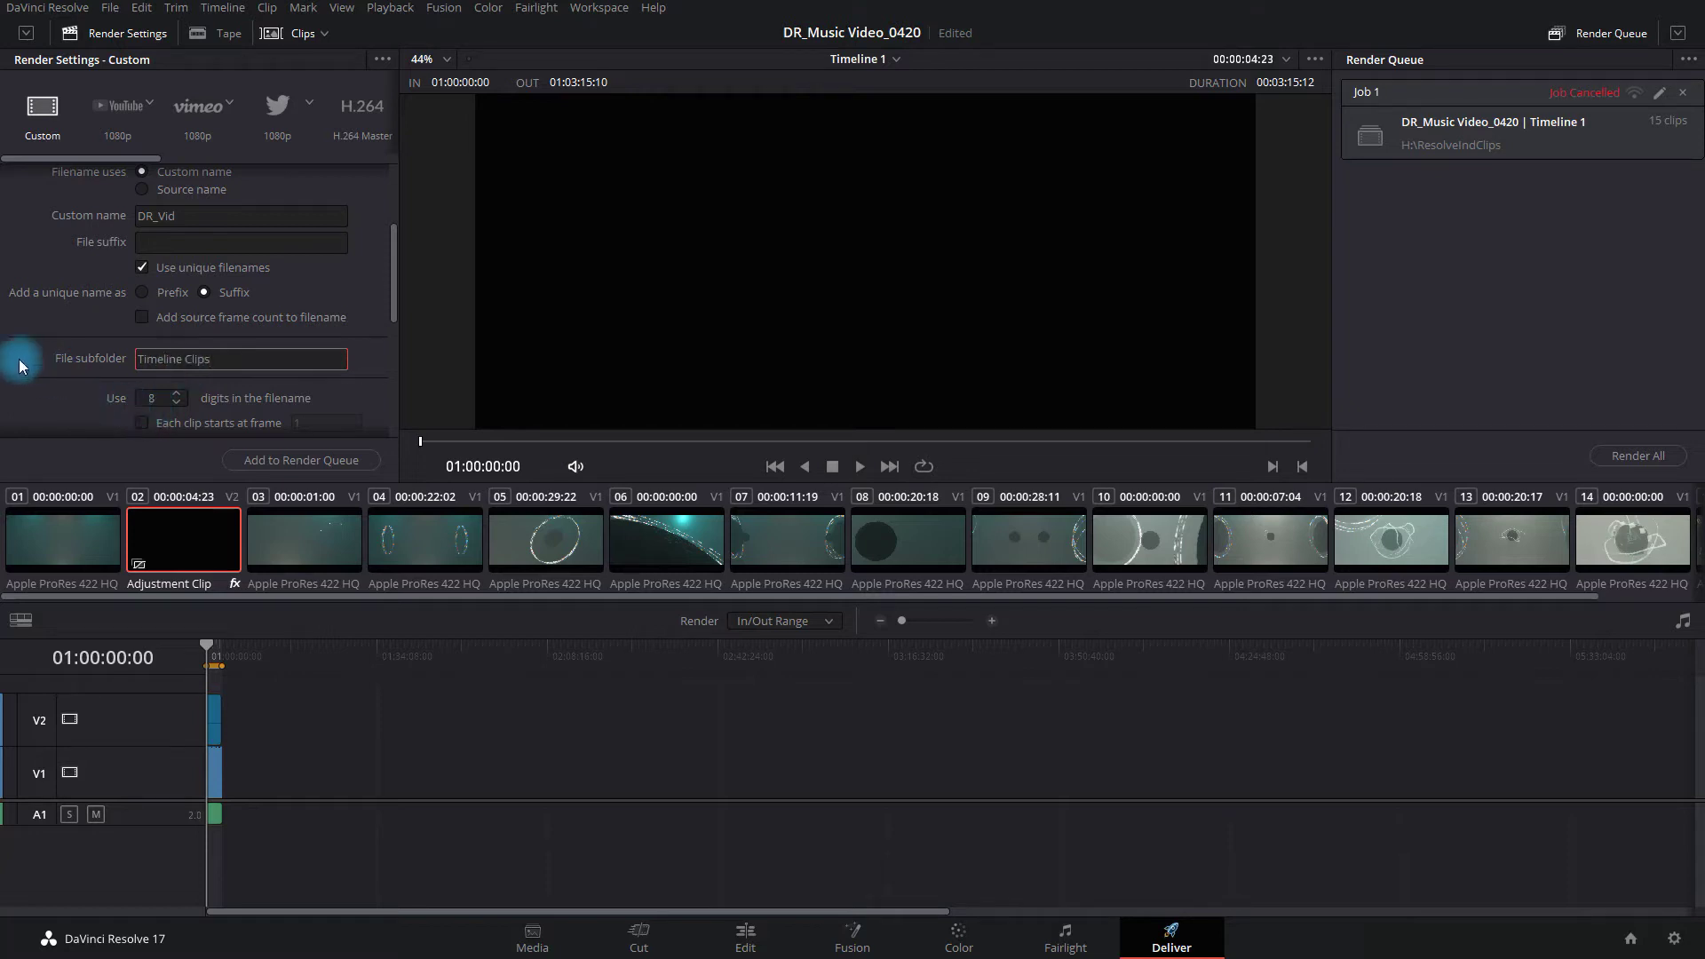
left_click(22, 364)
scroll(71, 372, "down", 1)
scroll(71, 372, "down", 1)
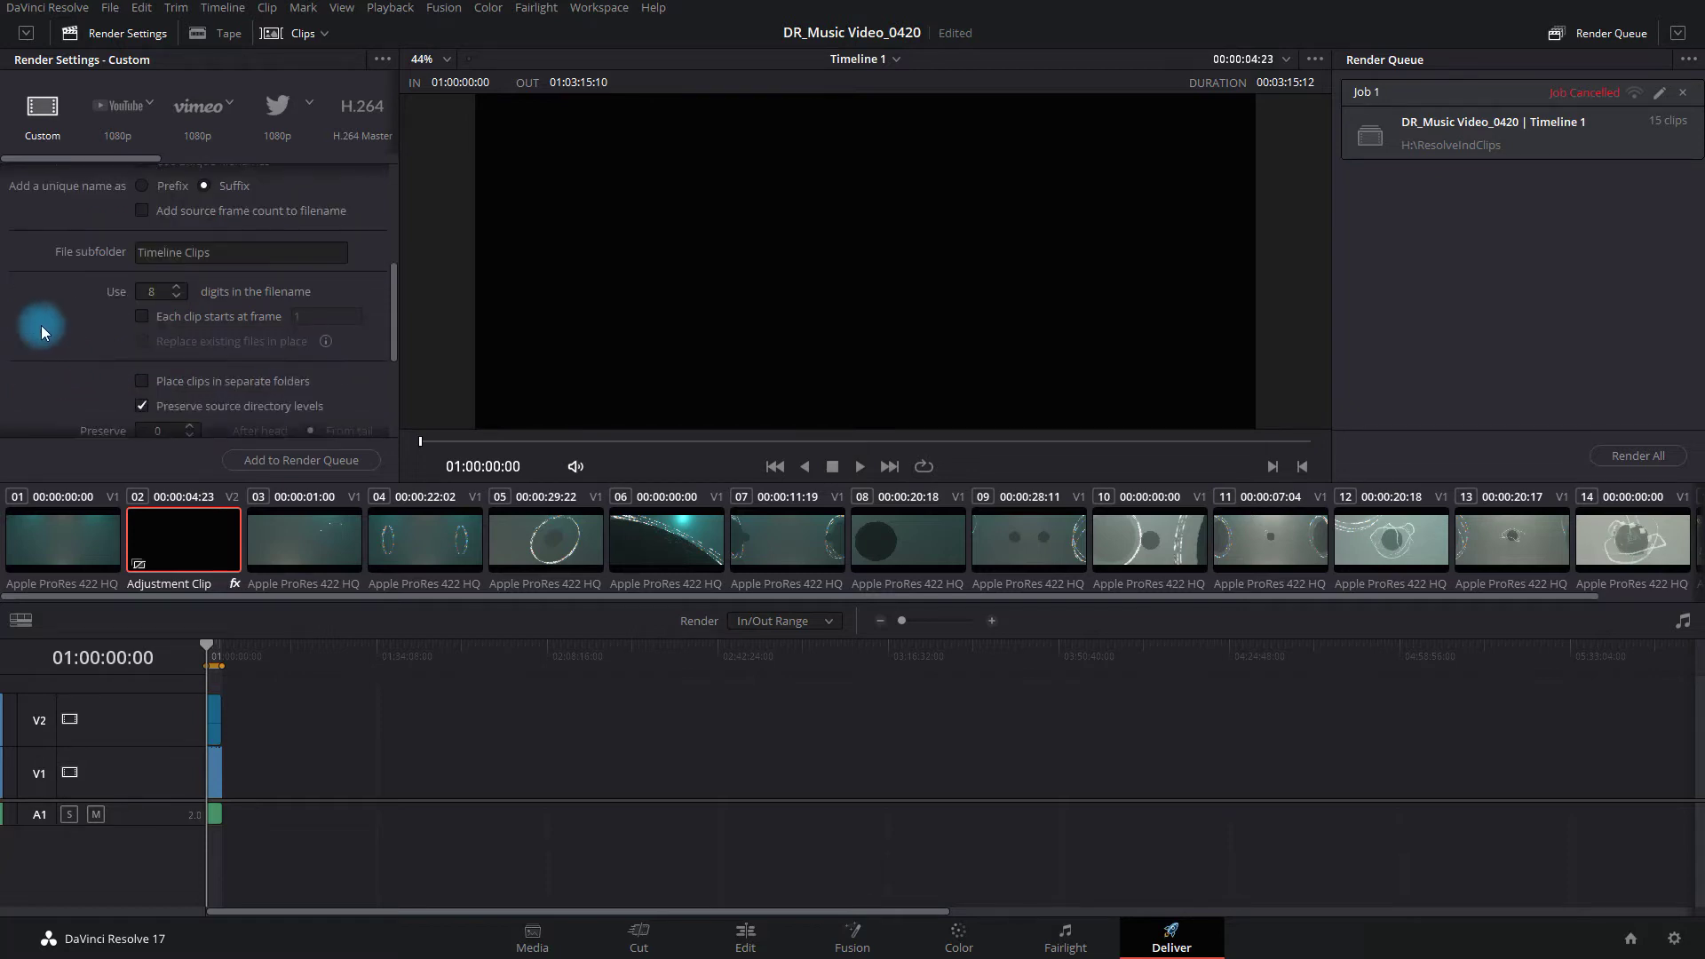
scroll(41, 331, "down", 1)
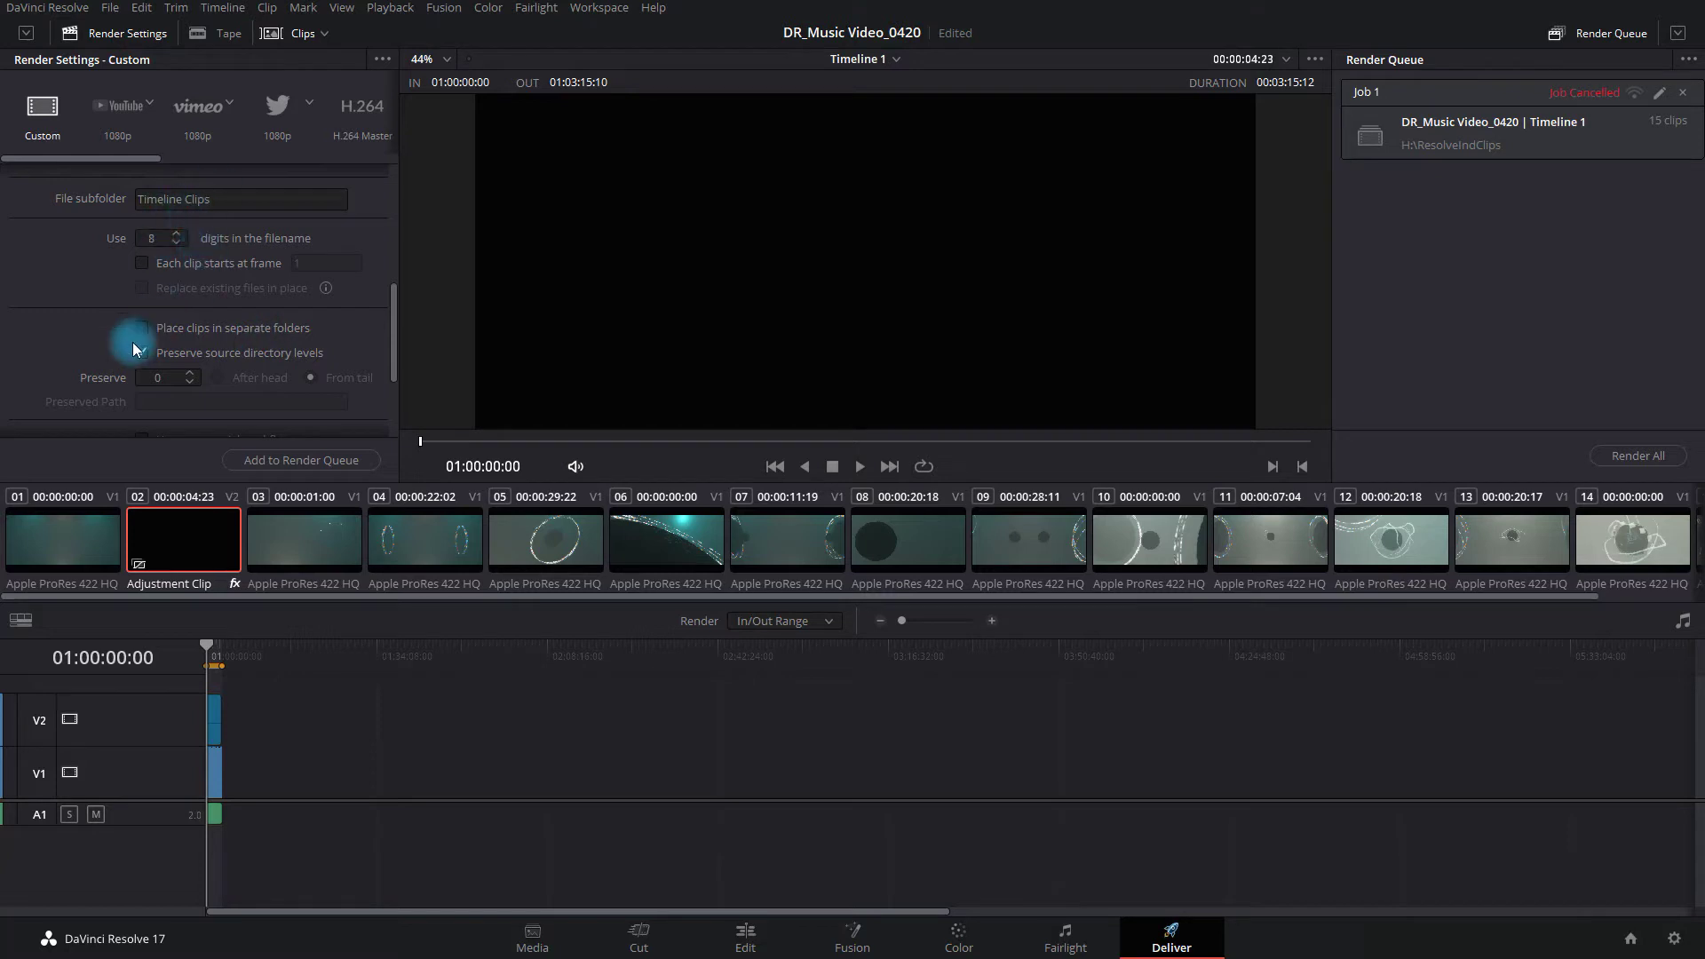
scroll(89, 354, "down", 2)
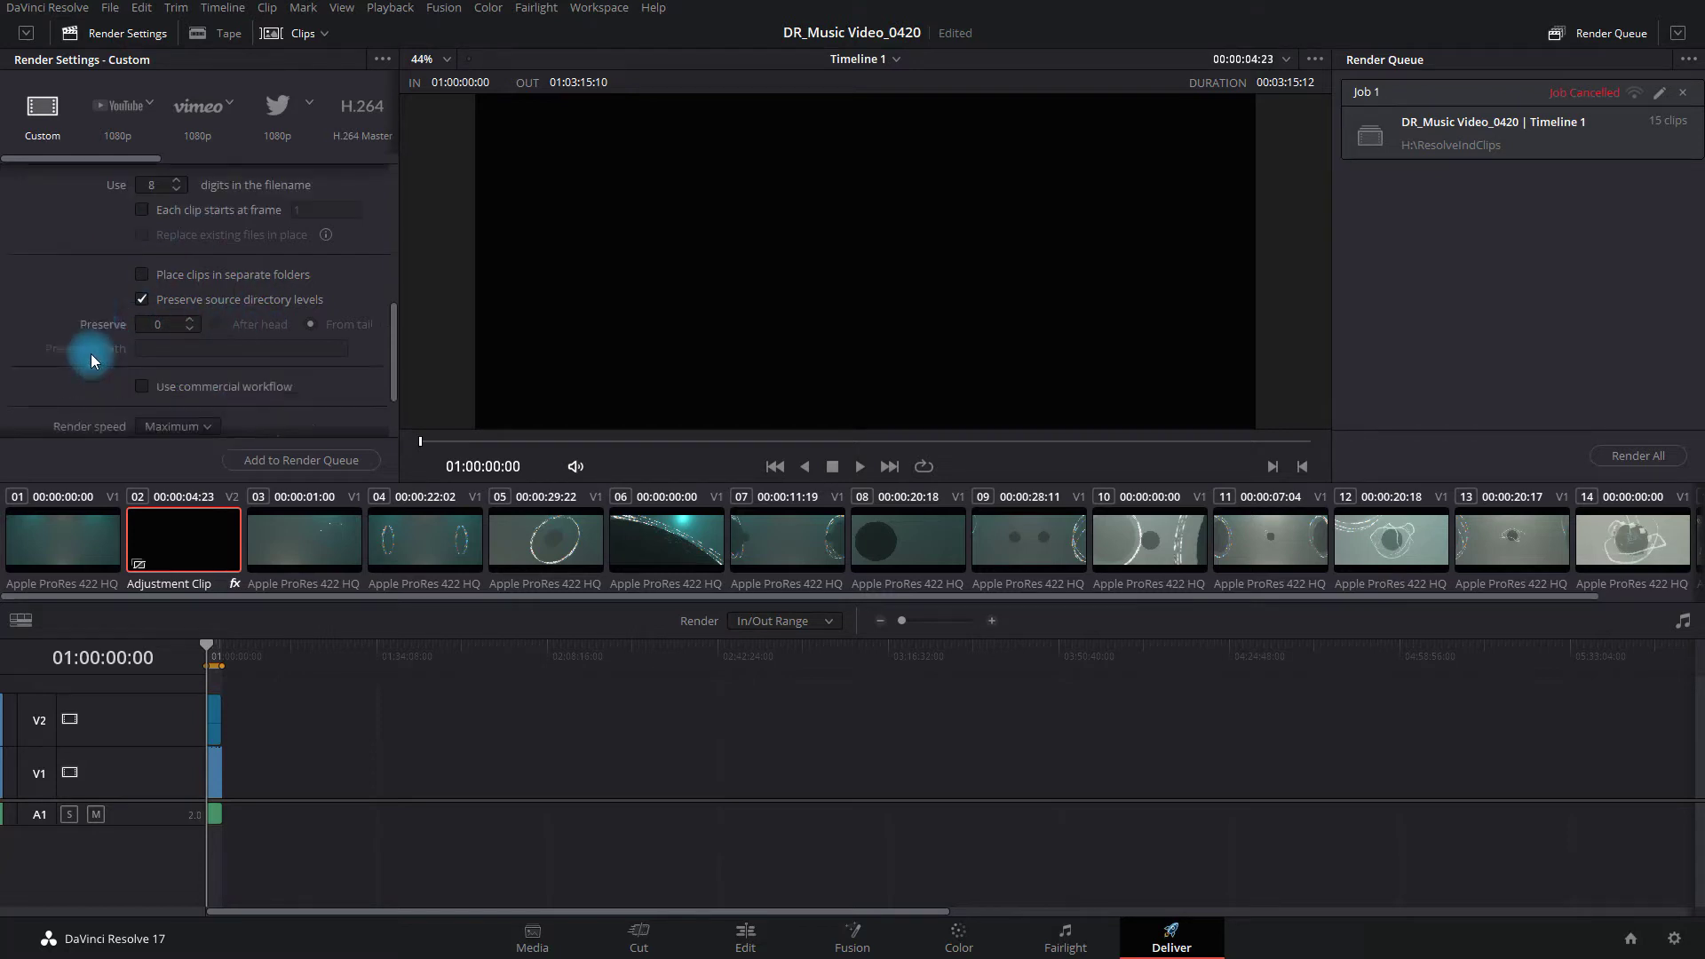
scroll(74, 355, "up", 2)
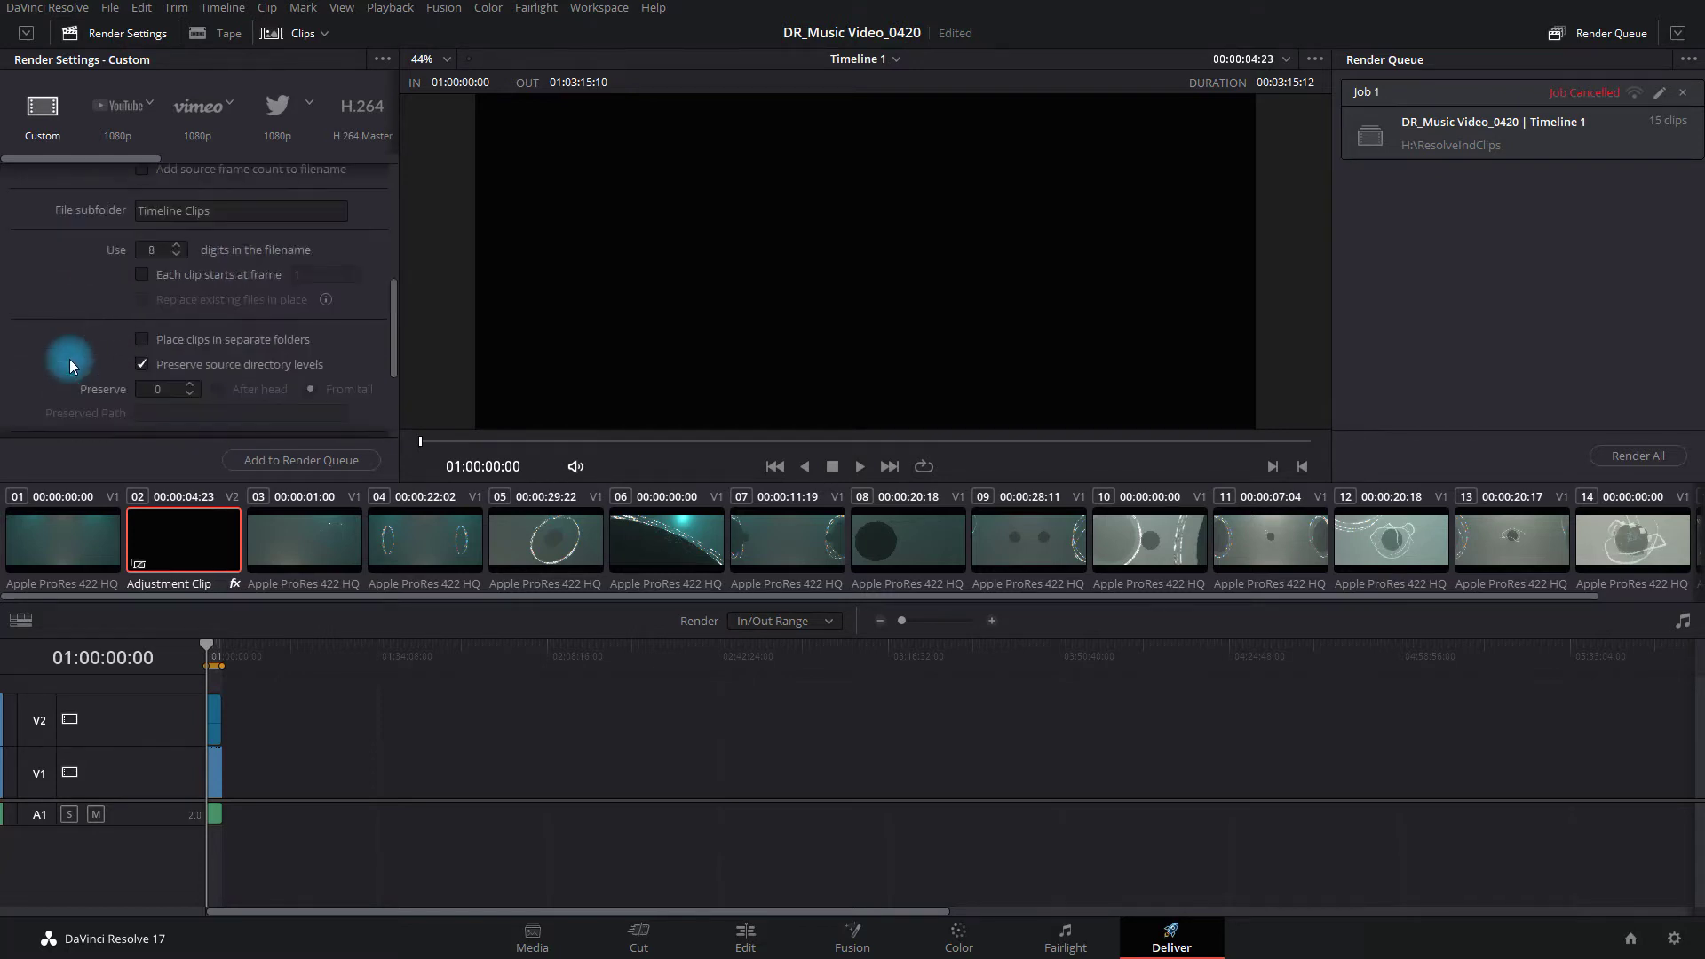
left_click(1685, 104)
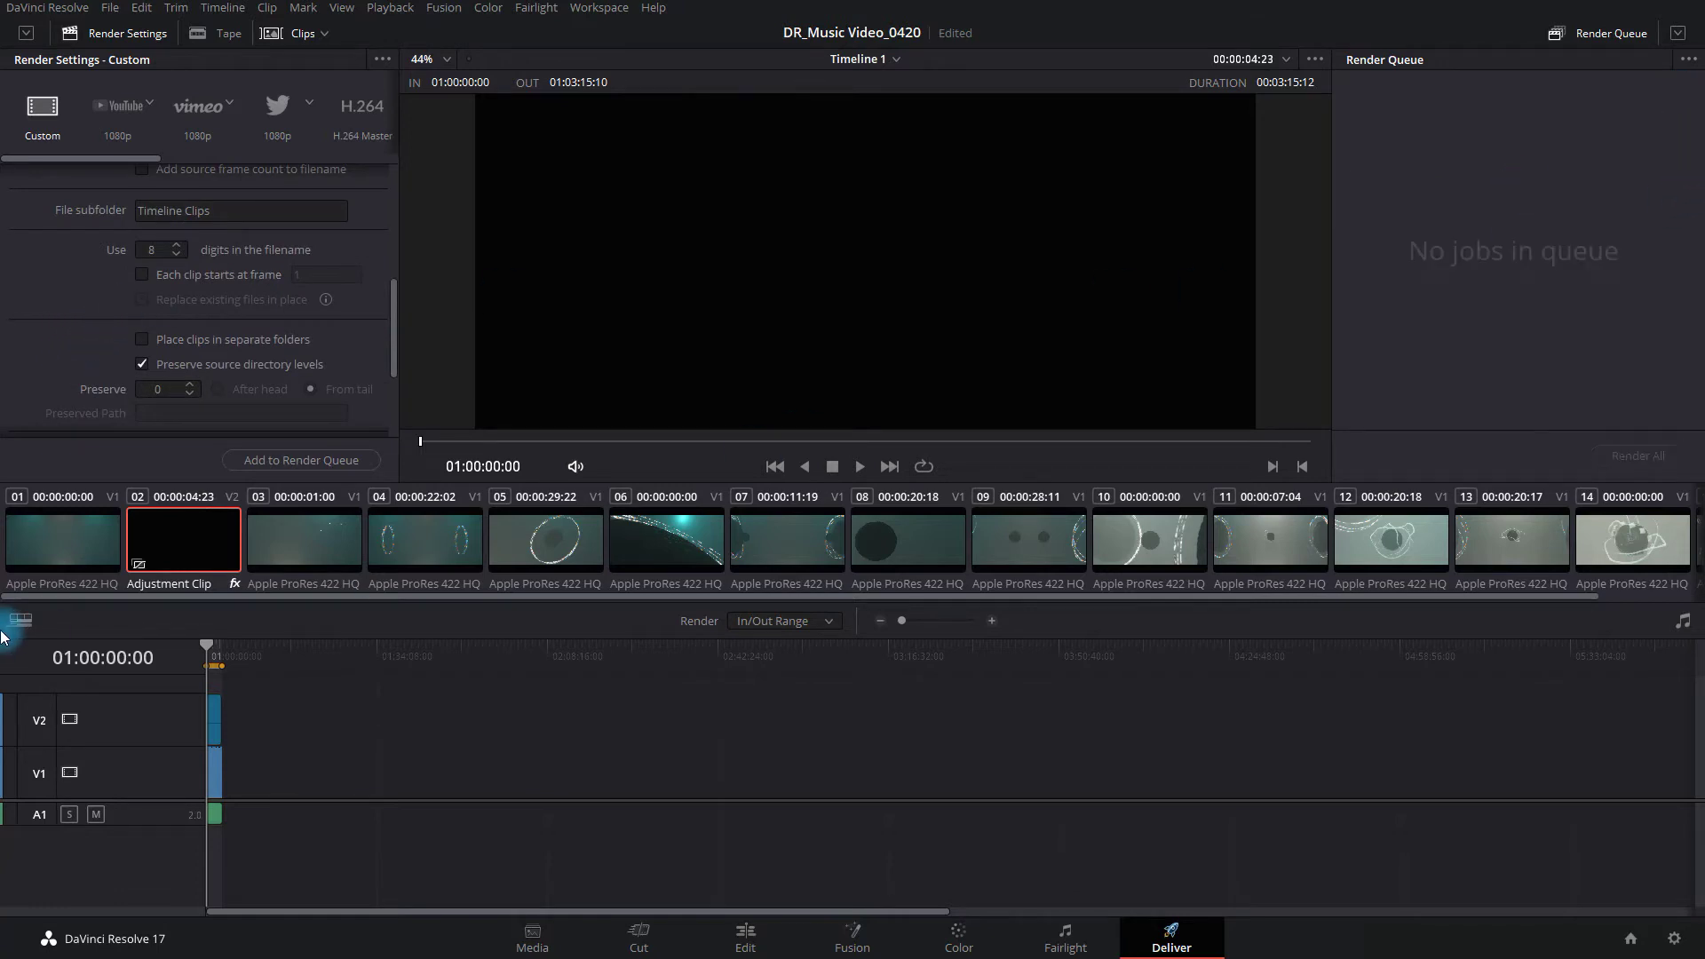
Step: Queue the timeline as a 15-clip job and start Render All
left_click(293, 460)
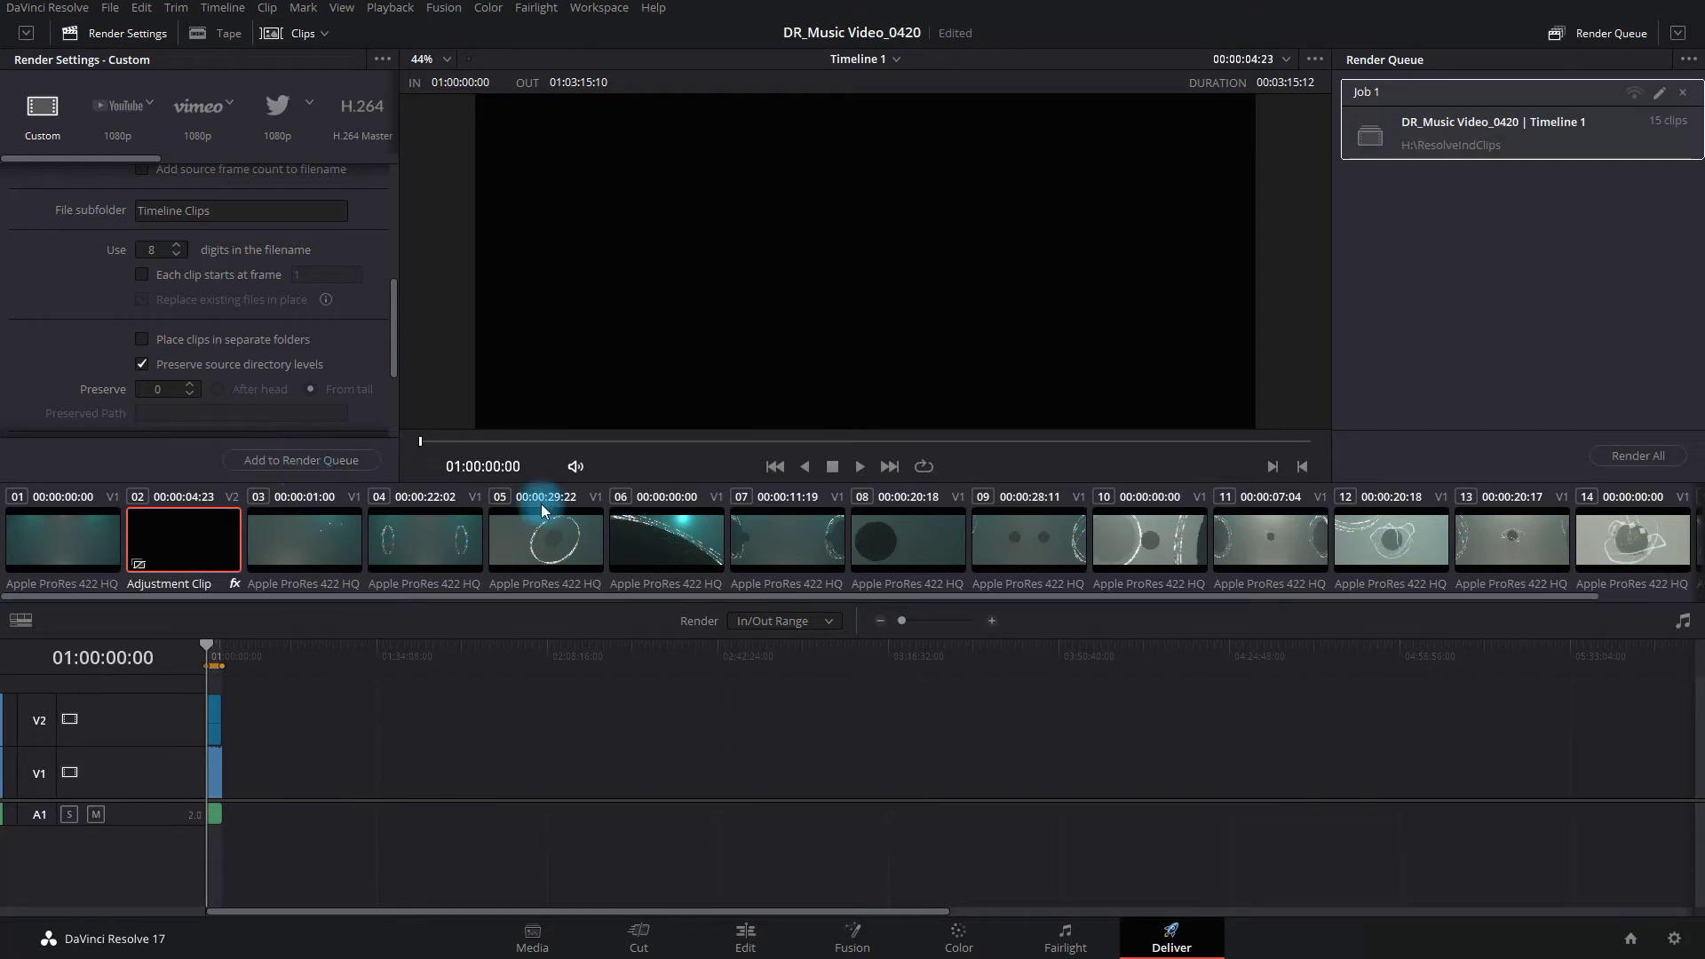
left_click(1566, 151)
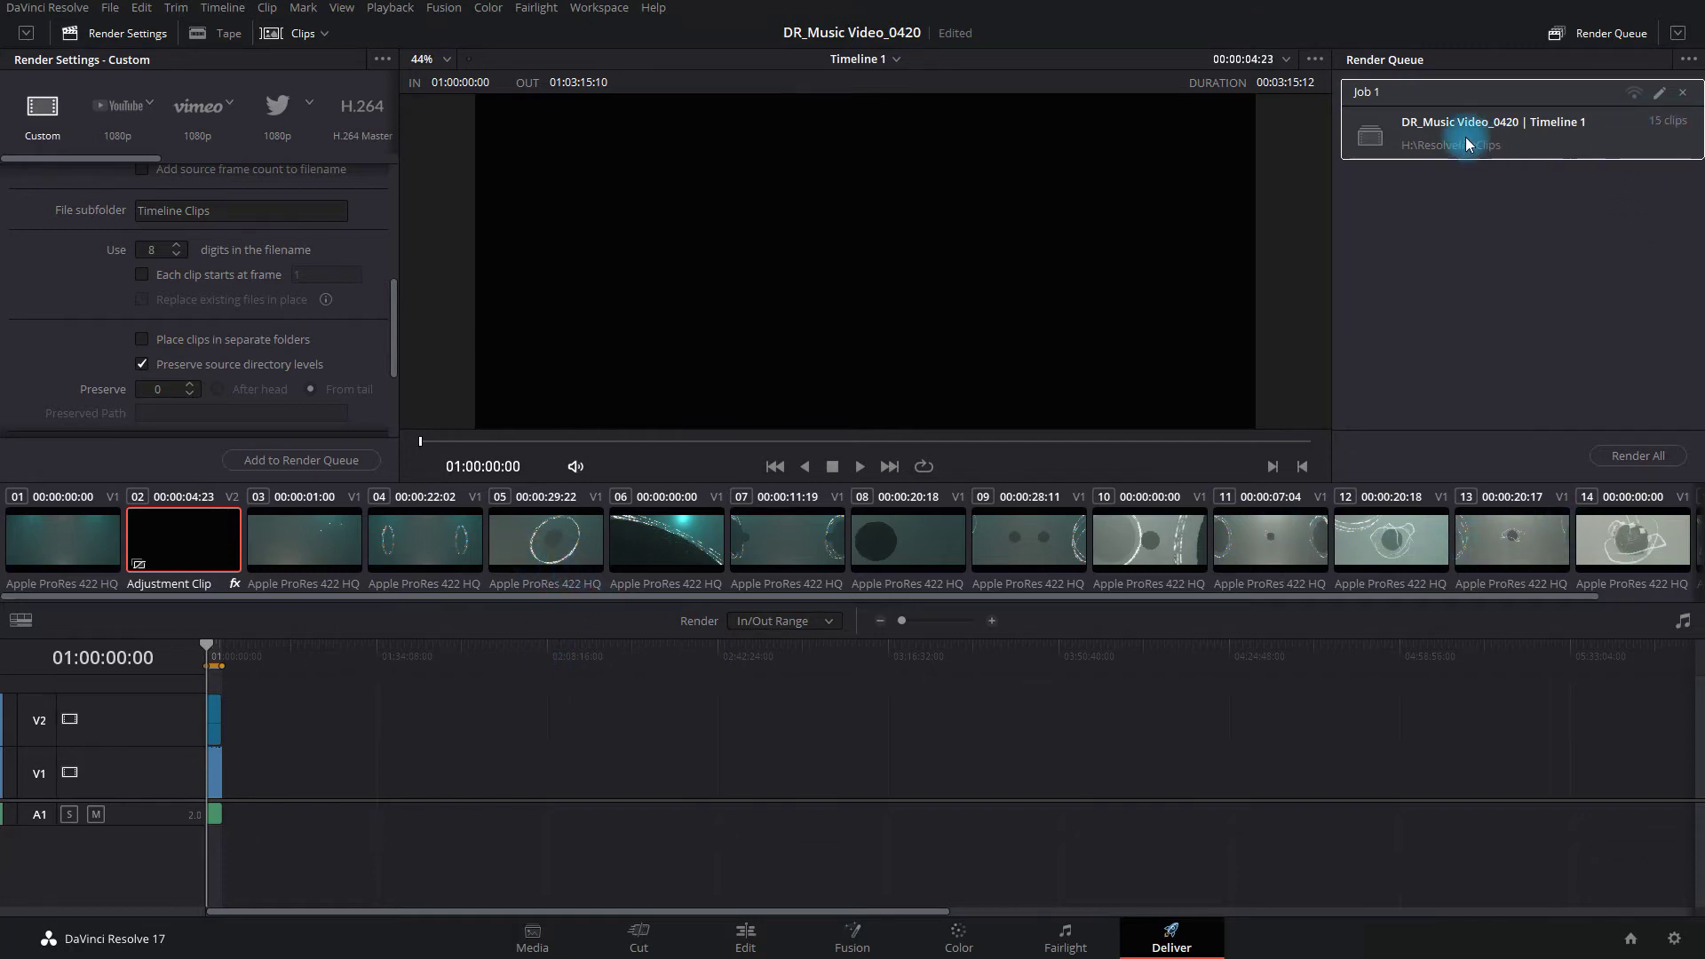
left_click(1631, 463)
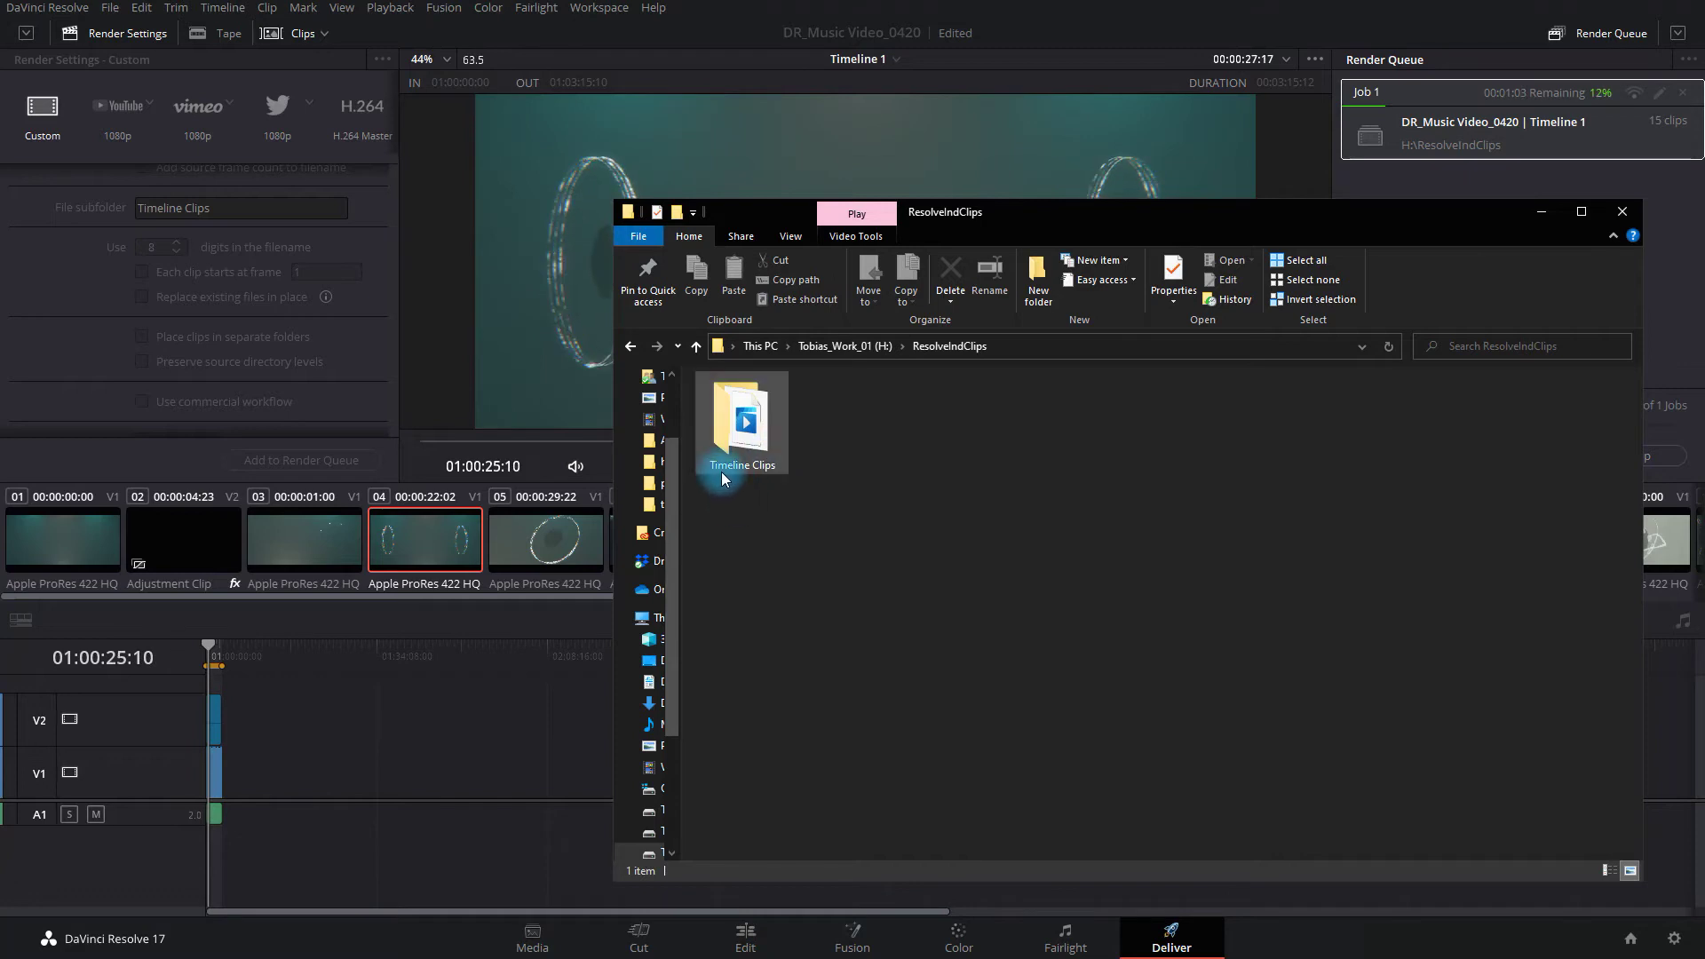
Step: Open the Timeline Clips folder to check the rendered DR_Vid MP4s, then go back to Resolve
double_click(739, 430)
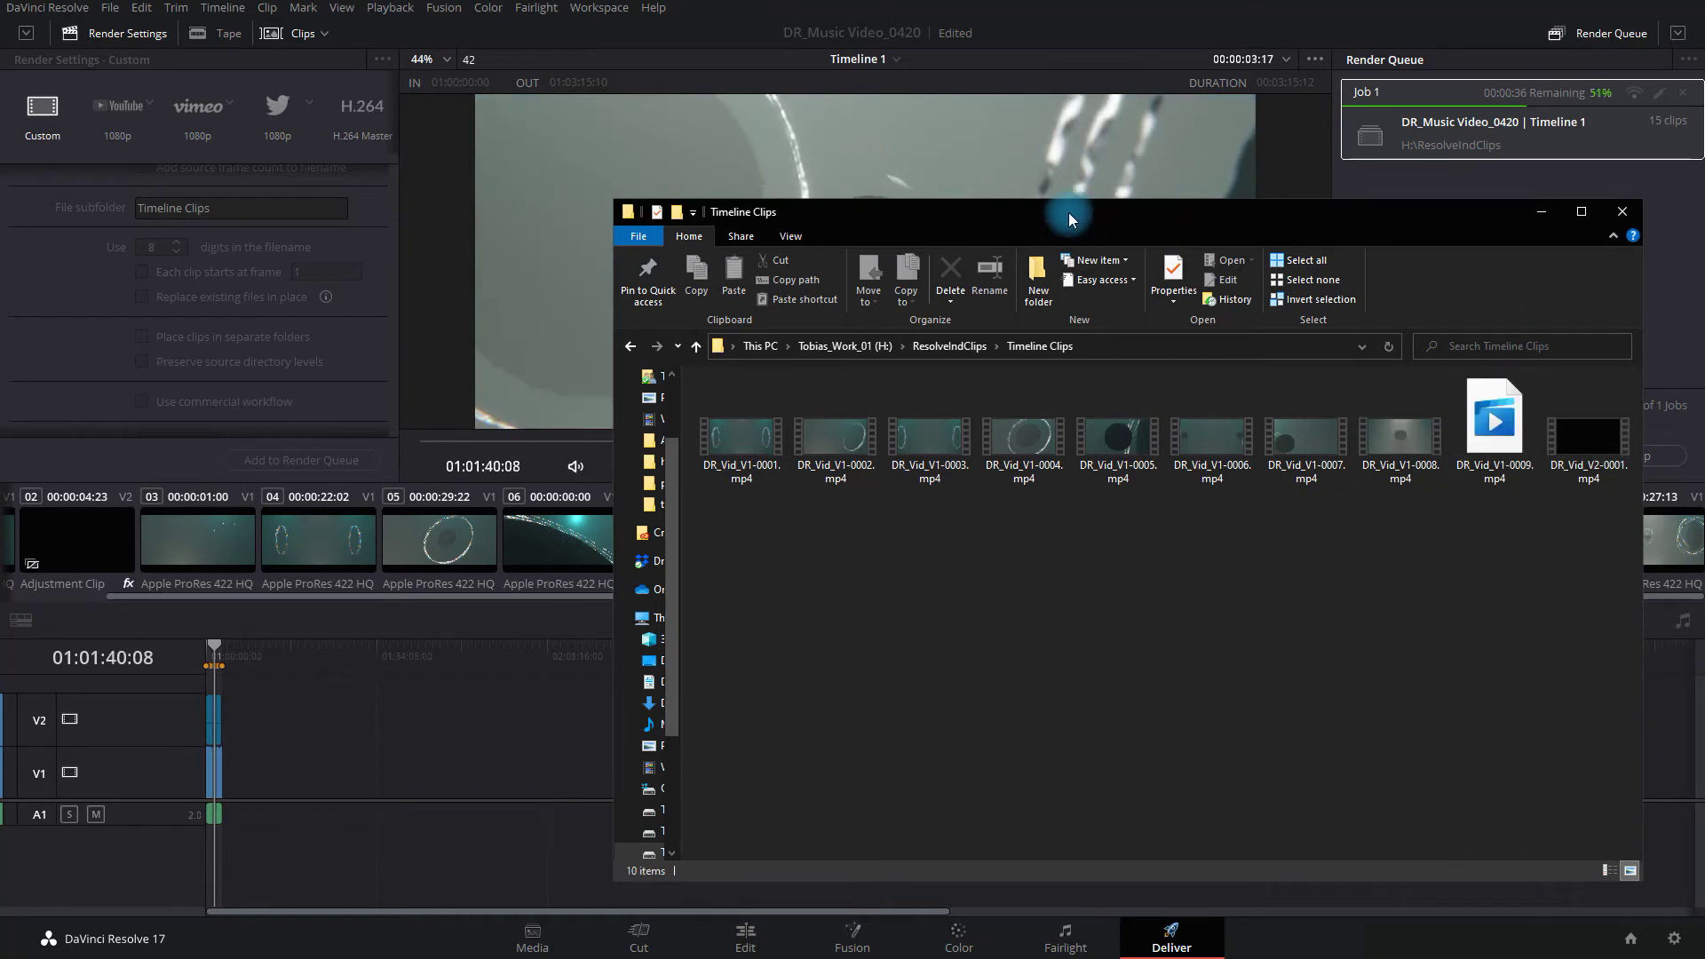
key("alt+Tab")
Step: Stop the running render and delete its job from the queue
left_click(1618, 457)
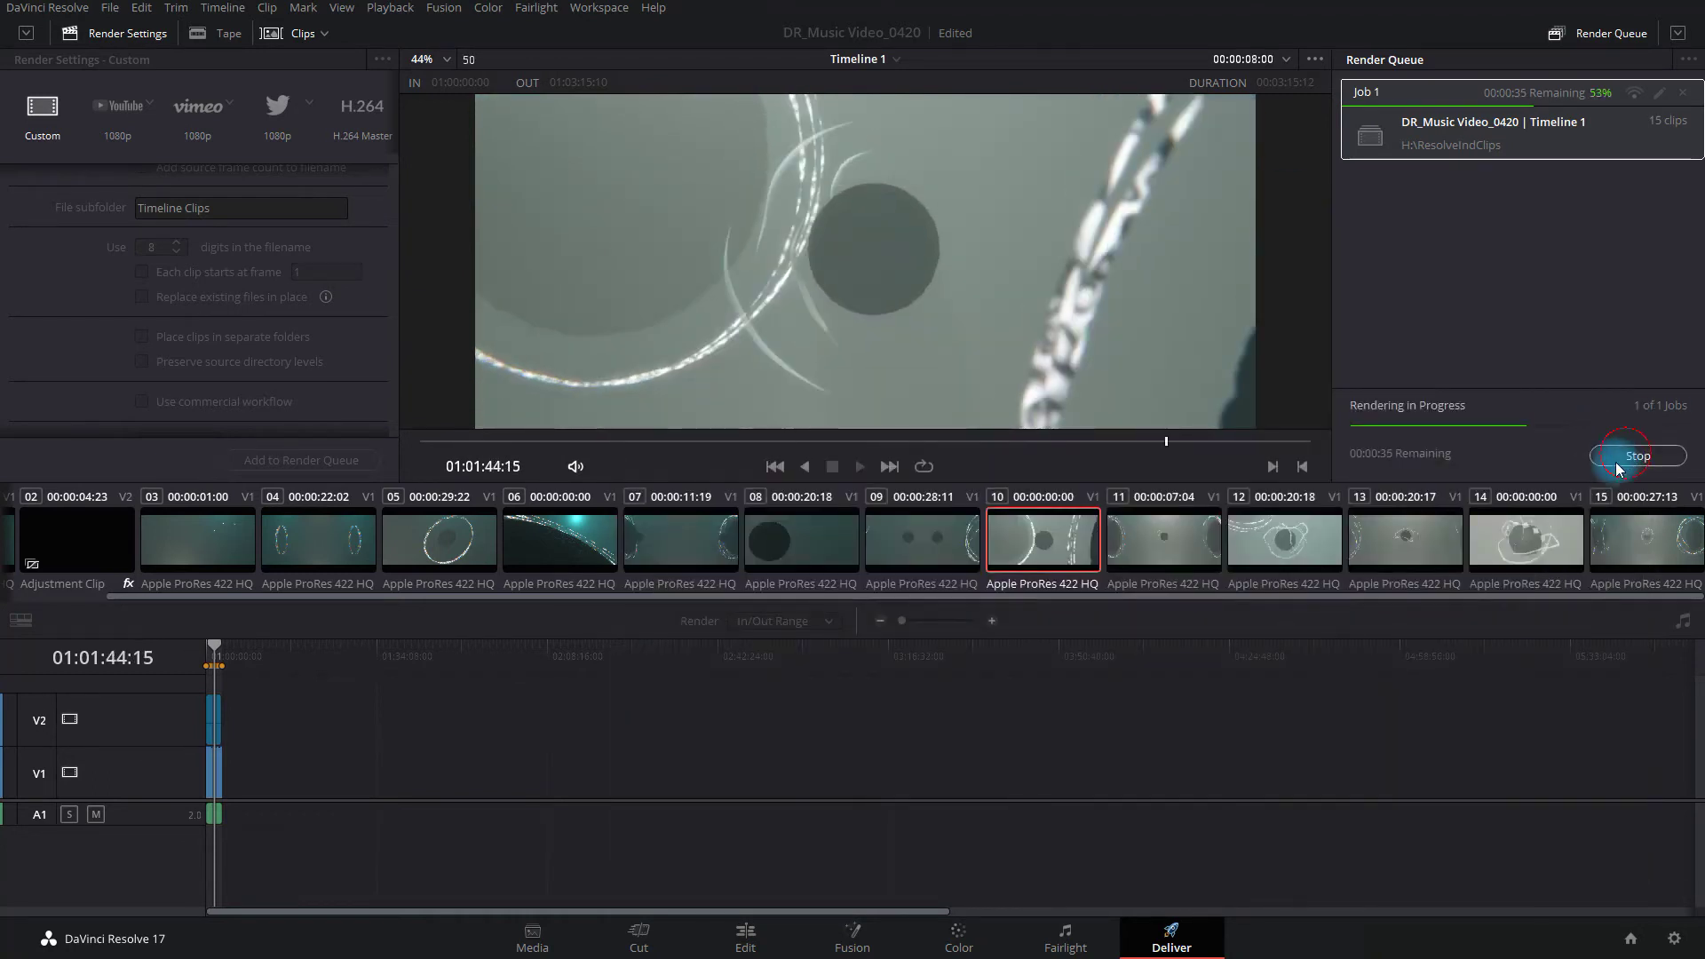
left_click(1681, 91)
left_click(1046, 470)
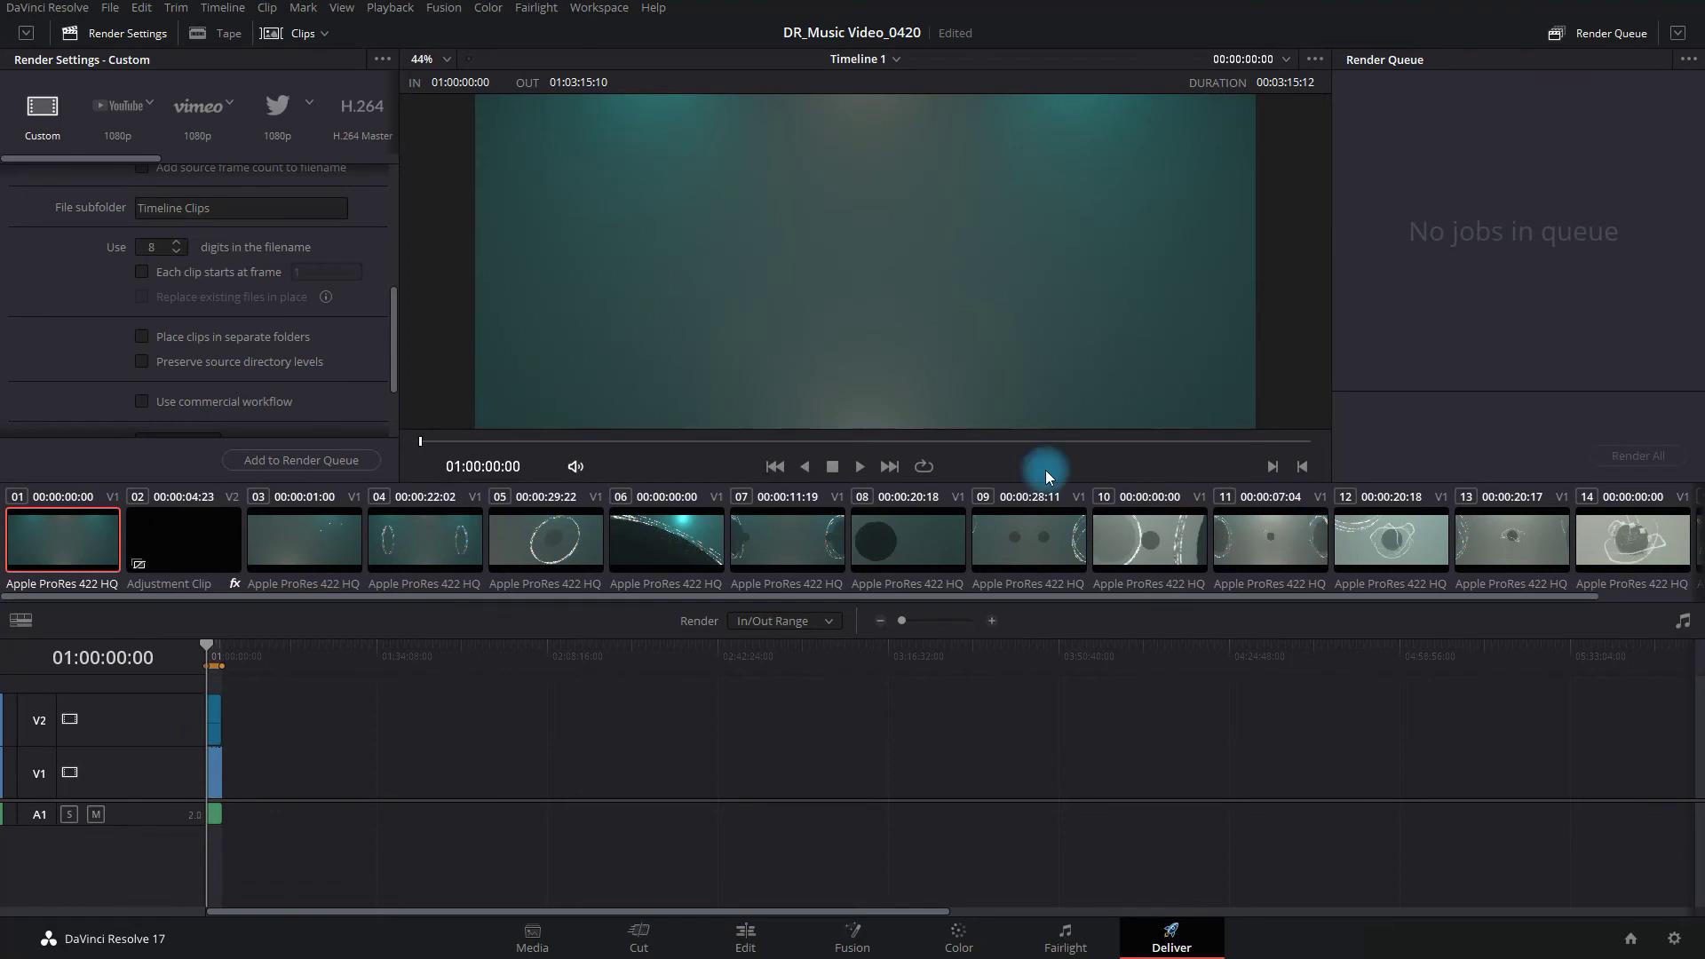
scroll(110, 286, "up", 5)
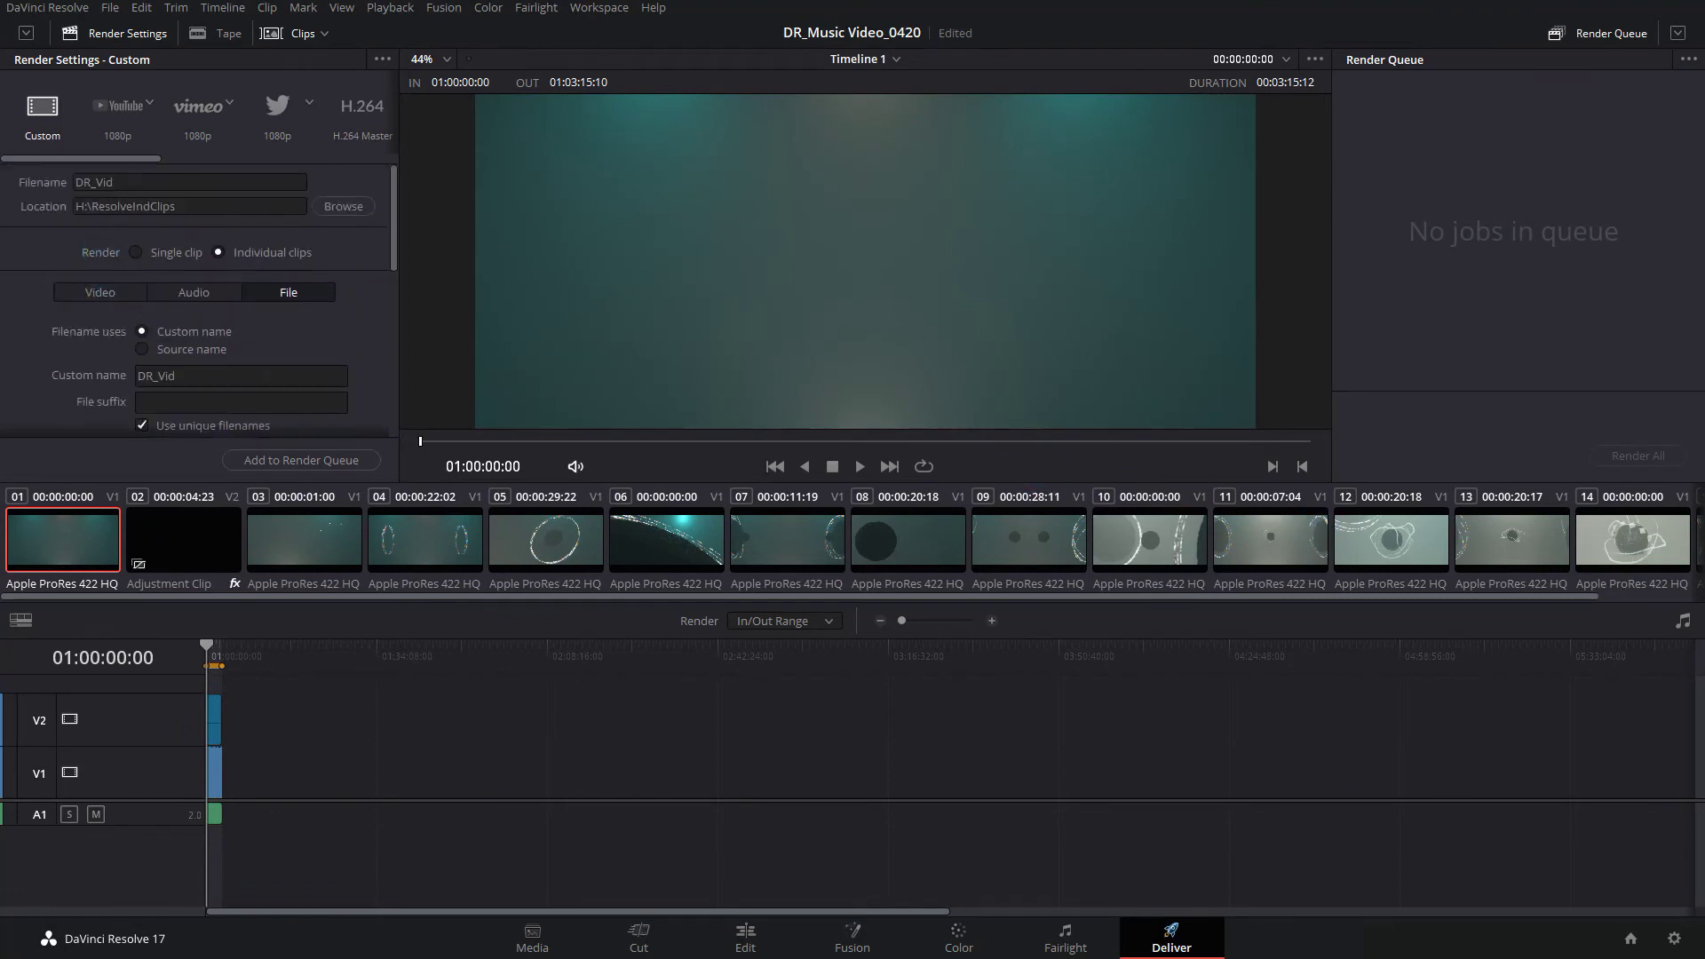
left_click(270, 593)
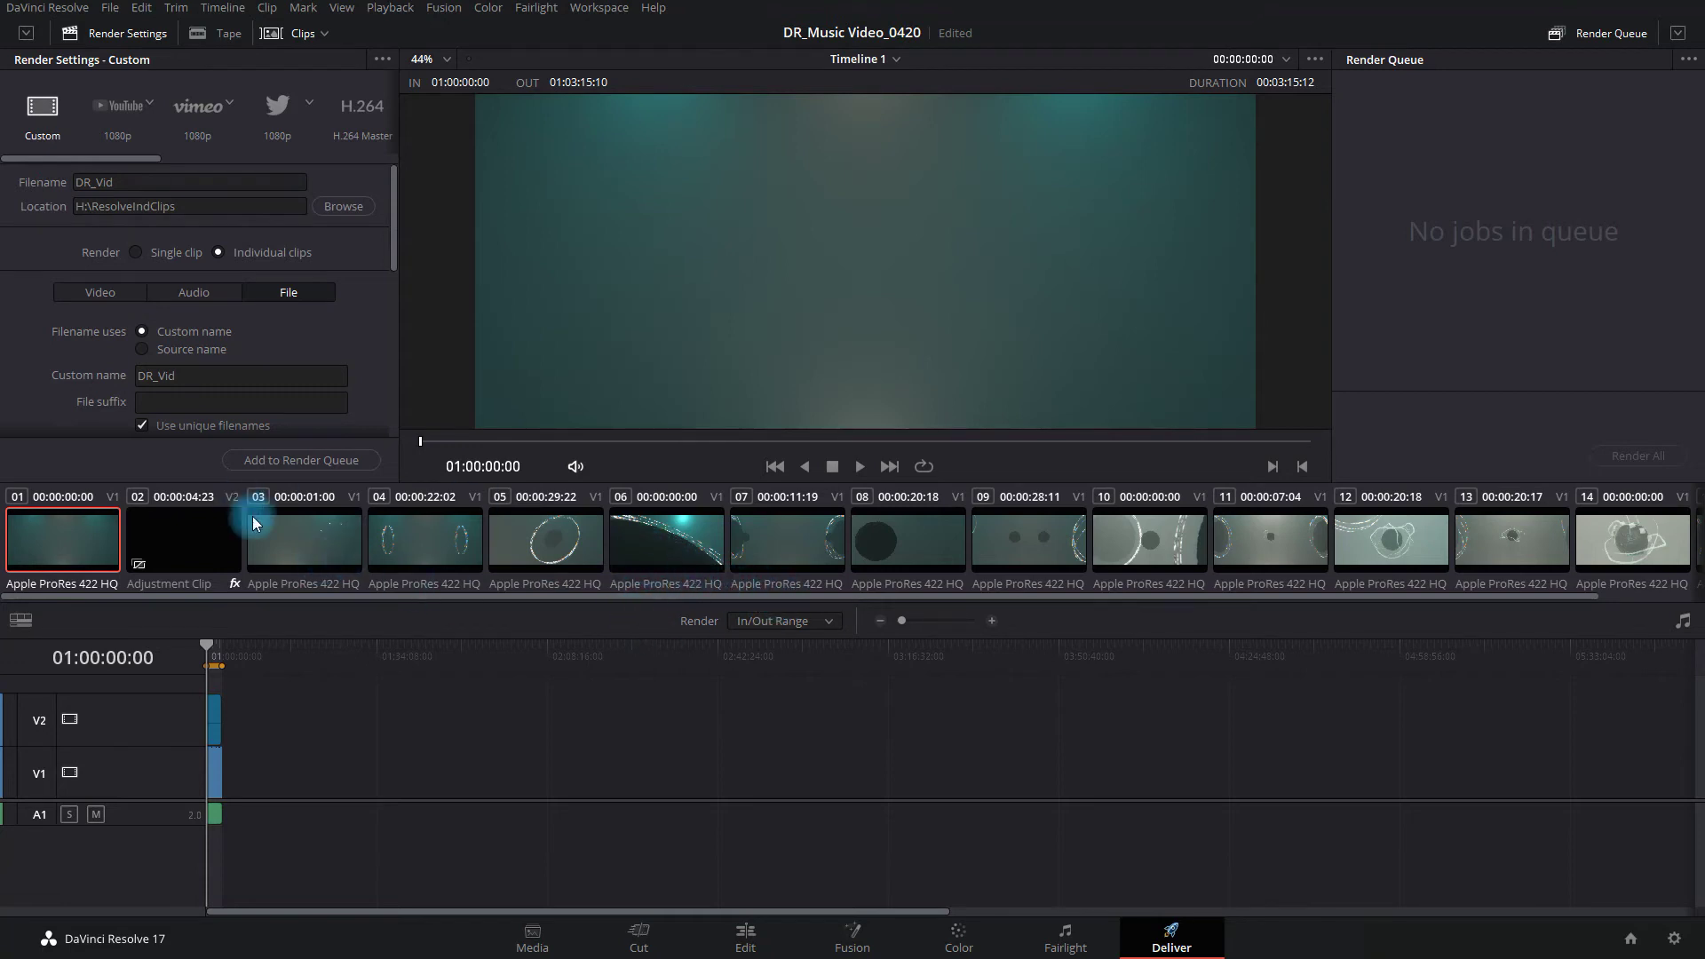
Step: Select clips 06–09 and use Render This Clip on clip 06 to mark 01:00:39:02–01:00:58:06
left_click(658, 536)
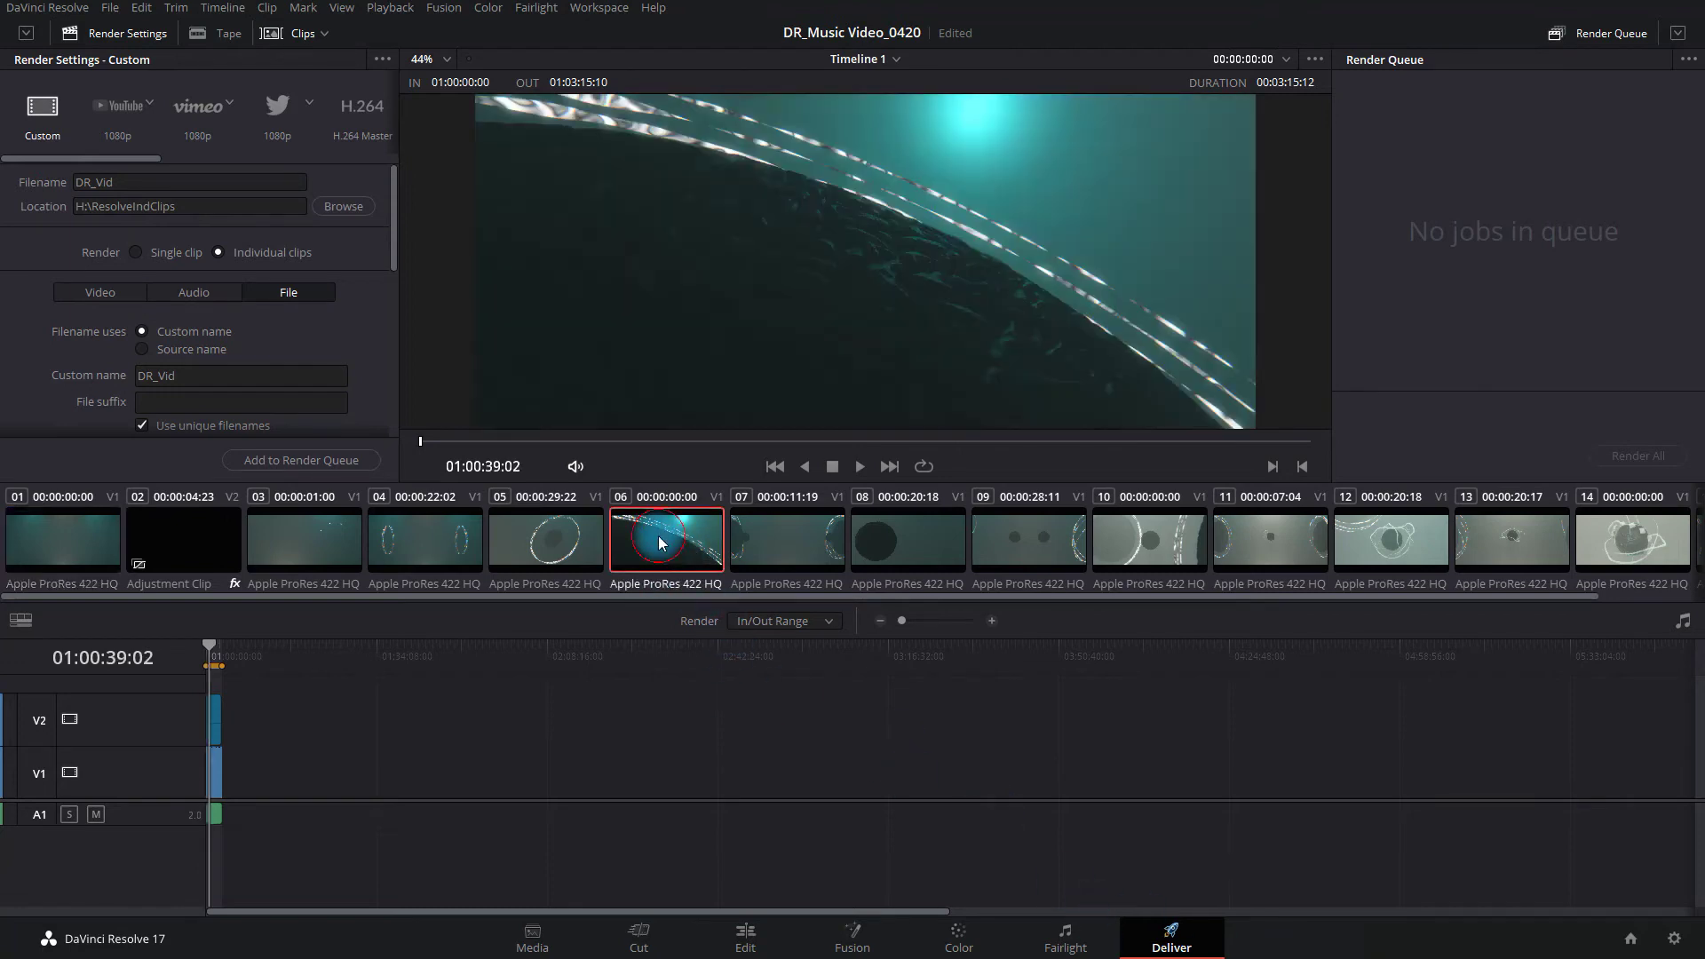
left_click(913, 541, "shift")
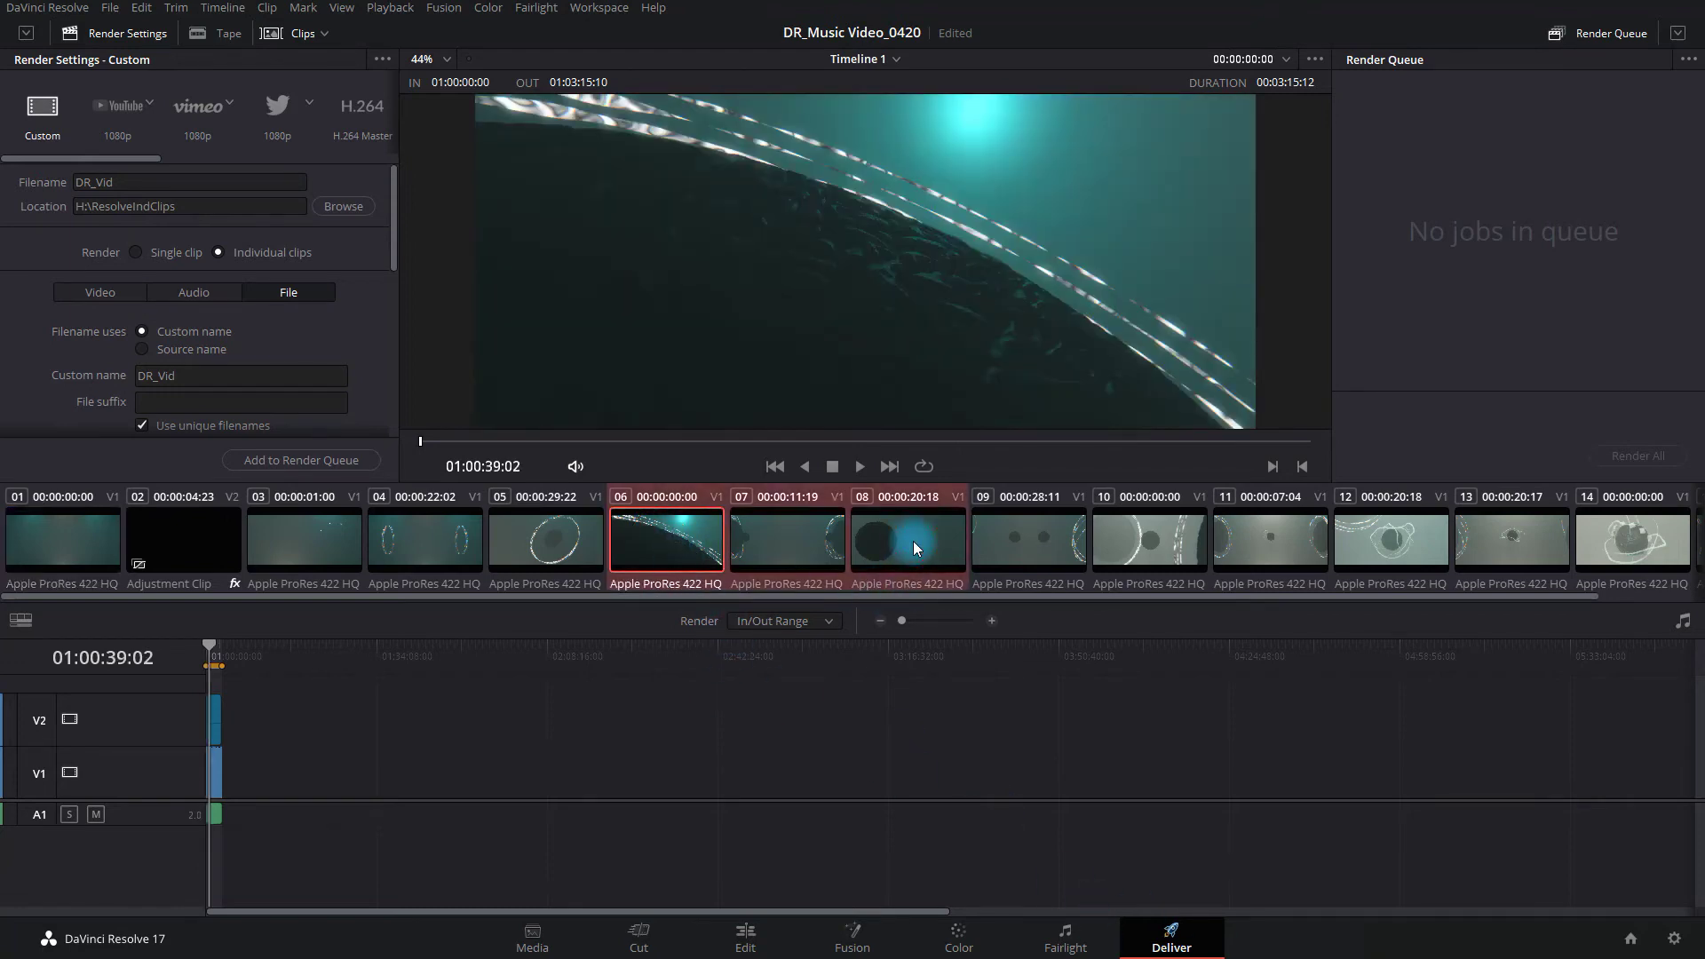
left_click(1017, 534, "shift")
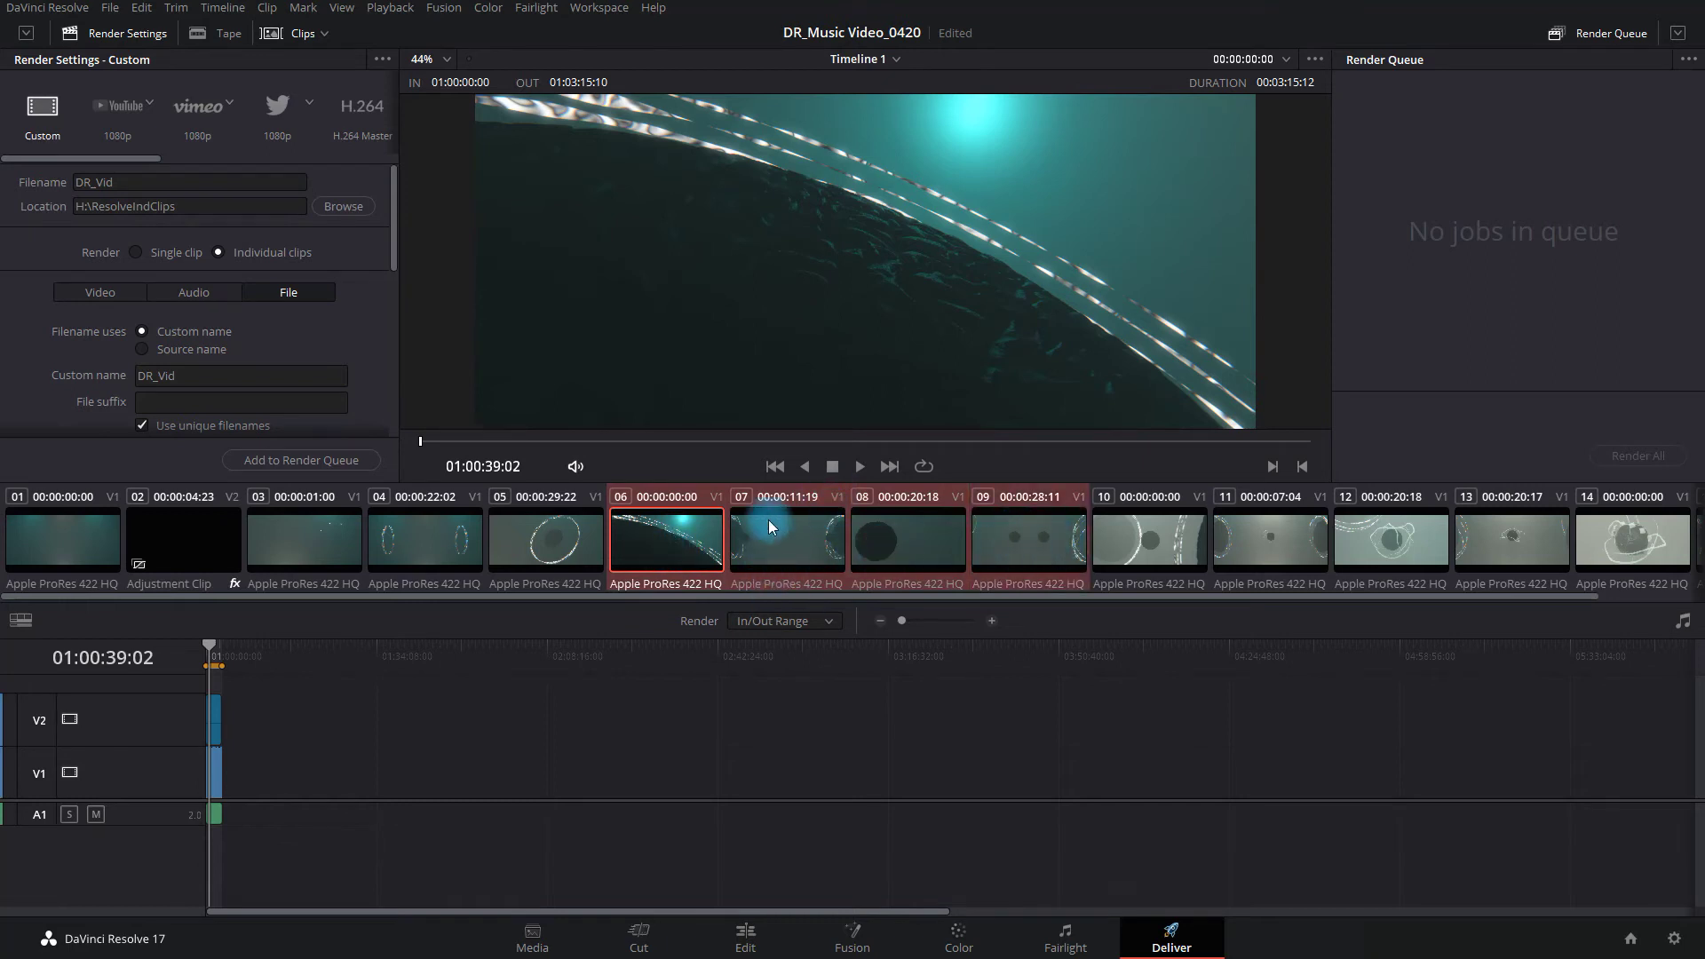
right_click(668, 549)
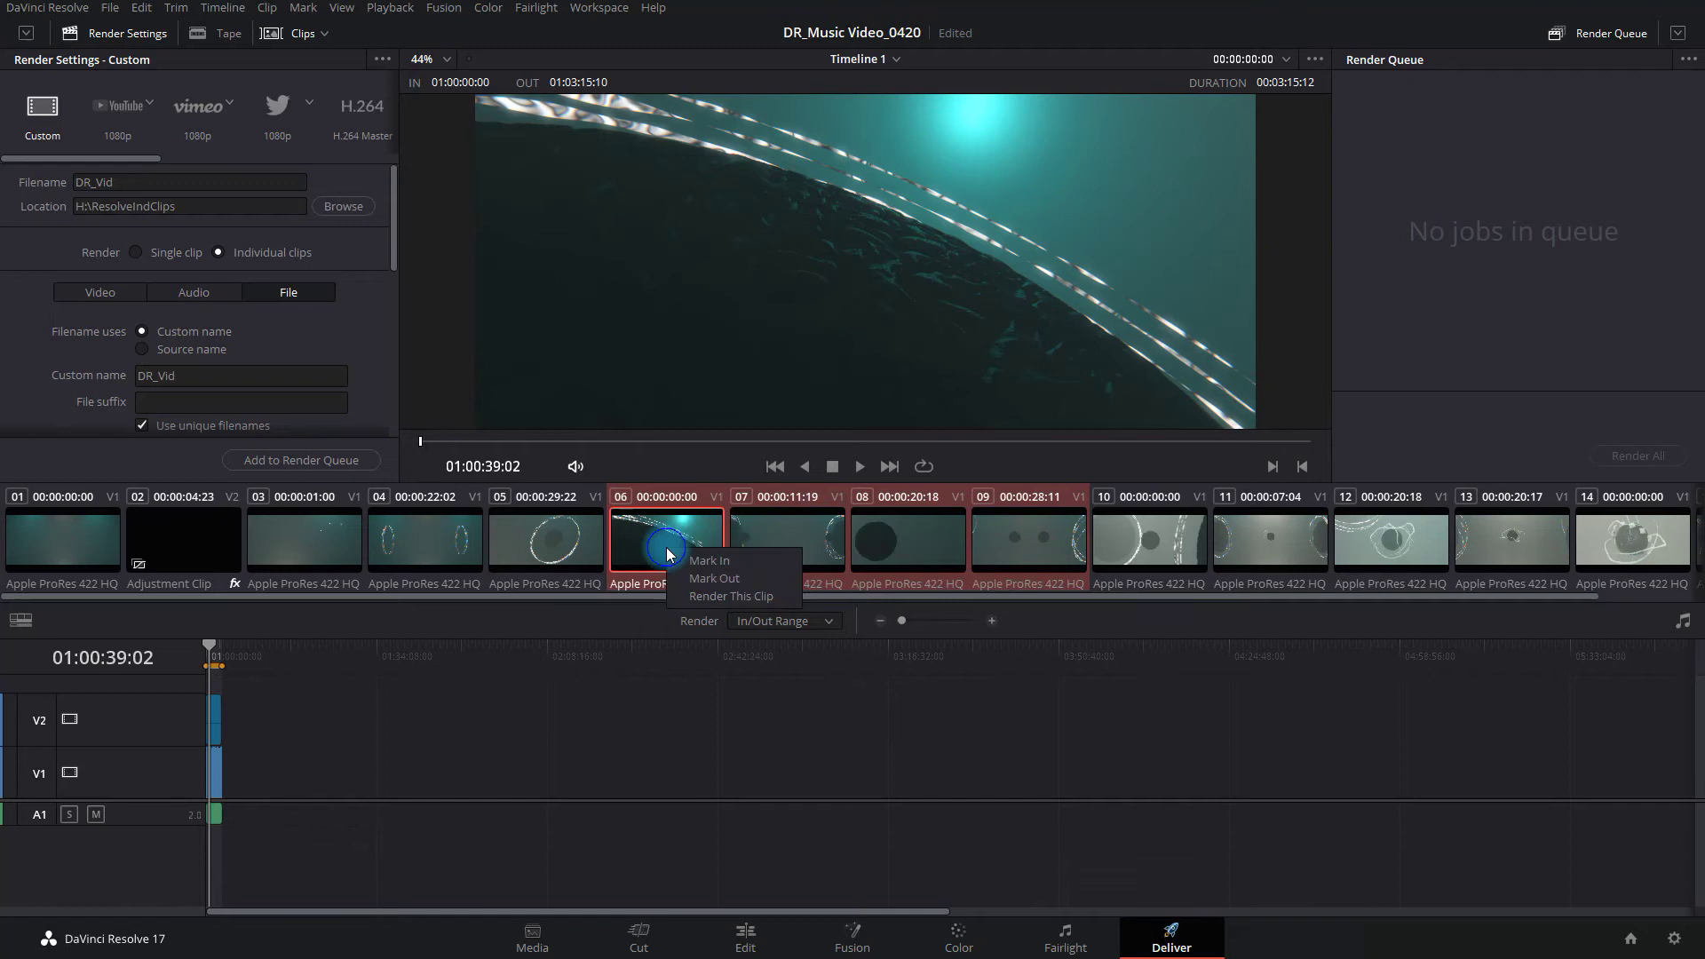
left_click(741, 597)
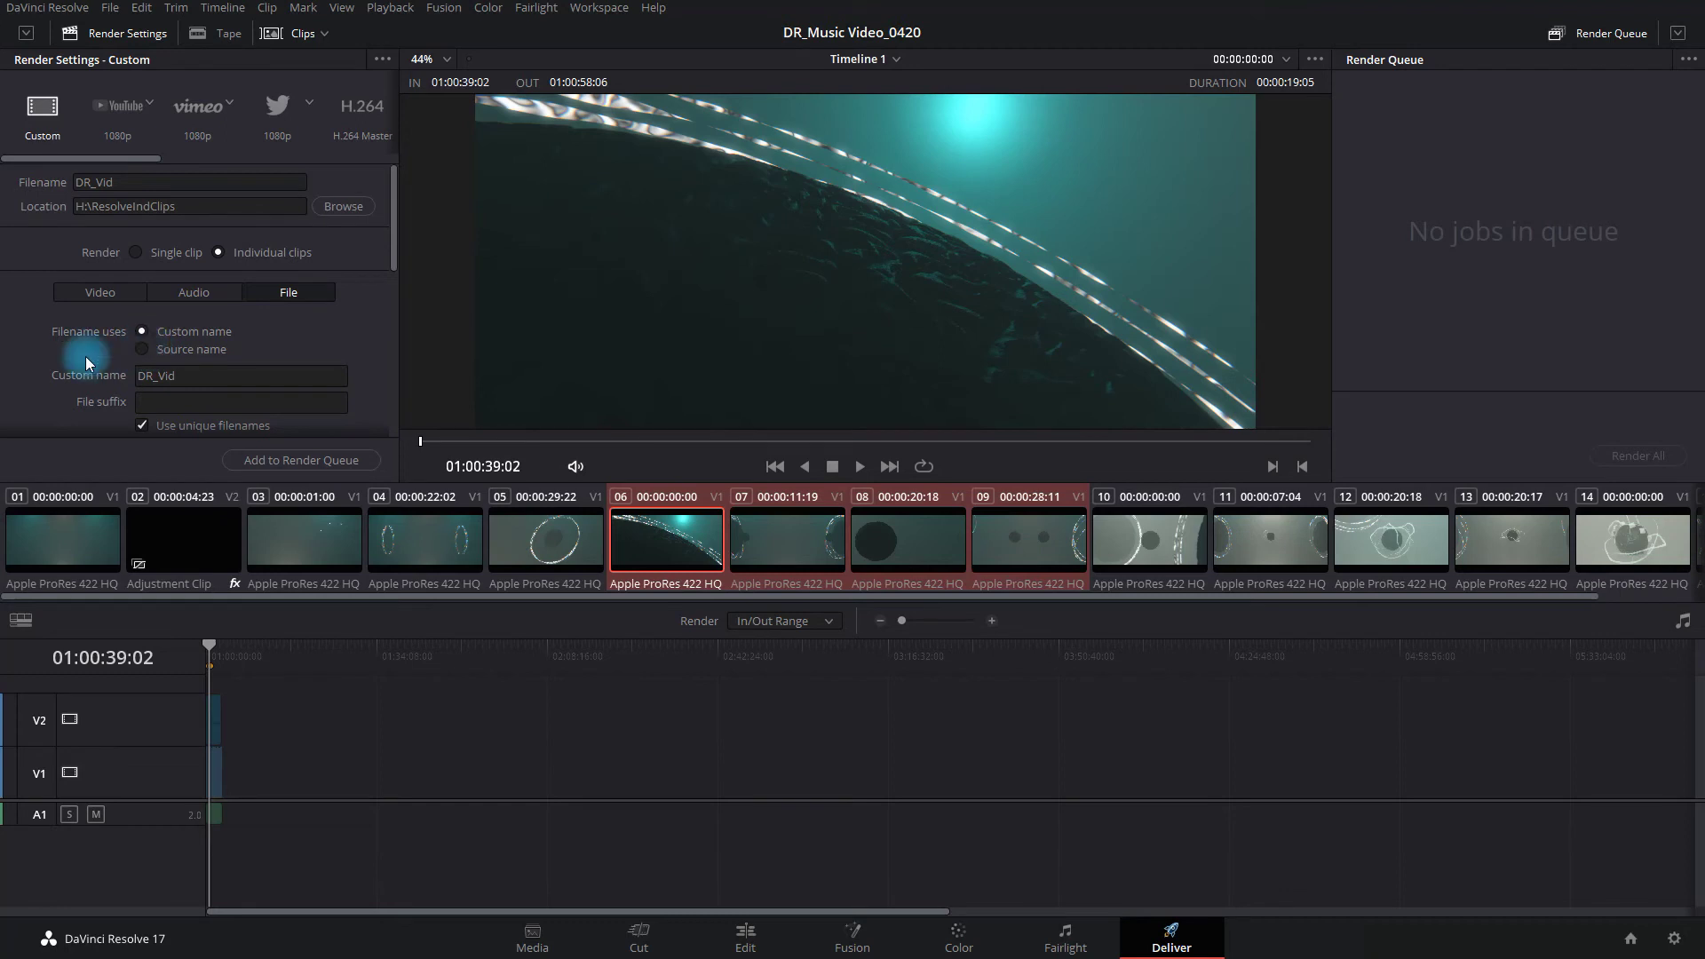
Step: Set the custom output name to MiddleSection
scroll(46, 319, "down", 2)
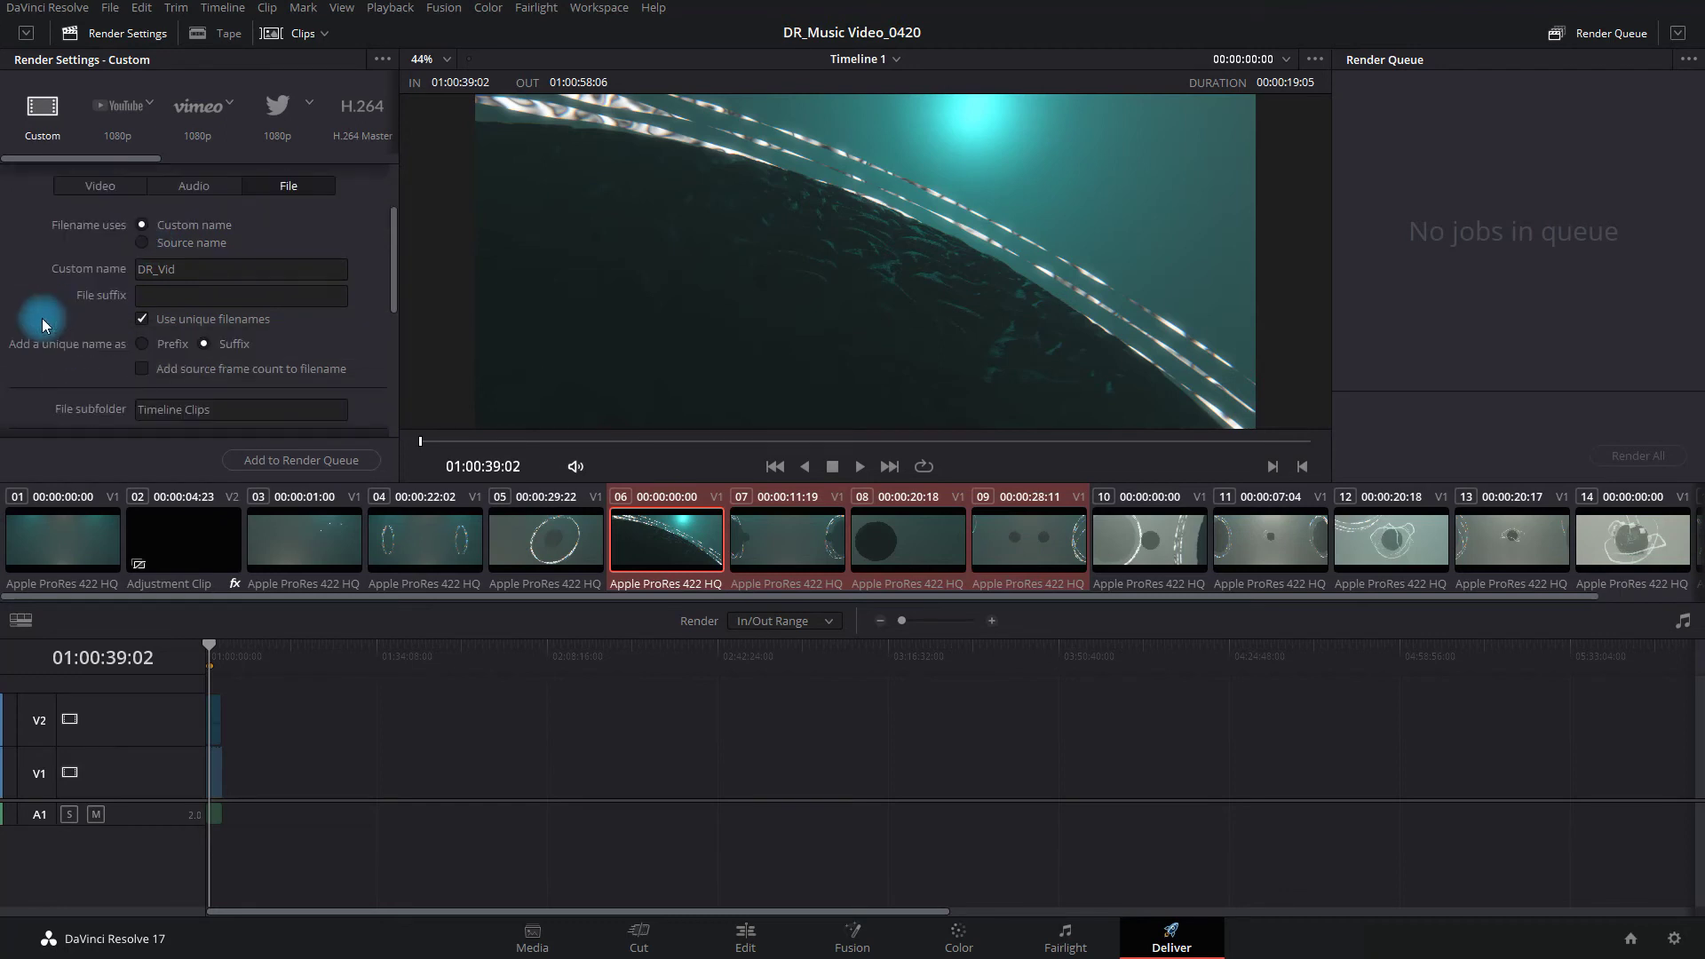
scroll(40, 318, "up", 2)
scroll(192, 298, "down", 1)
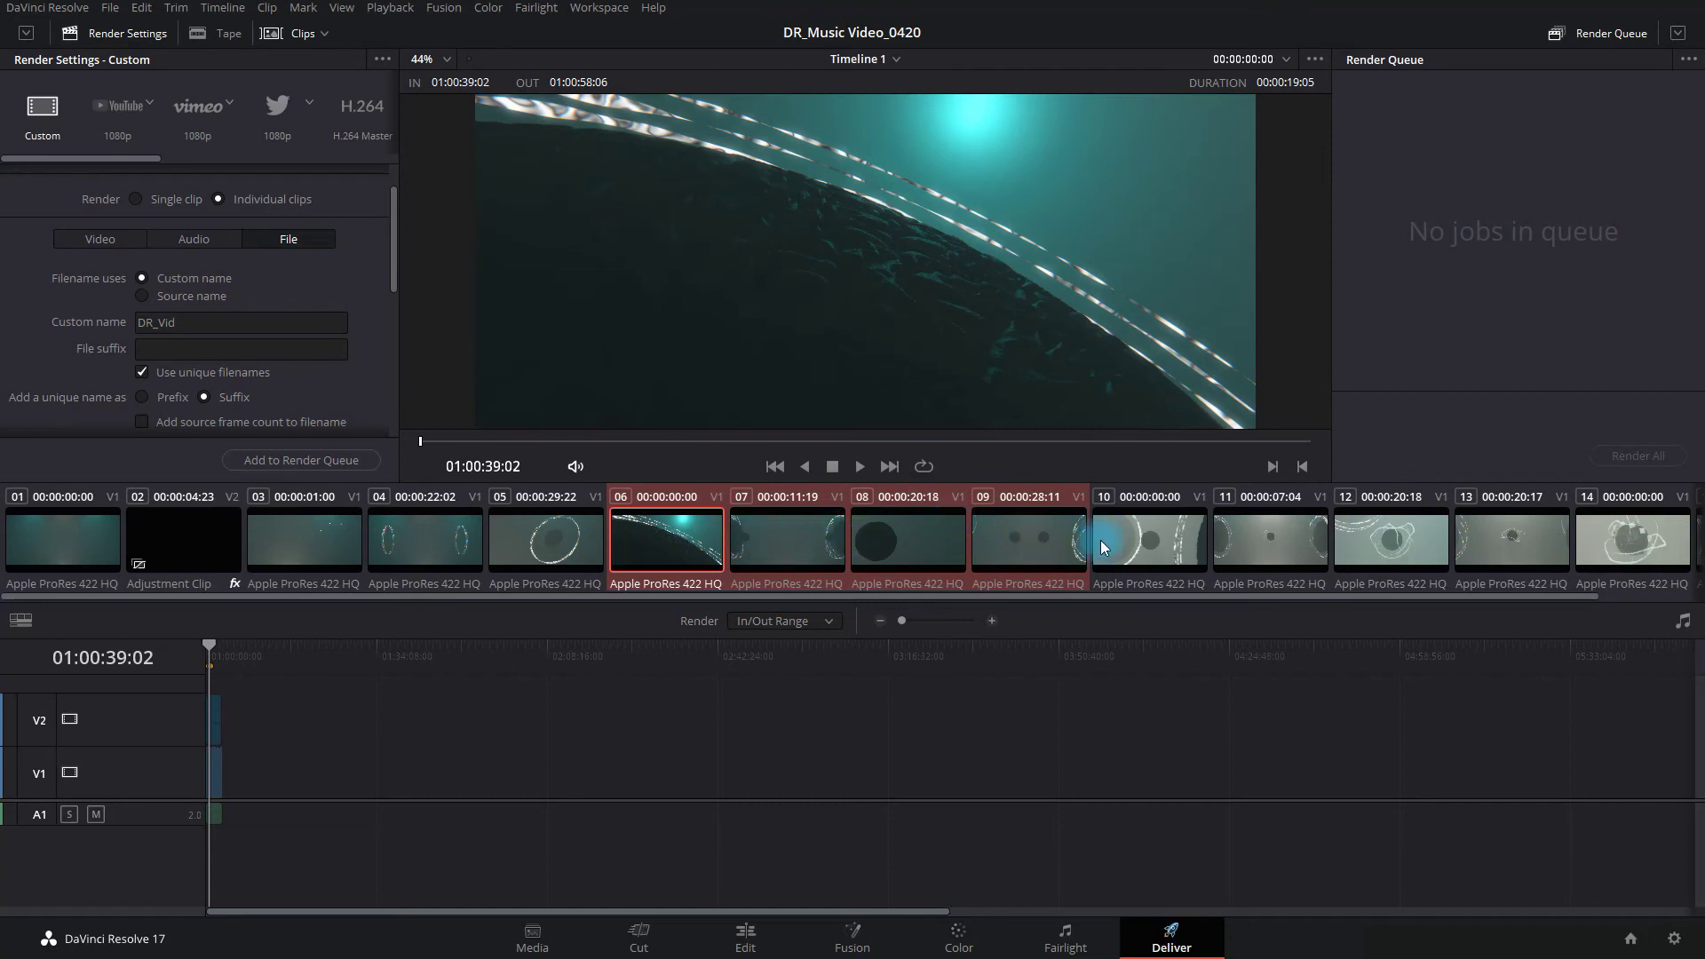
scroll(133, 379, "down", 2)
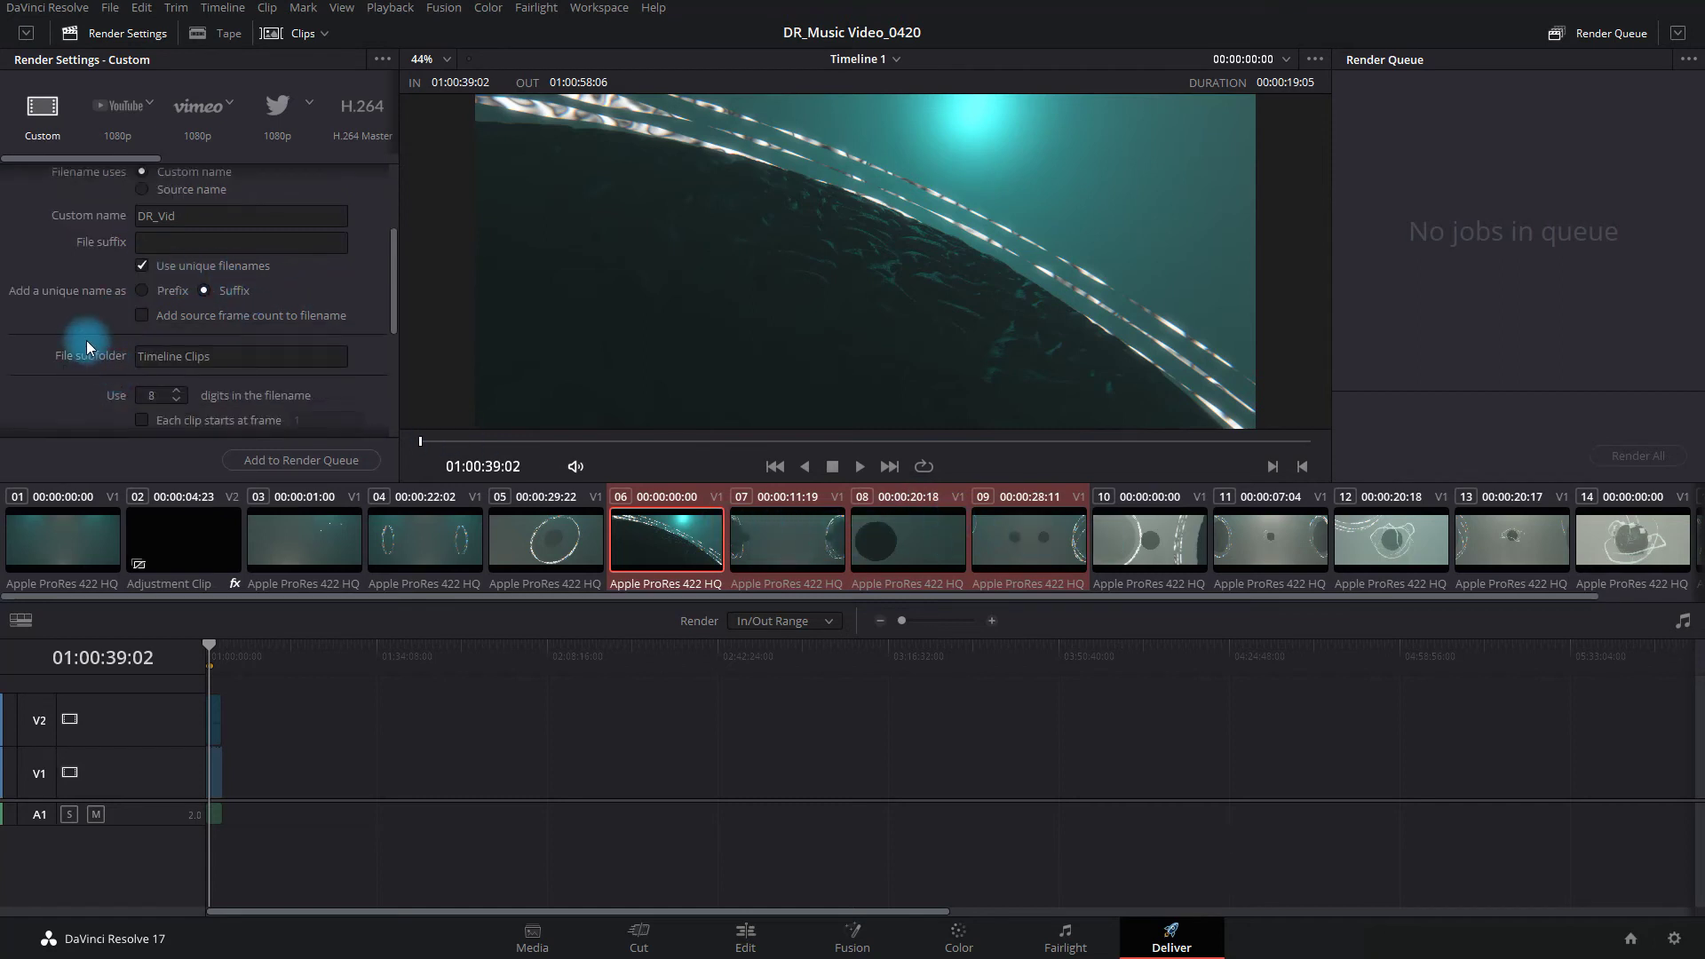
scroll(82, 326, "up", 1)
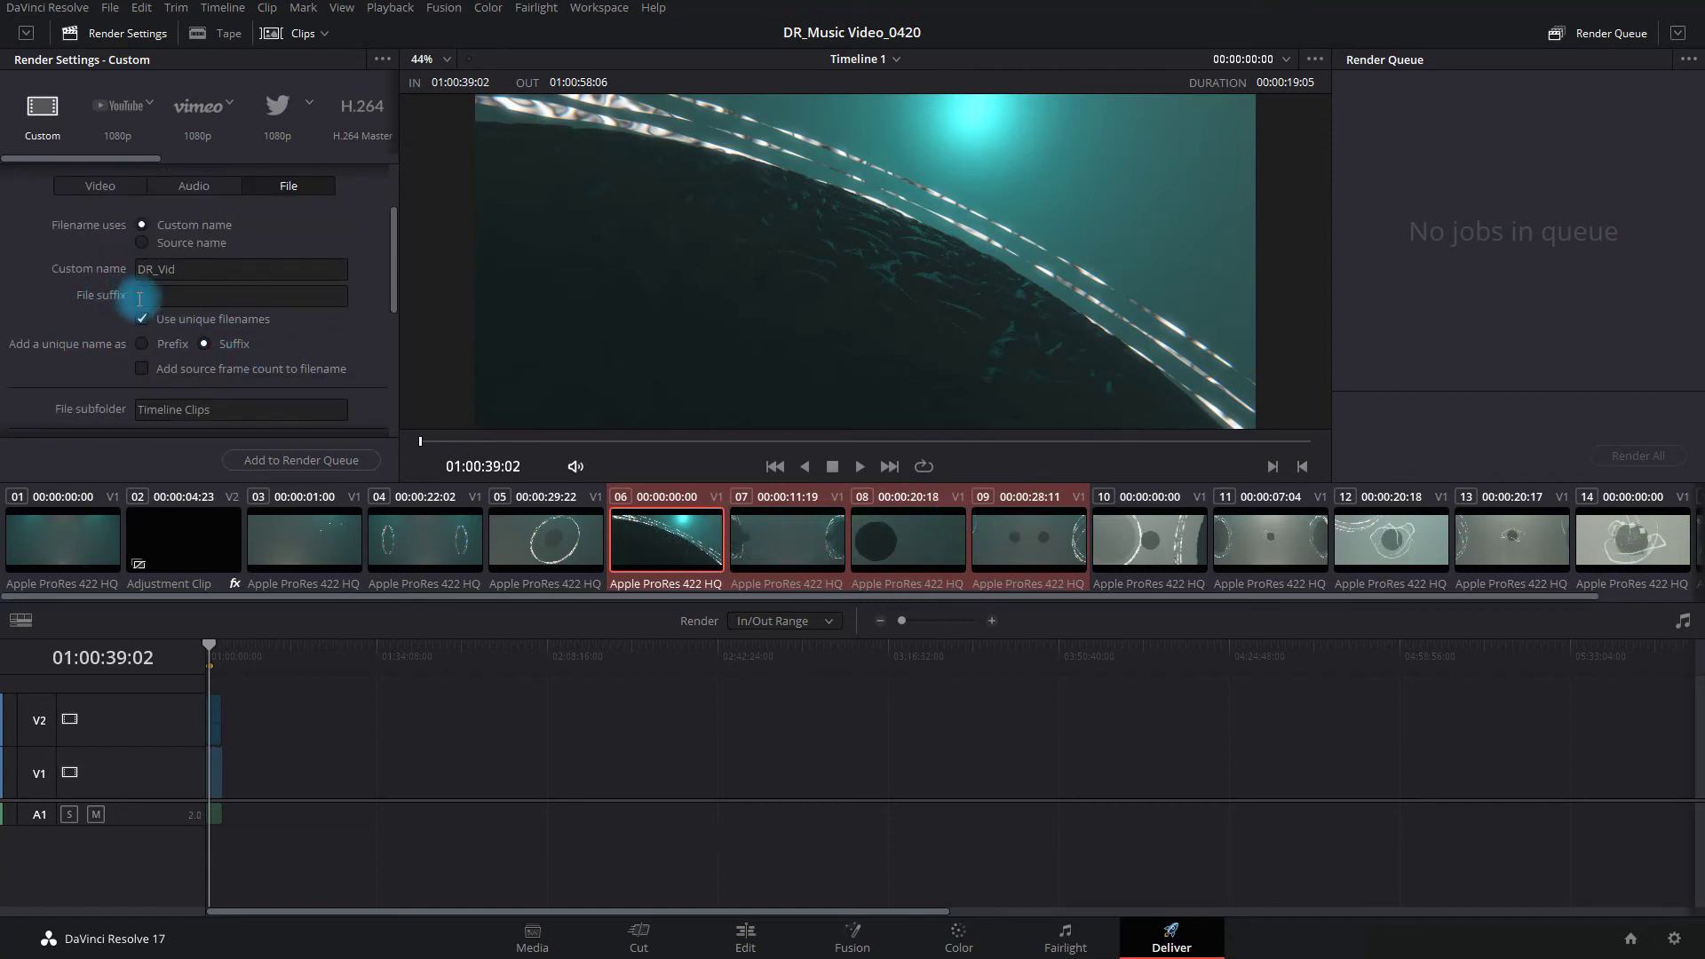
left_click(210, 272)
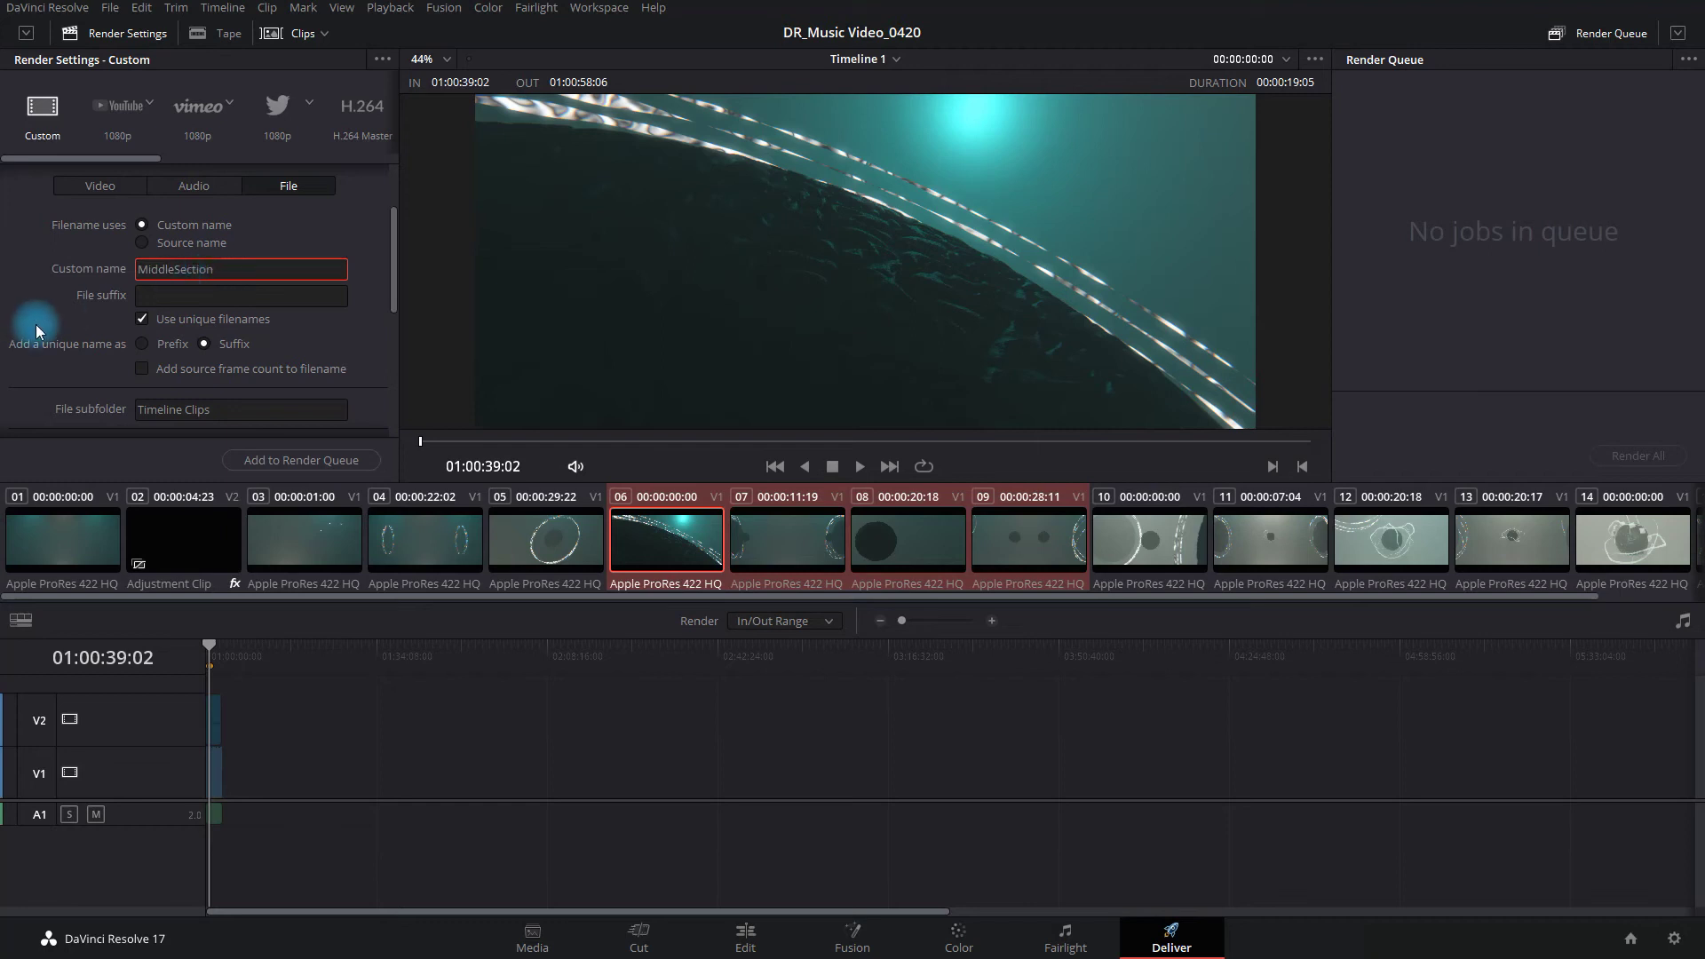
key("Return")
Step: Add the MiddleSection range to the queue and render it
scroll(152, 390, "down", 2)
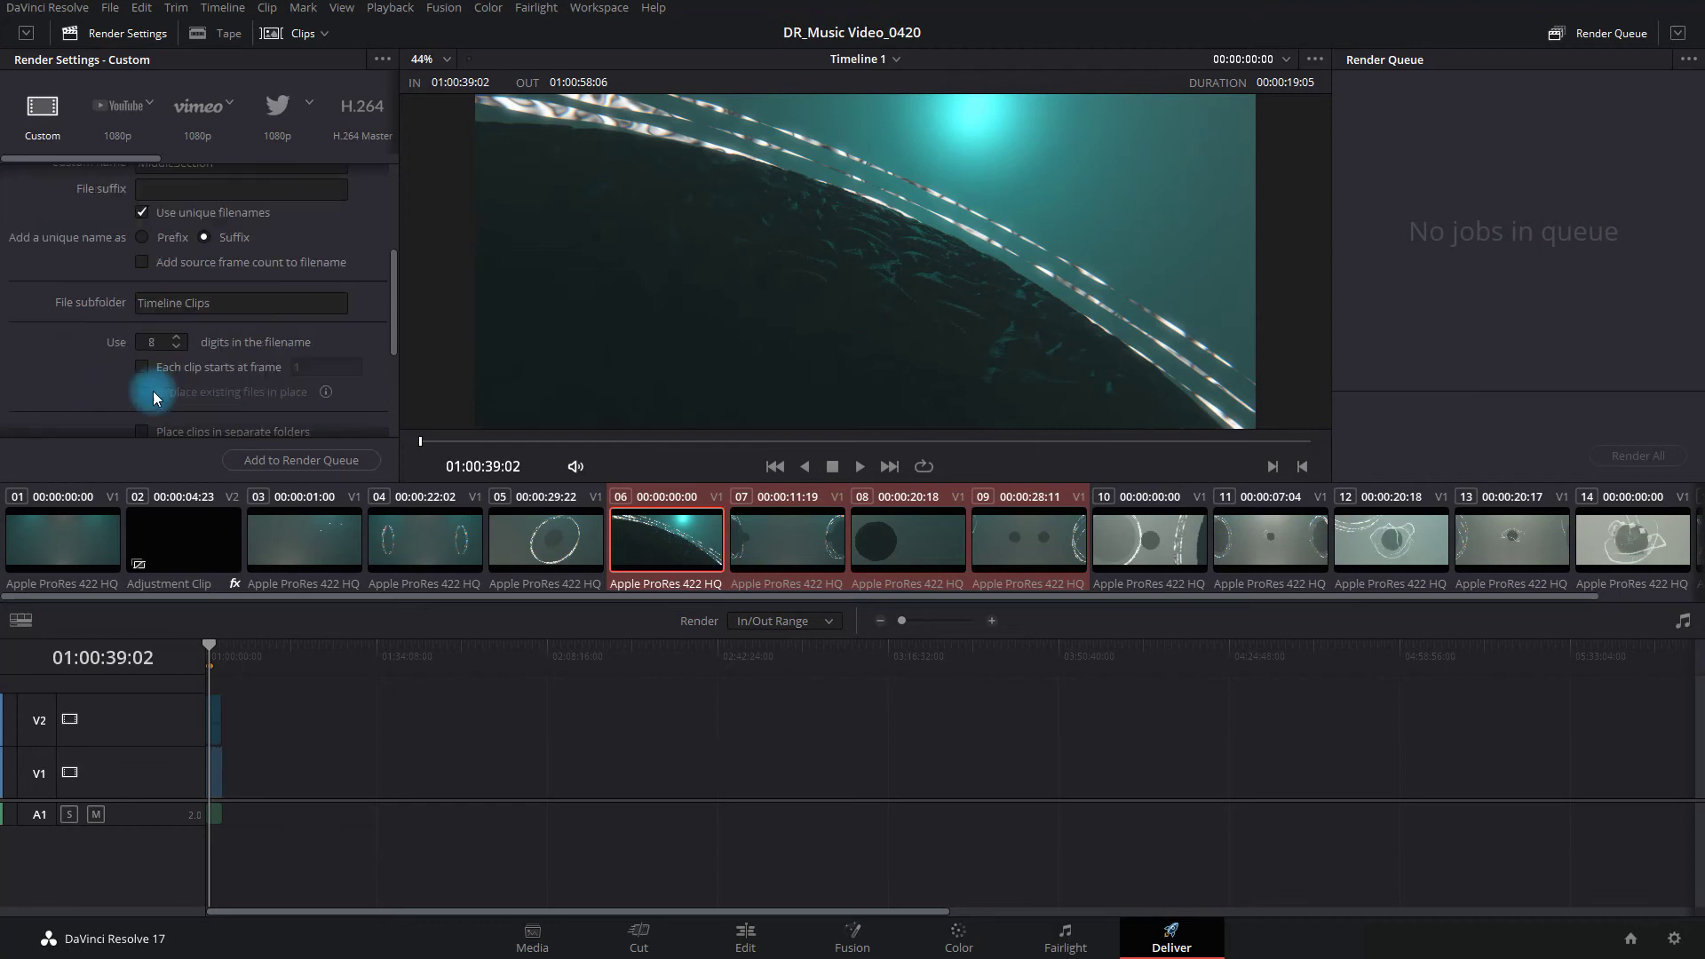
left_click(302, 462)
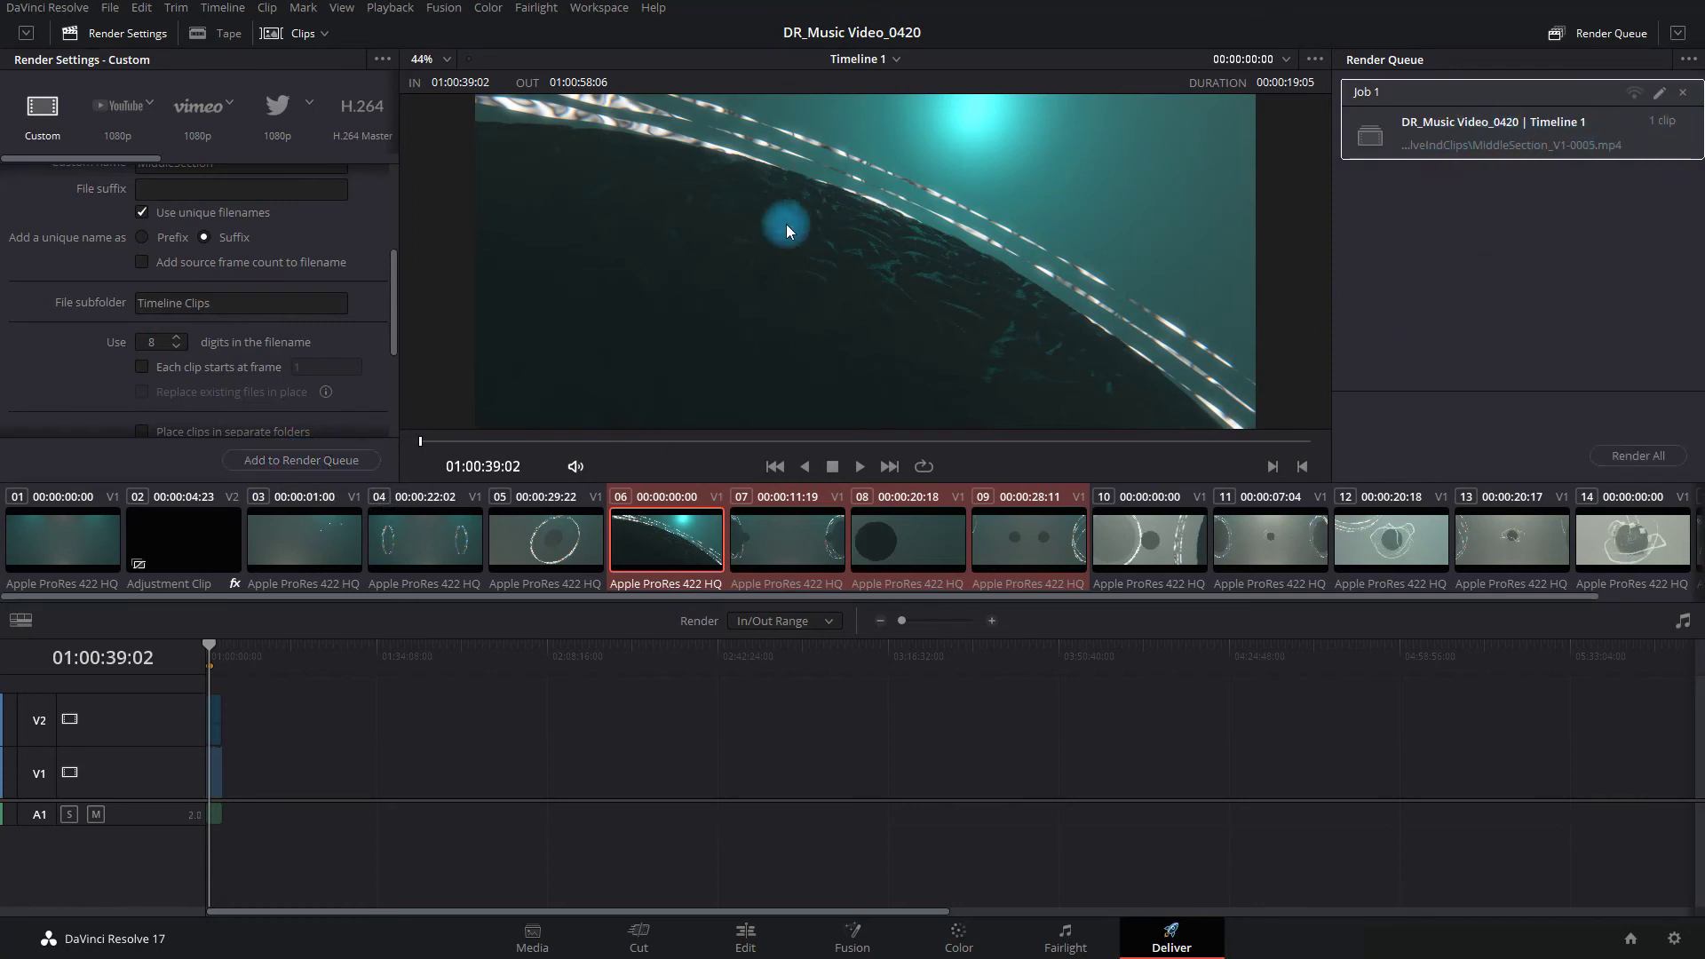
left_click(1618, 460)
Step: Play MiddleSection_V1-0005.mp4 in the Explorer preview, then close the player
key("alt+Tab")
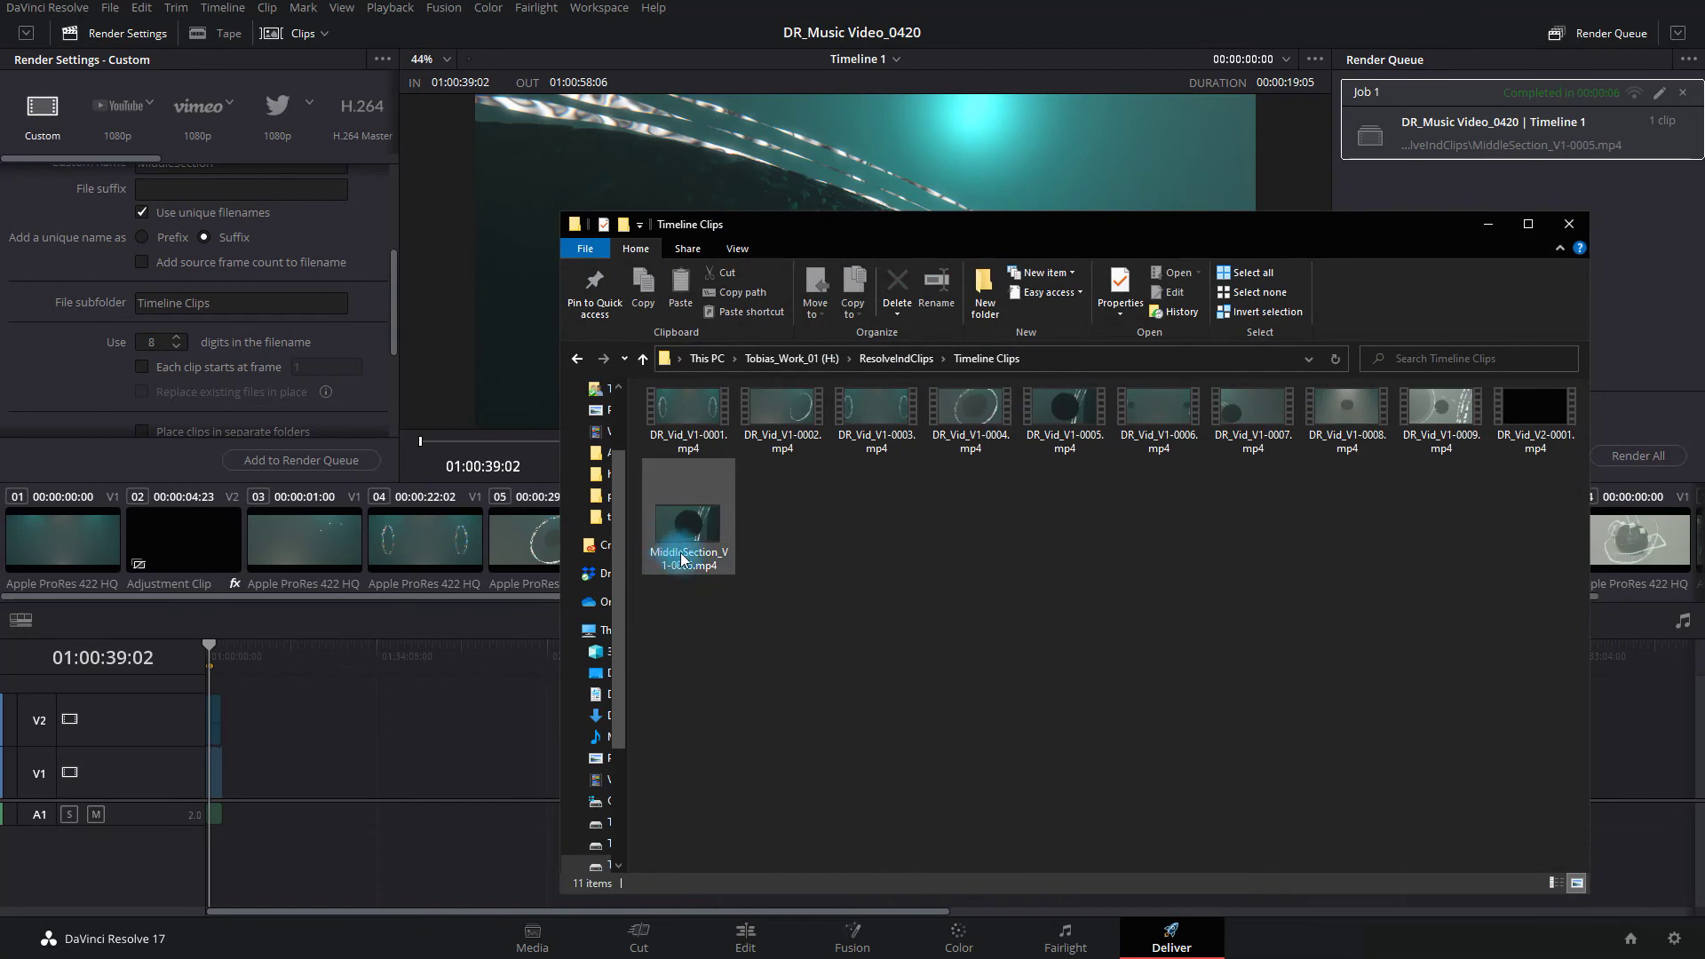
mouse_move(685, 534)
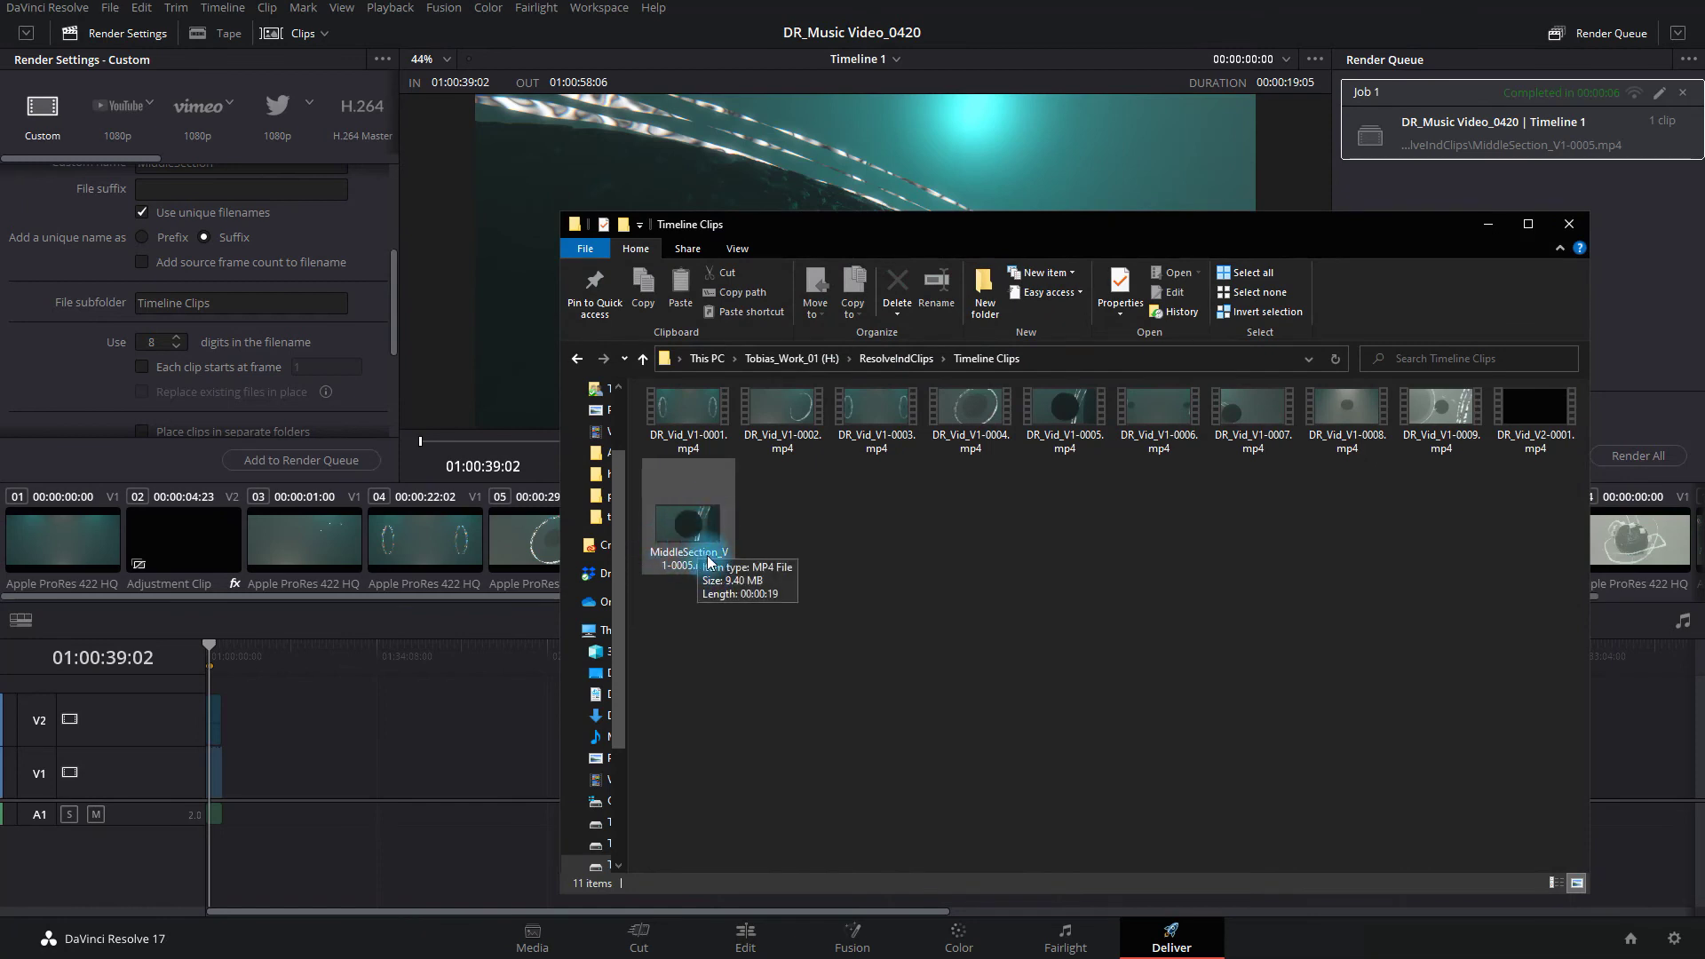
left_click_drag(746, 577, 728, 558)
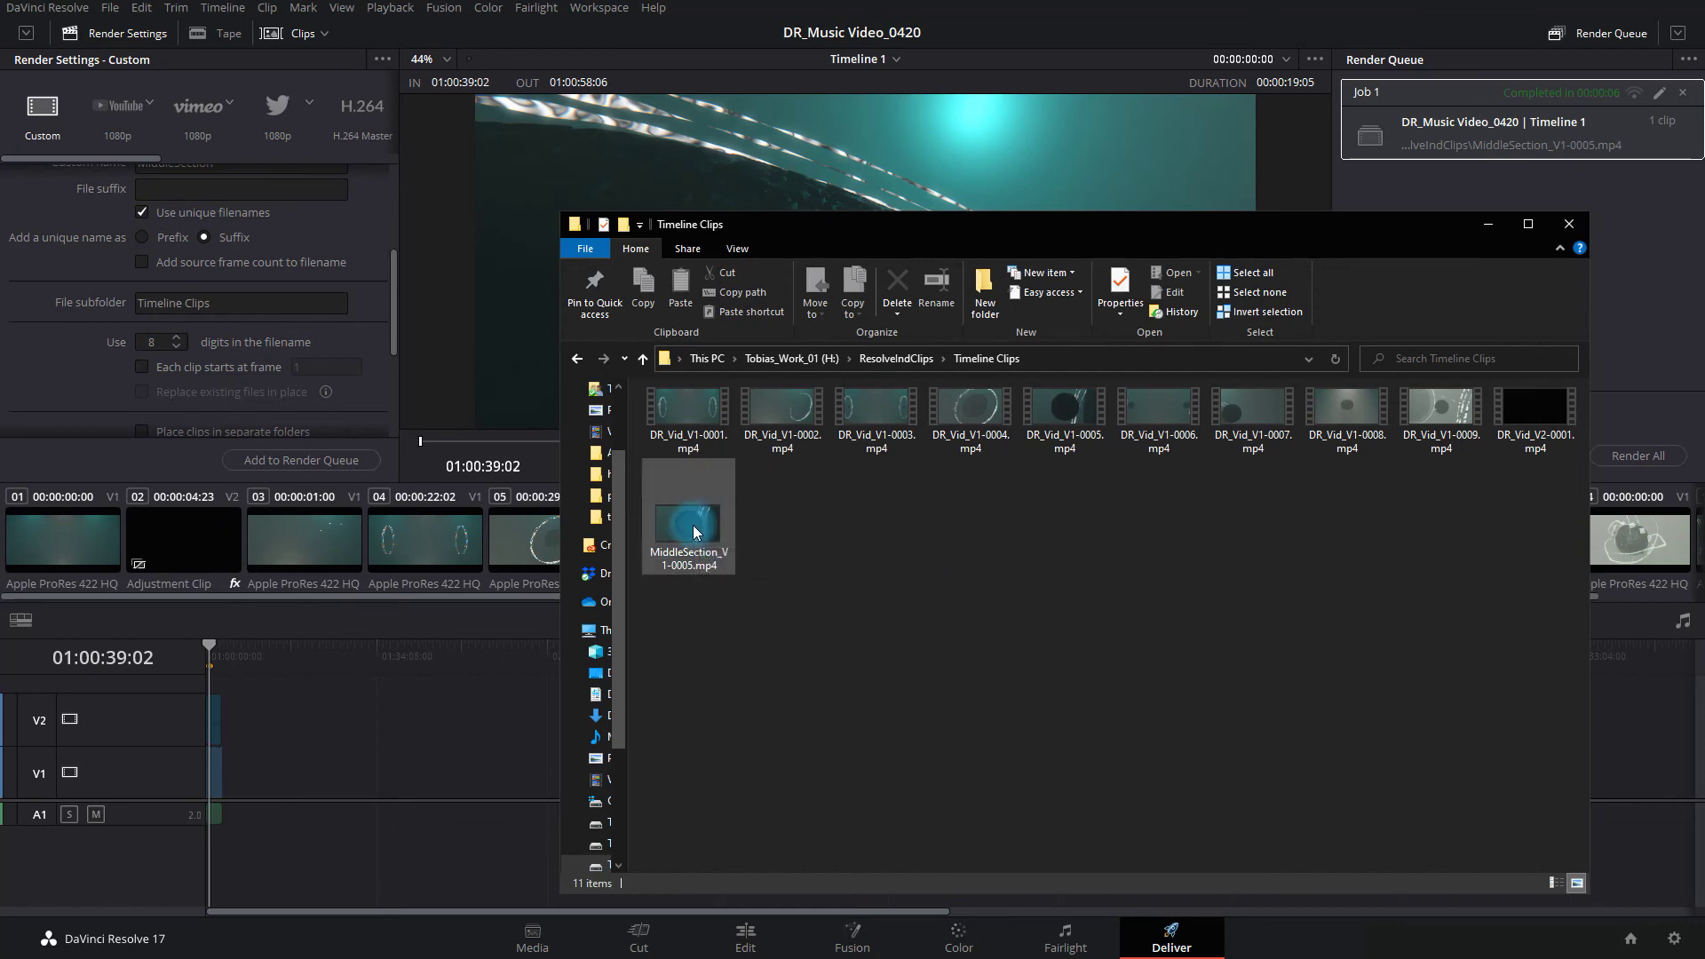
left_click(693, 533)
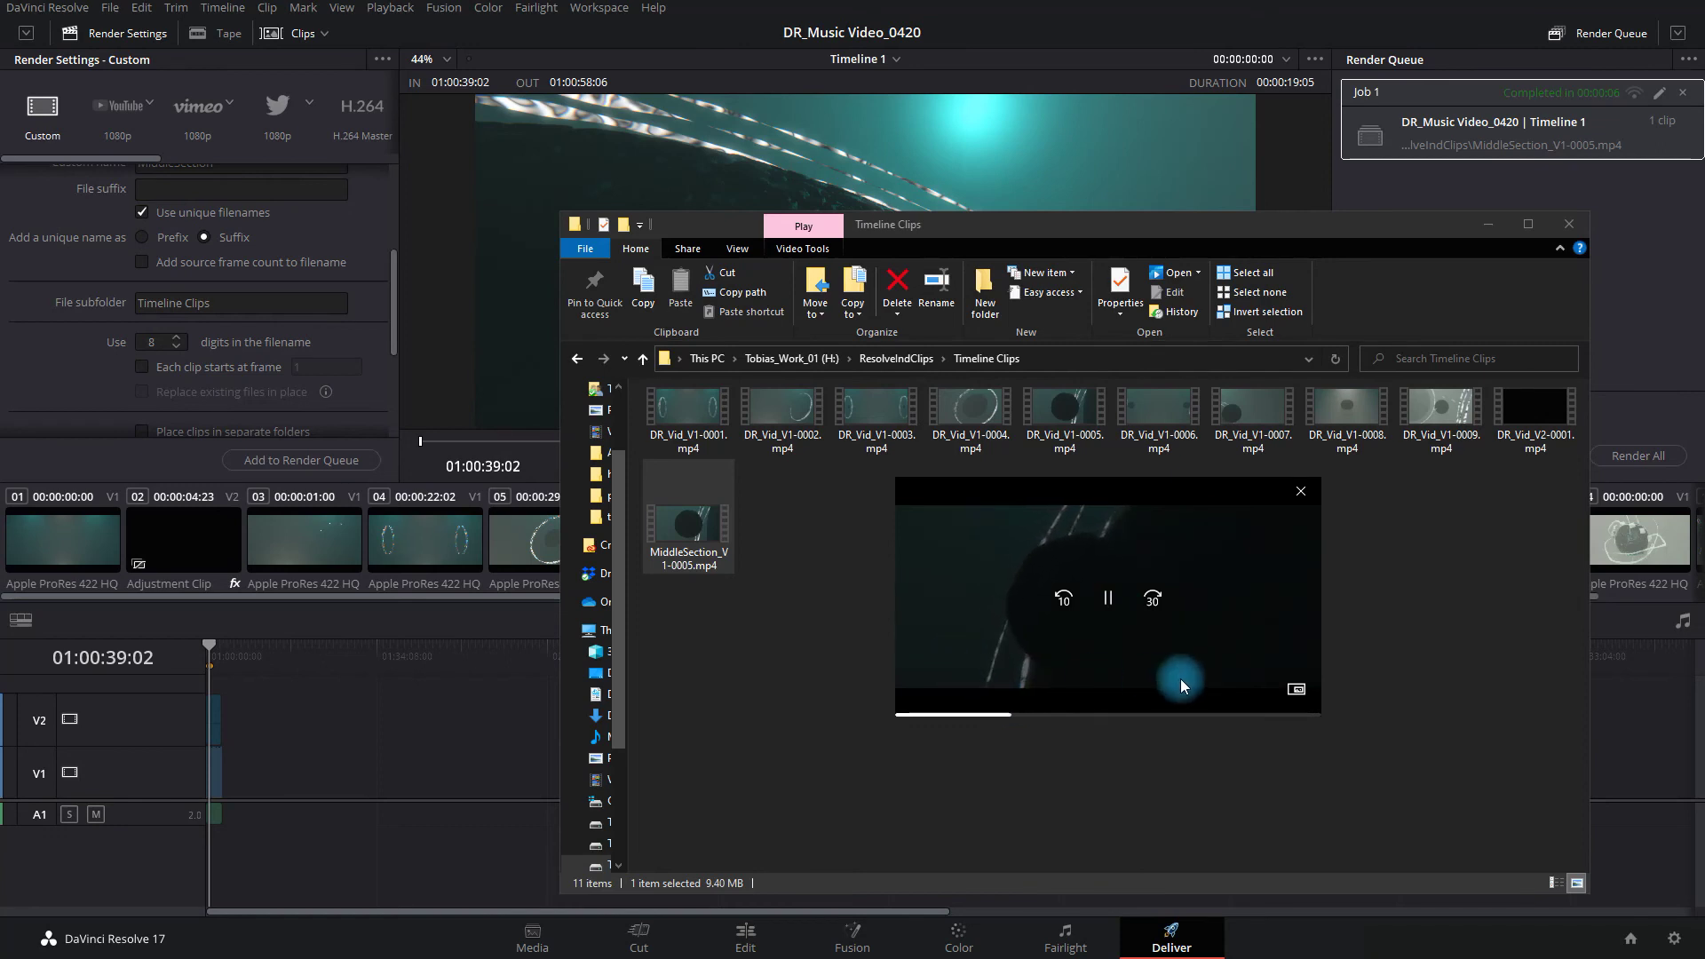
left_click(1301, 491)
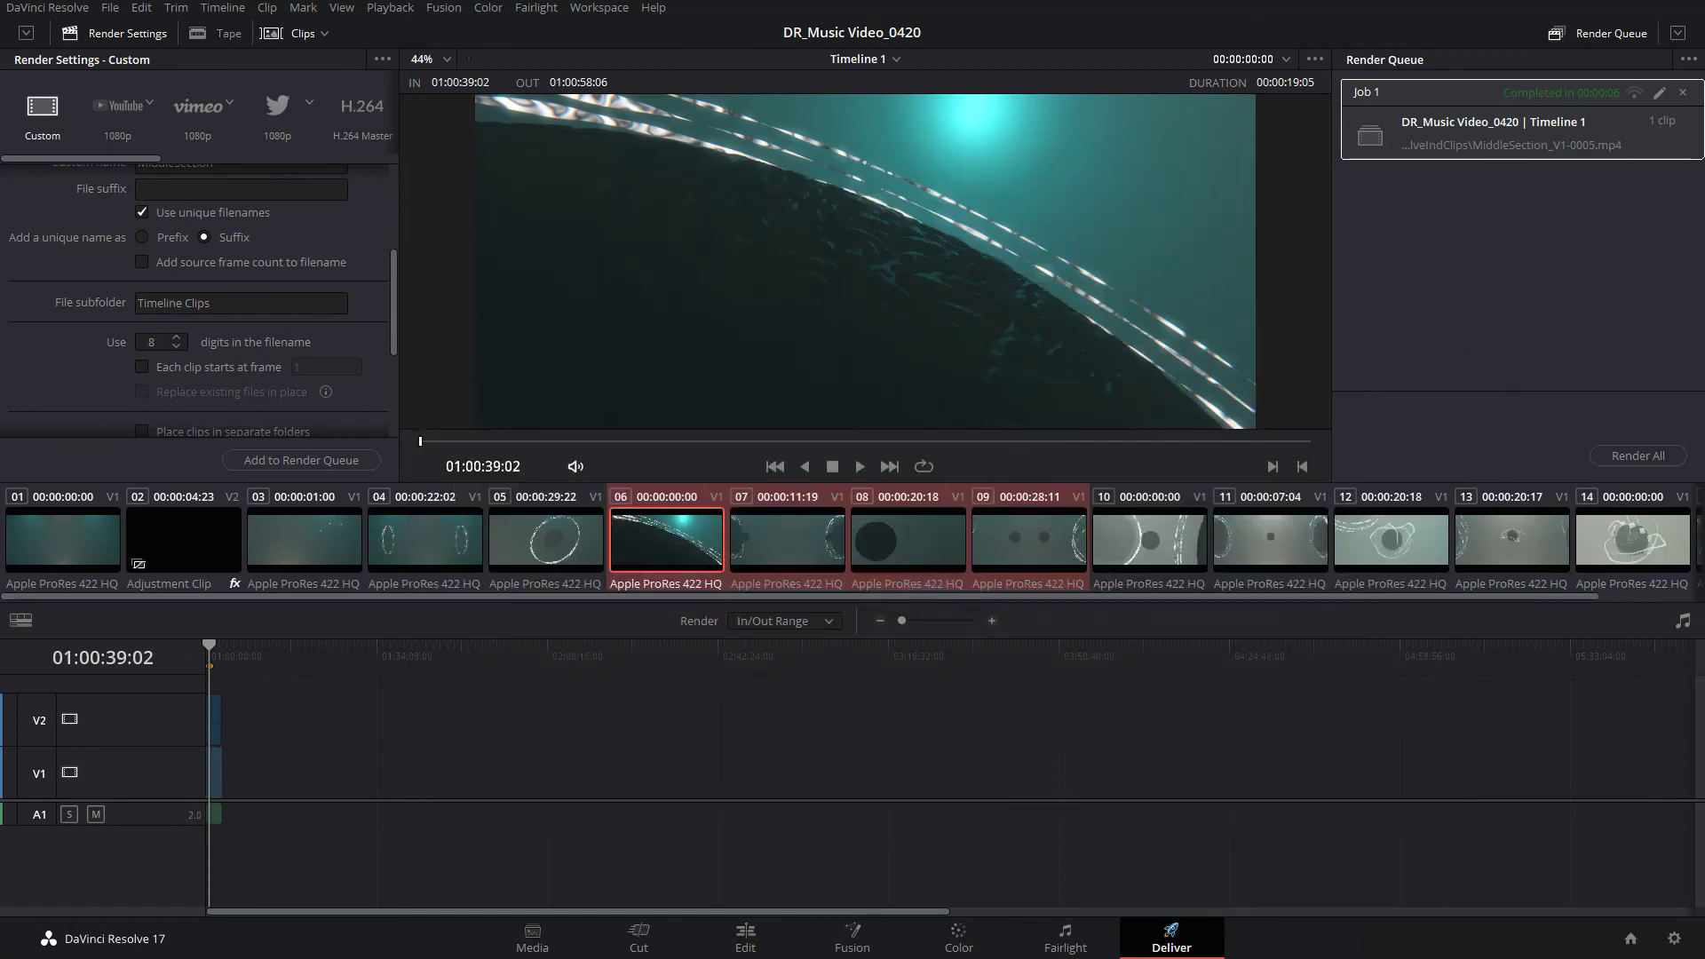
Step: Step through the timeline clips in the viewer, ending on clip 03
left_click(813, 549)
left_click(656, 544)
left_click(549, 543)
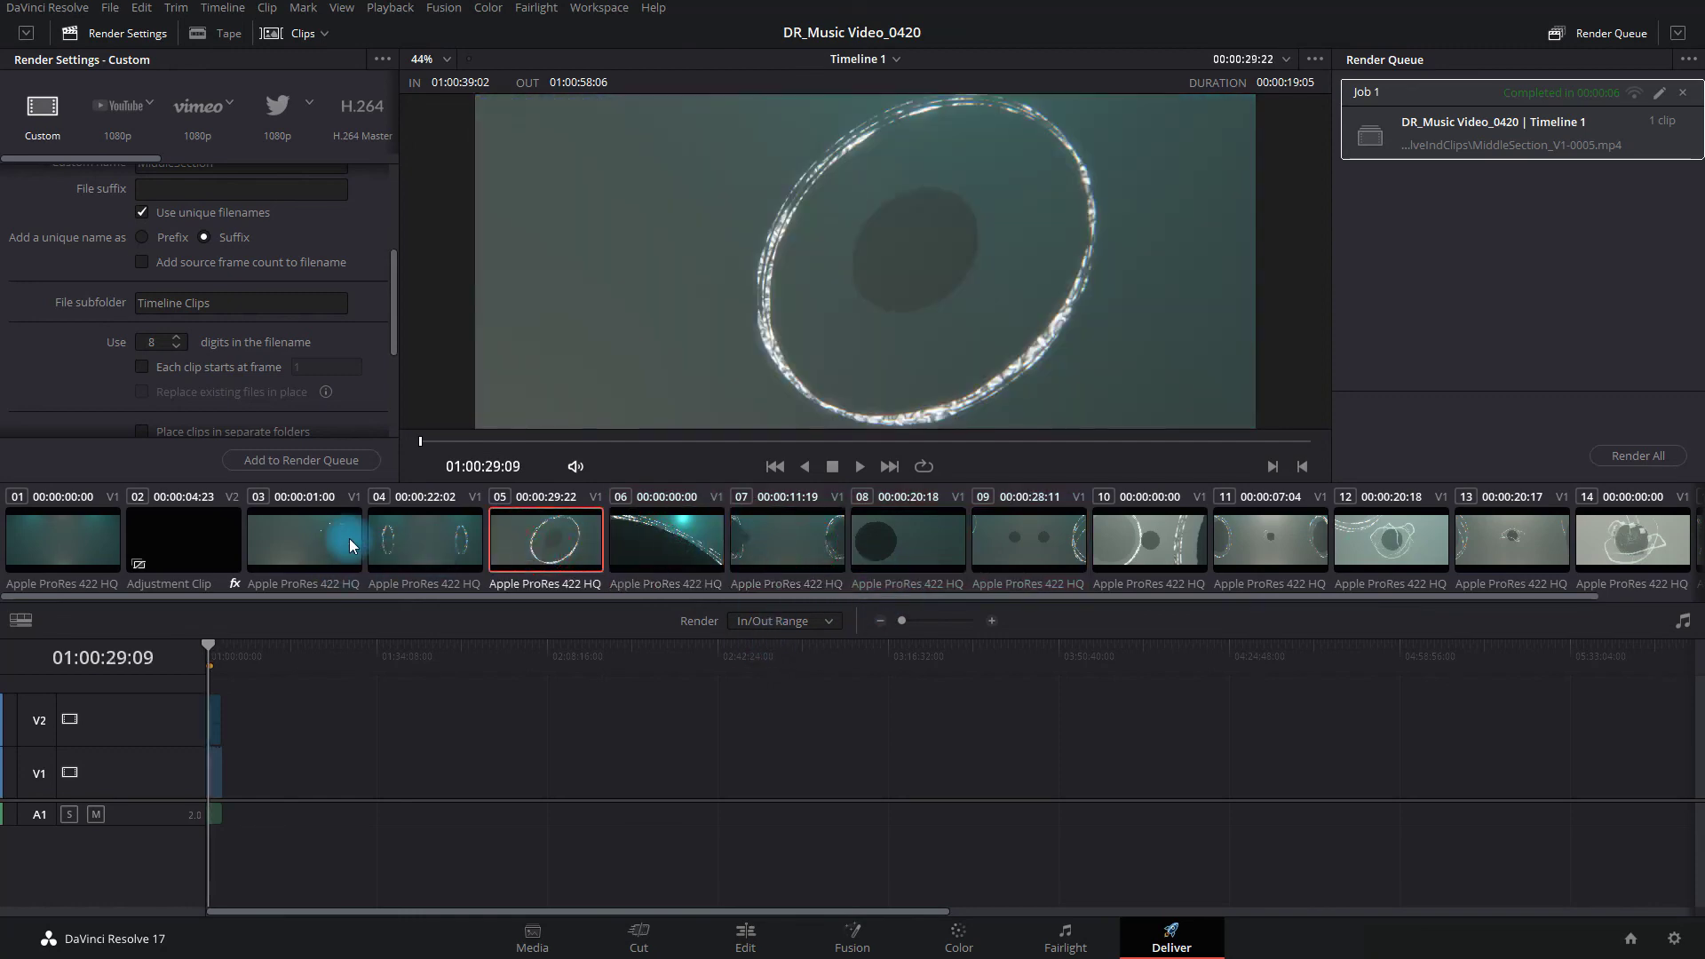
left_click(349, 538)
left_click(416, 541)
left_click(546, 543)
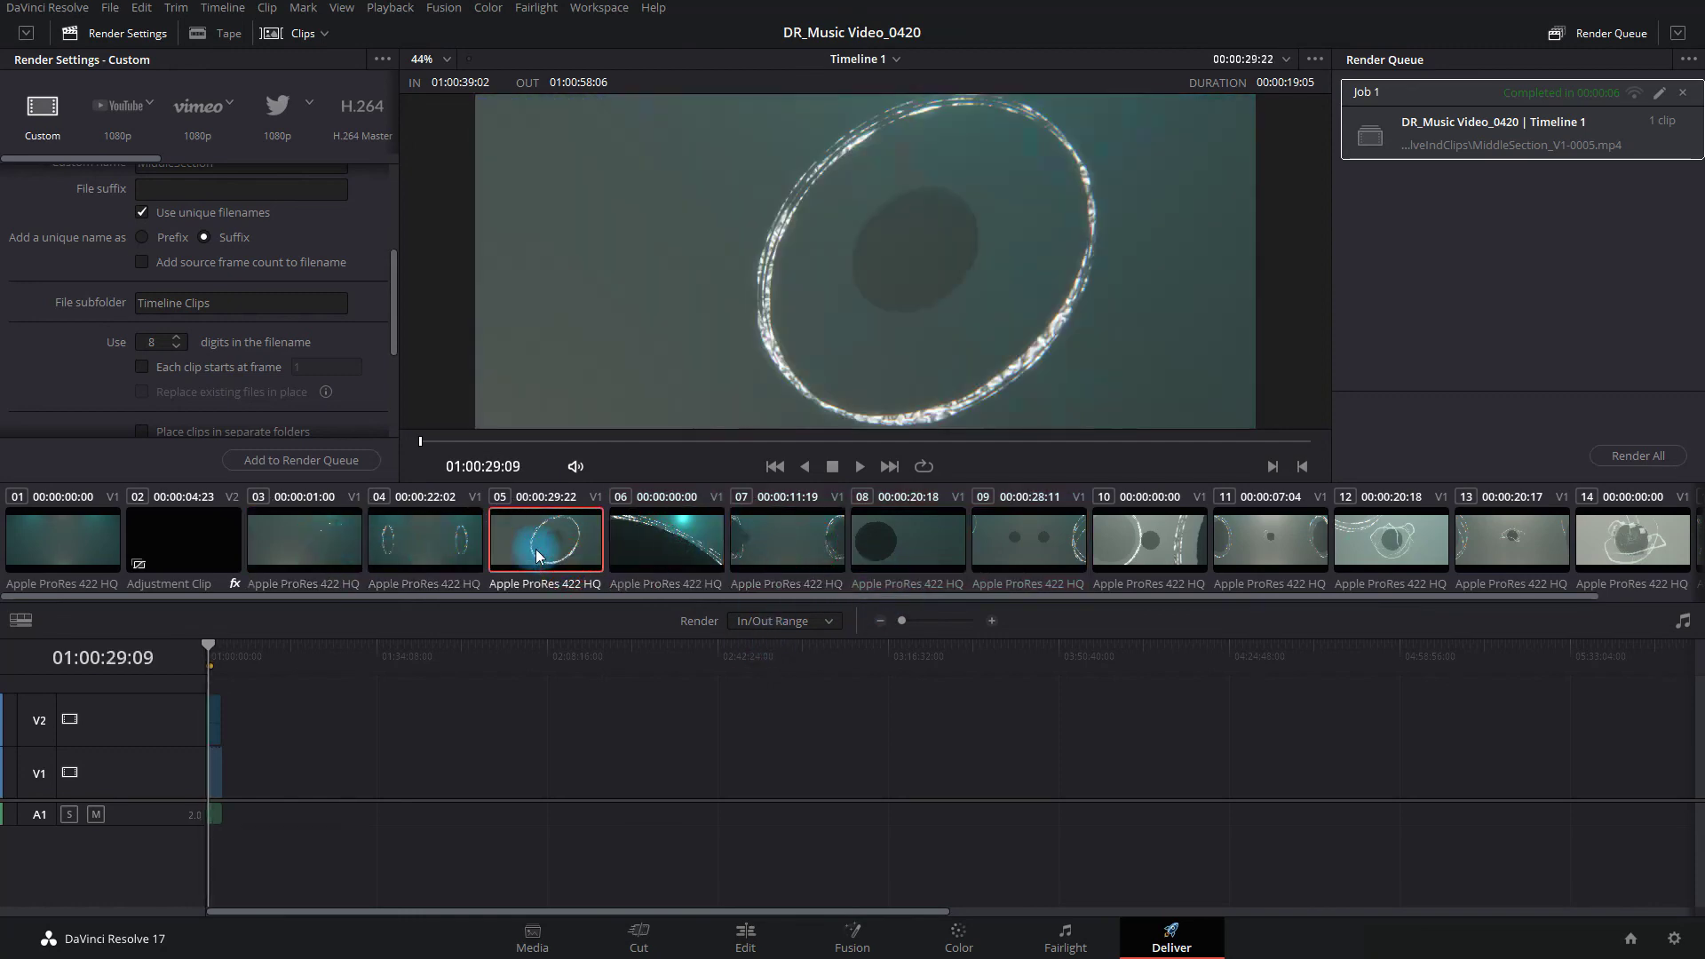
left_click(331, 549)
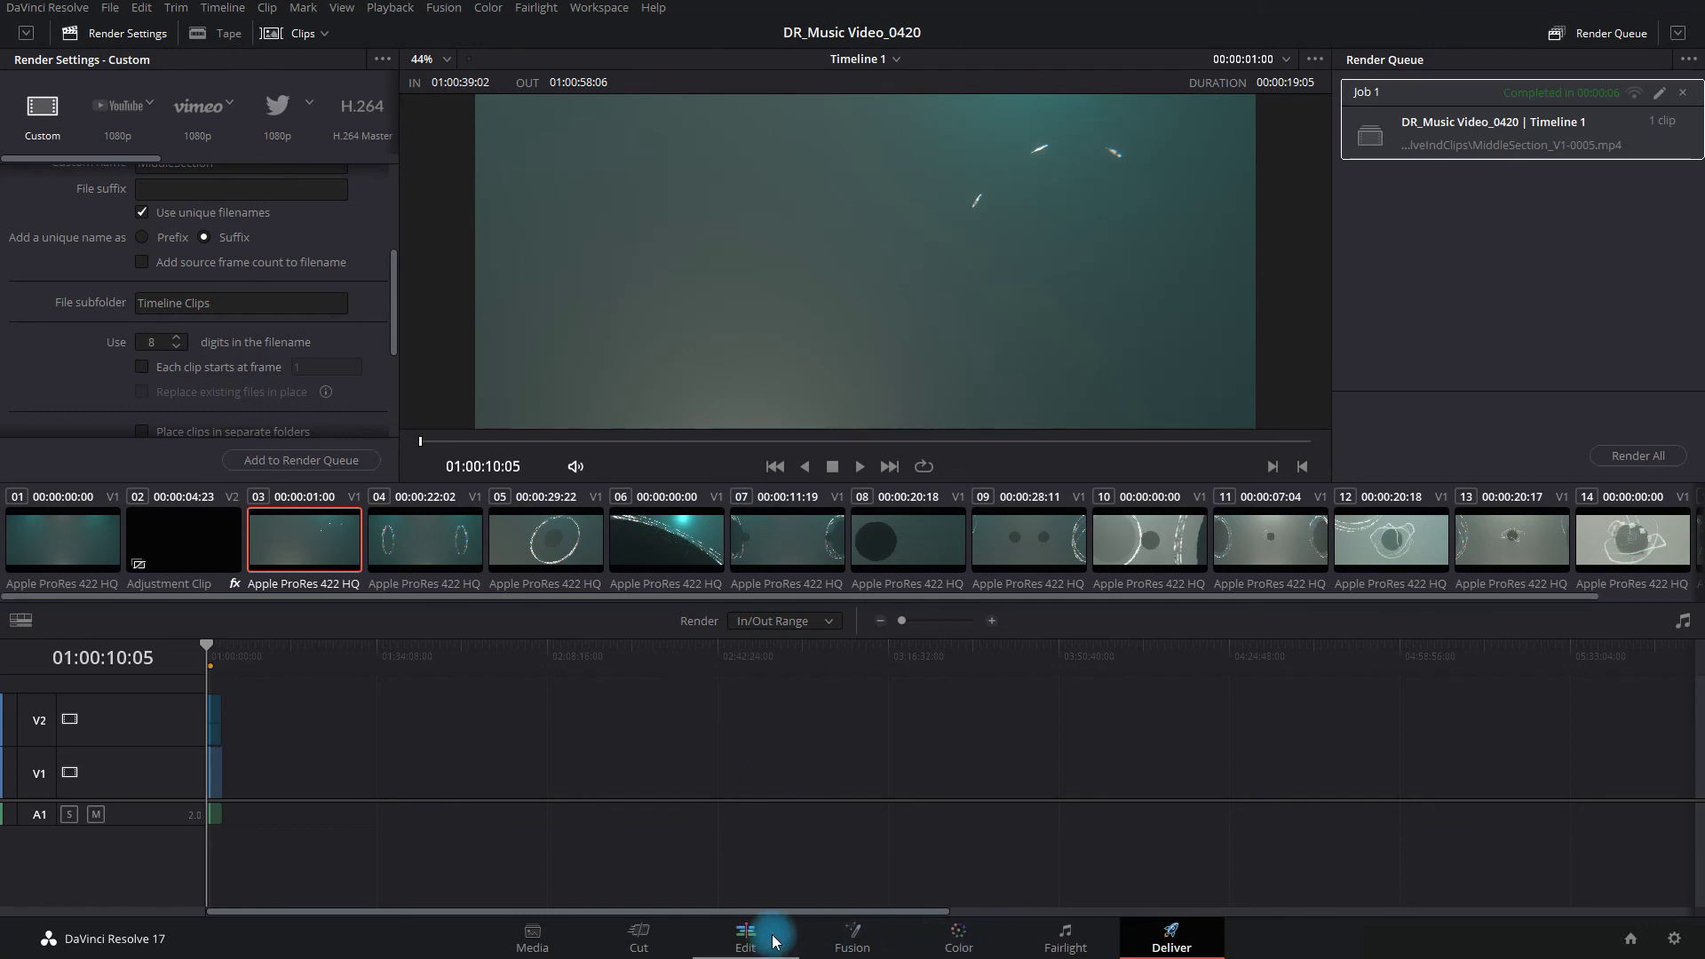
Step: On the Edit page, mark In at 01:00:00:00 and Out at 01:03:15:10, then return to Deliver
left_click(746, 939)
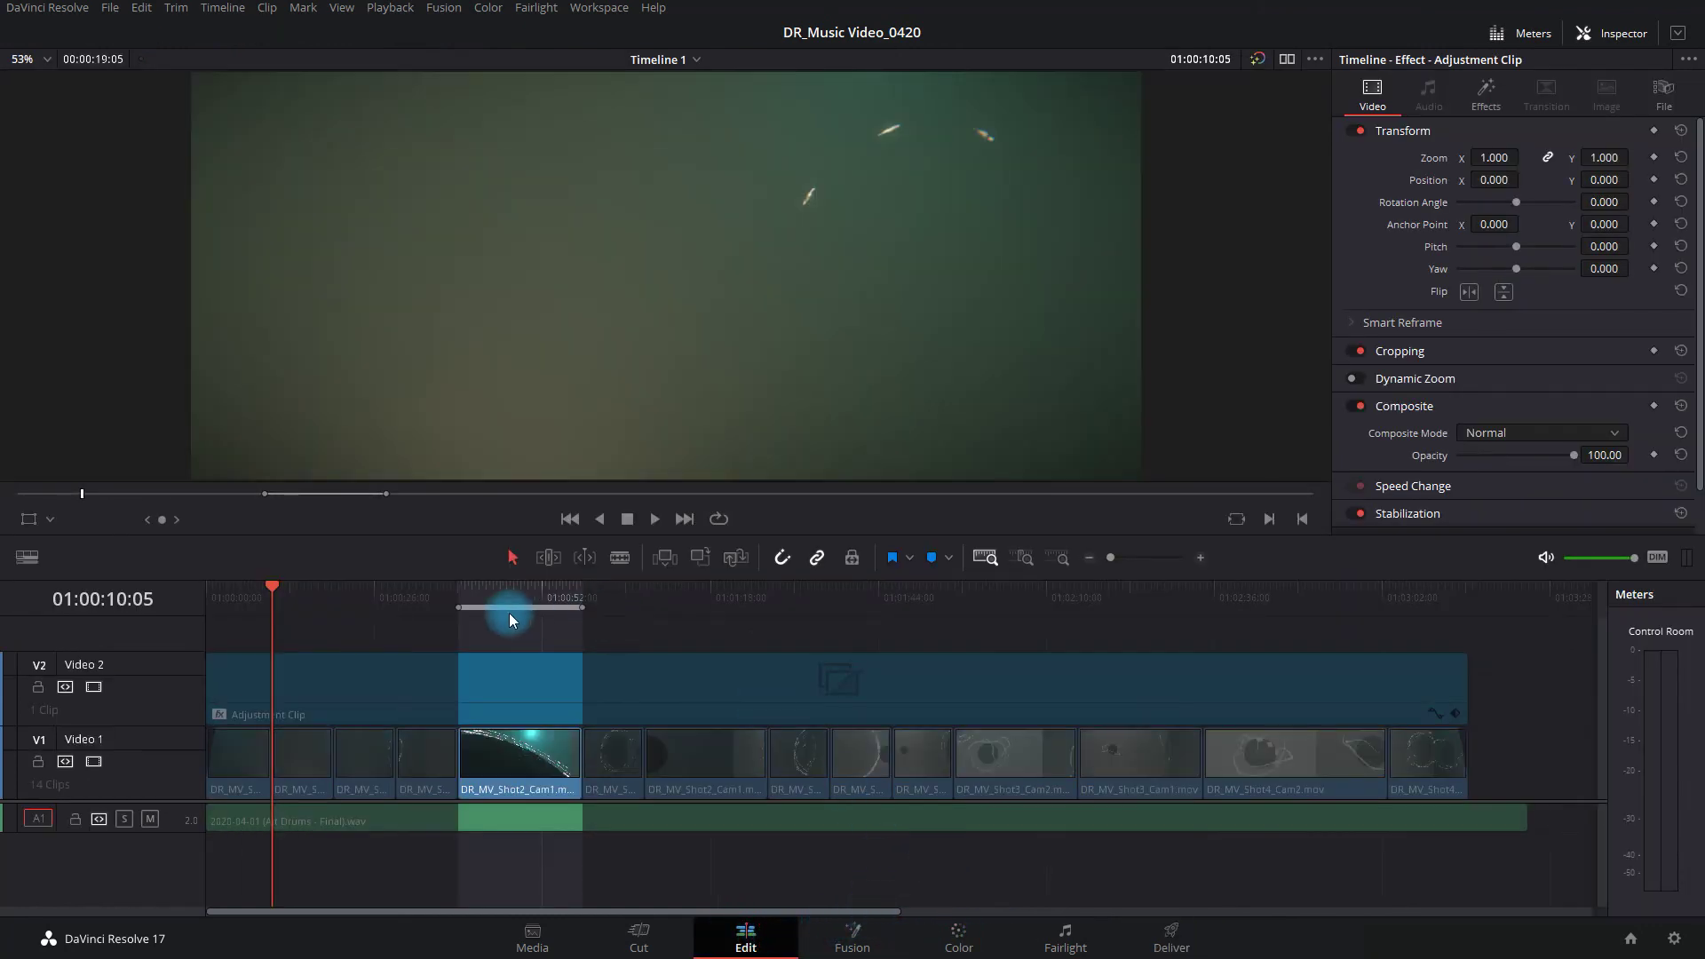
key("Home")
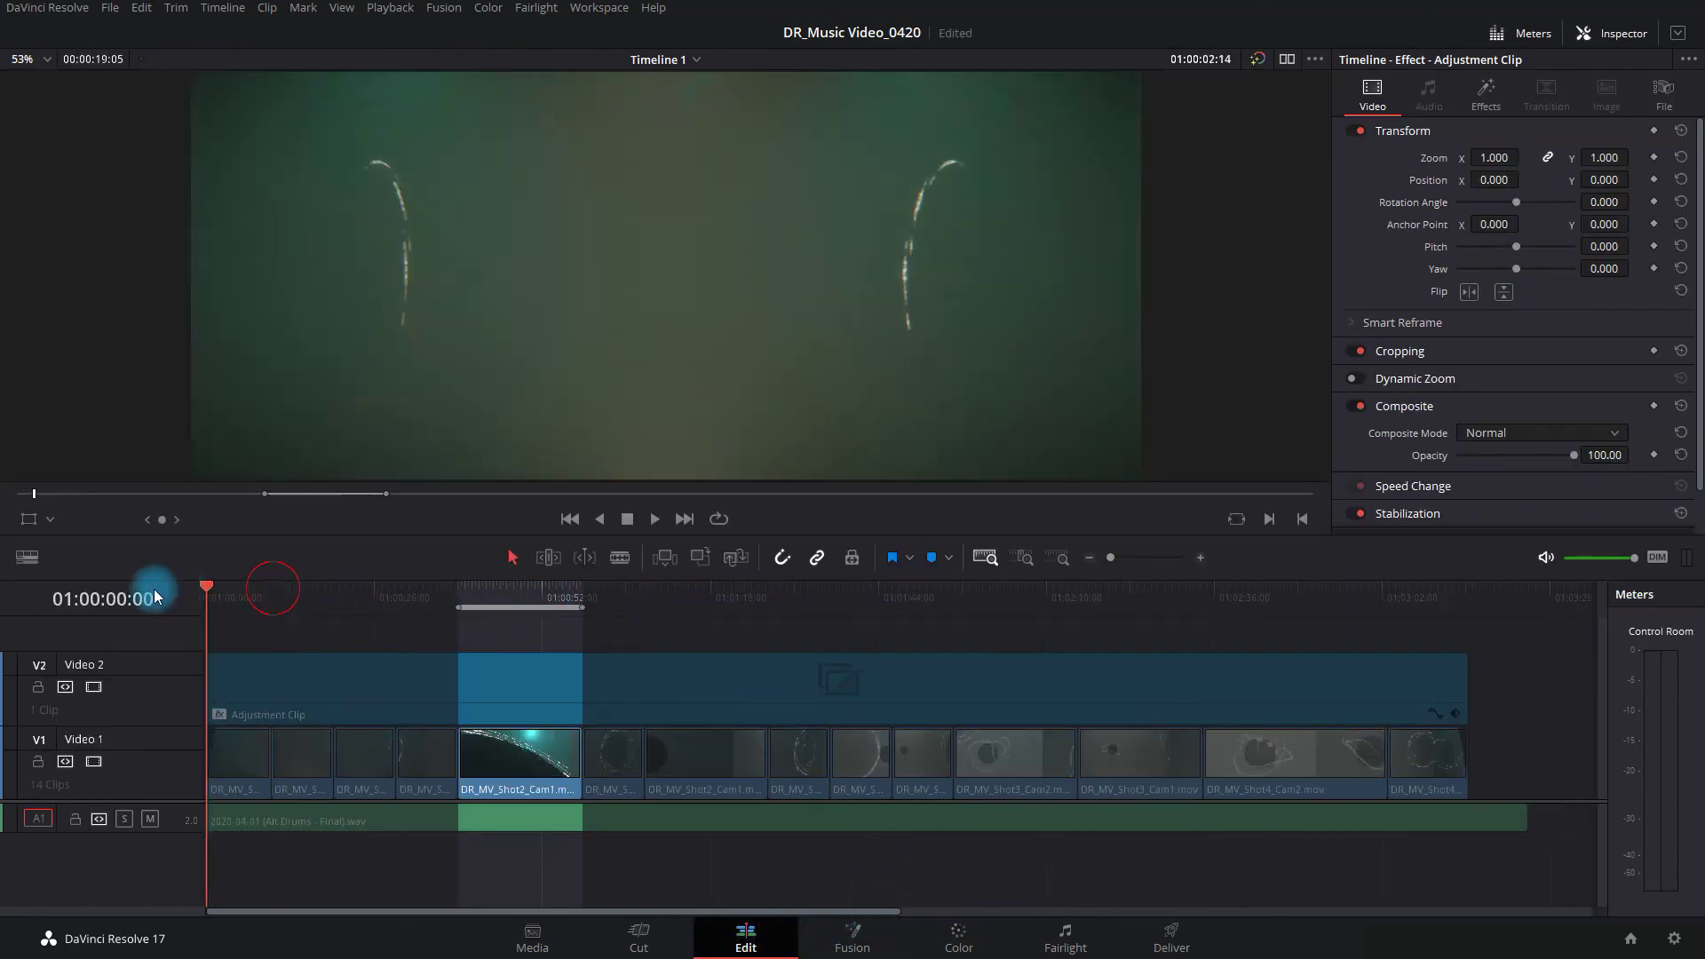
left_click(130, 600)
key("i")
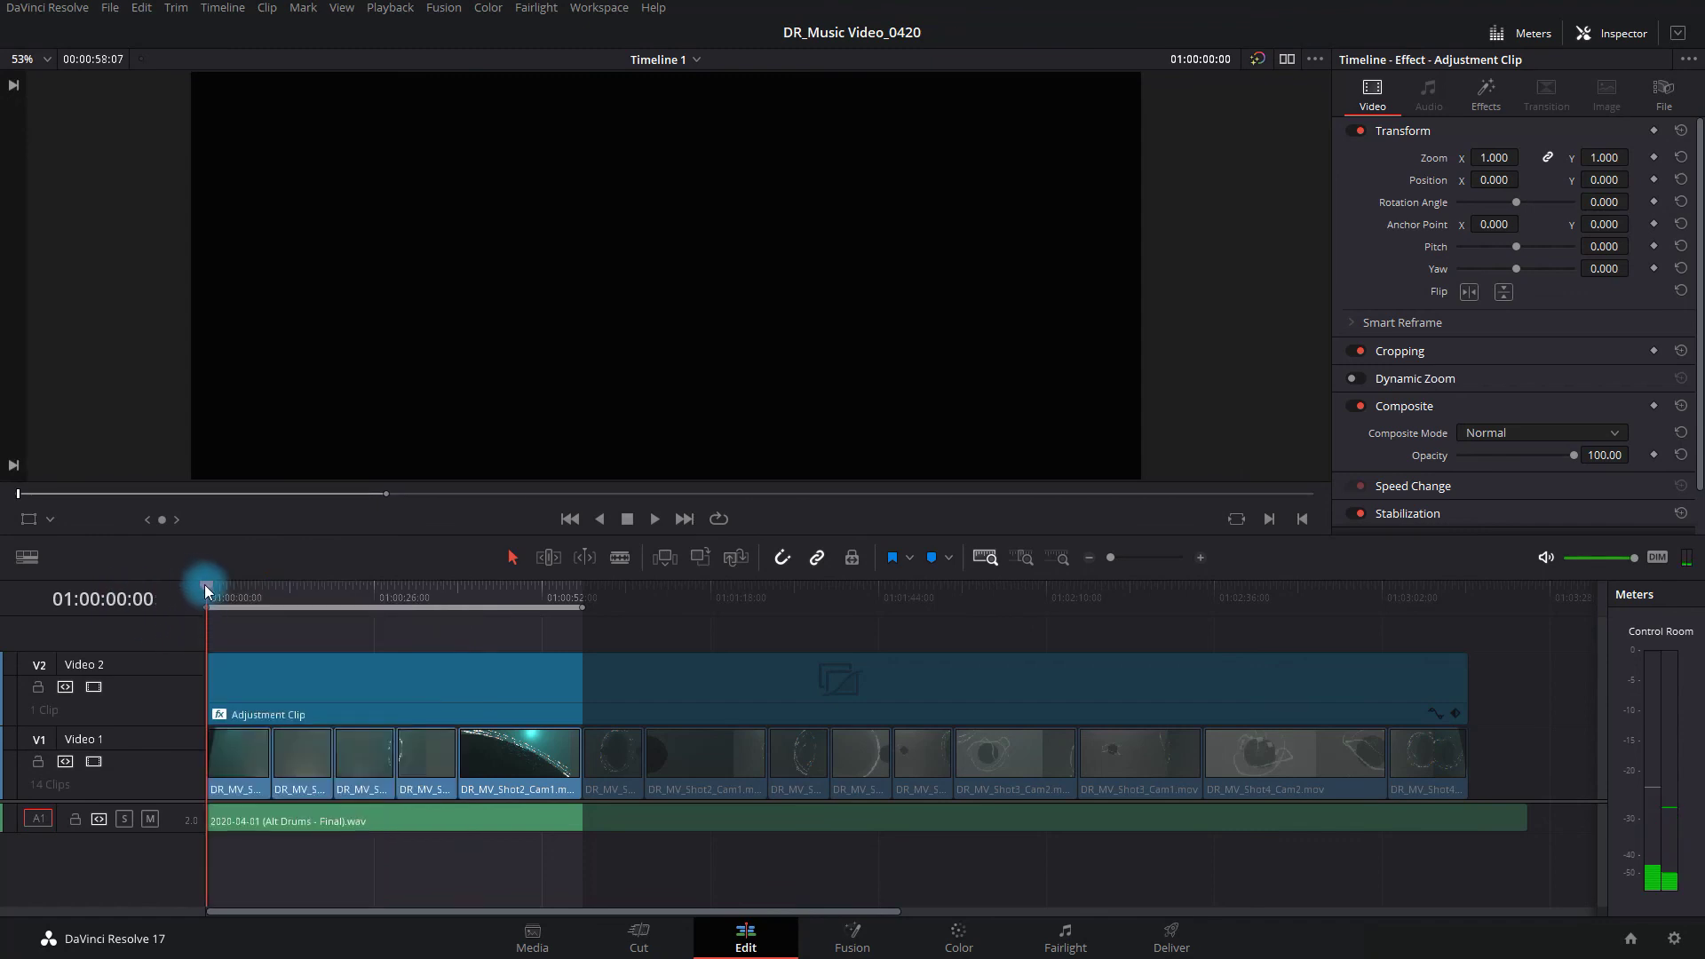
left_click_drag(204, 585, 1463, 589)
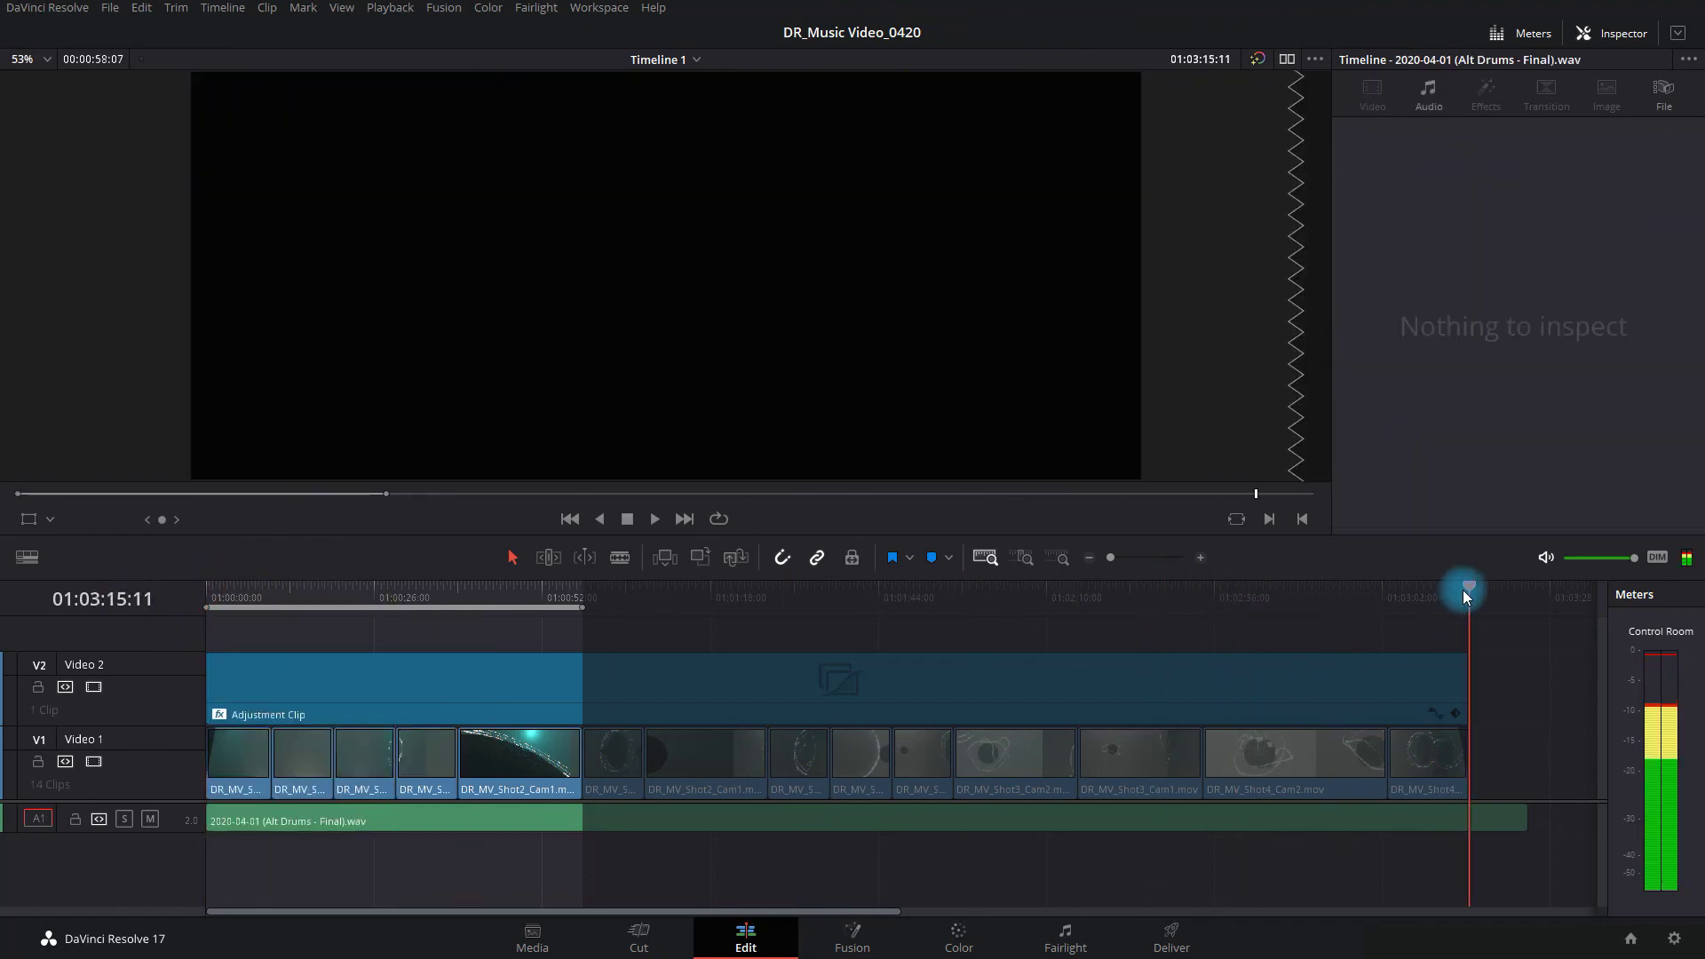
key("o")
left_click(1172, 936)
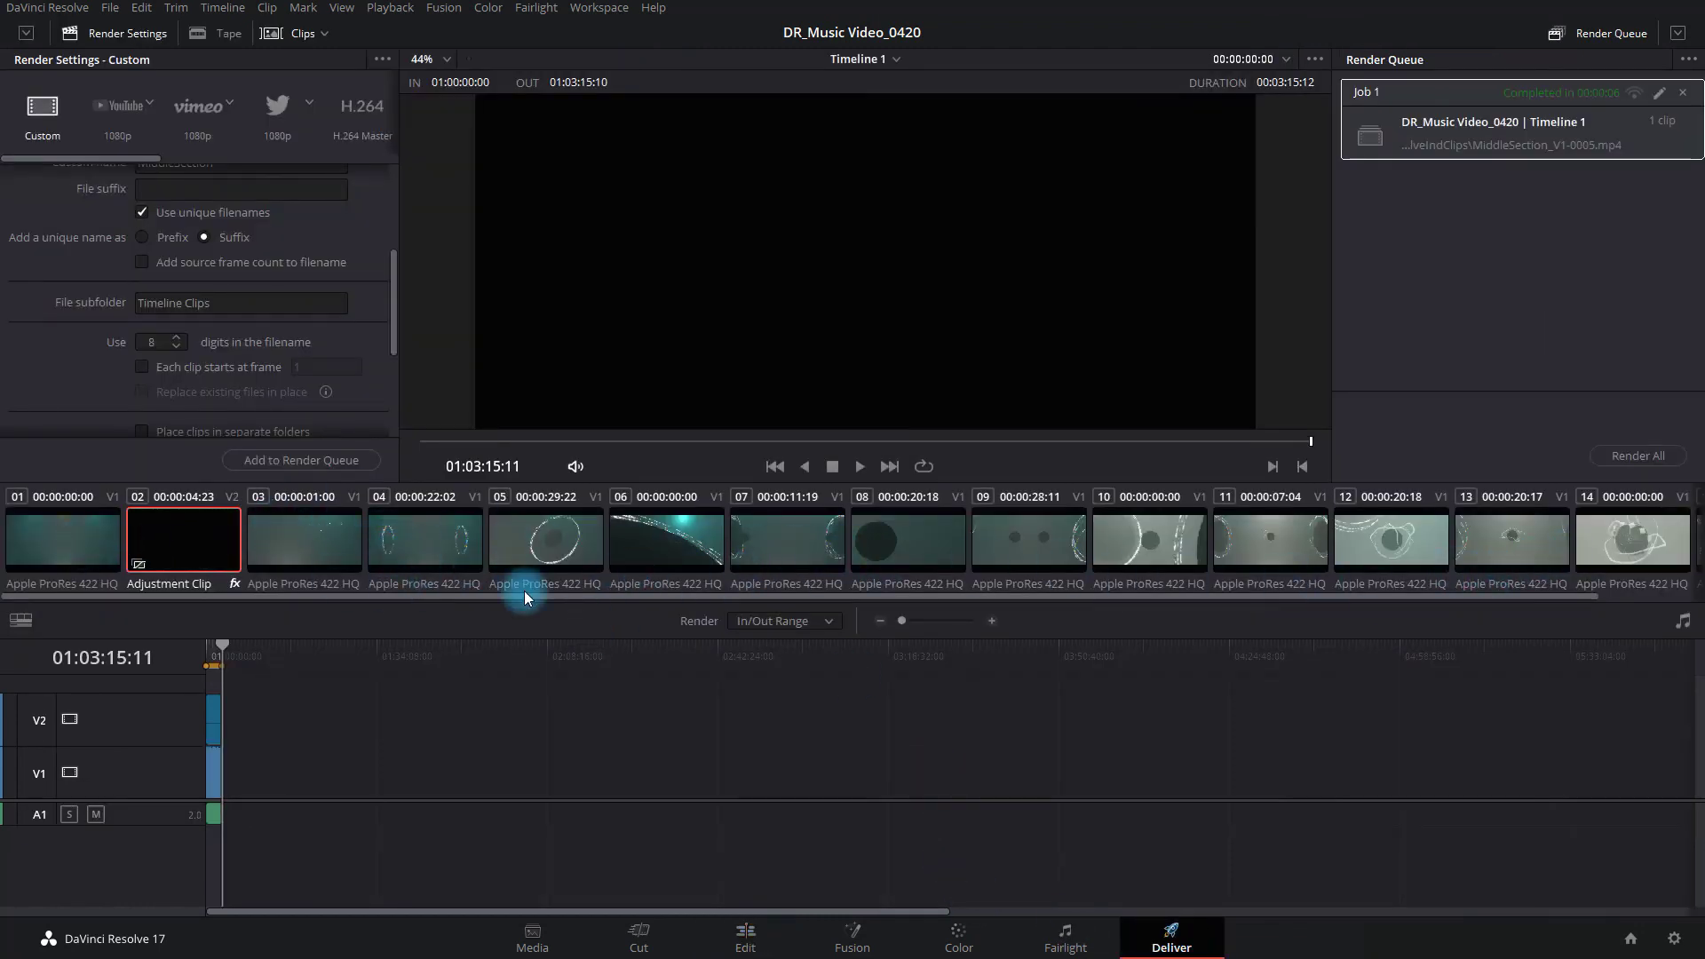
Step: Use Render This Clip on clip 12 to set the range 01:01:55:18–01:02:14:23
left_click(1390, 550)
left_click(1639, 549, "shift")
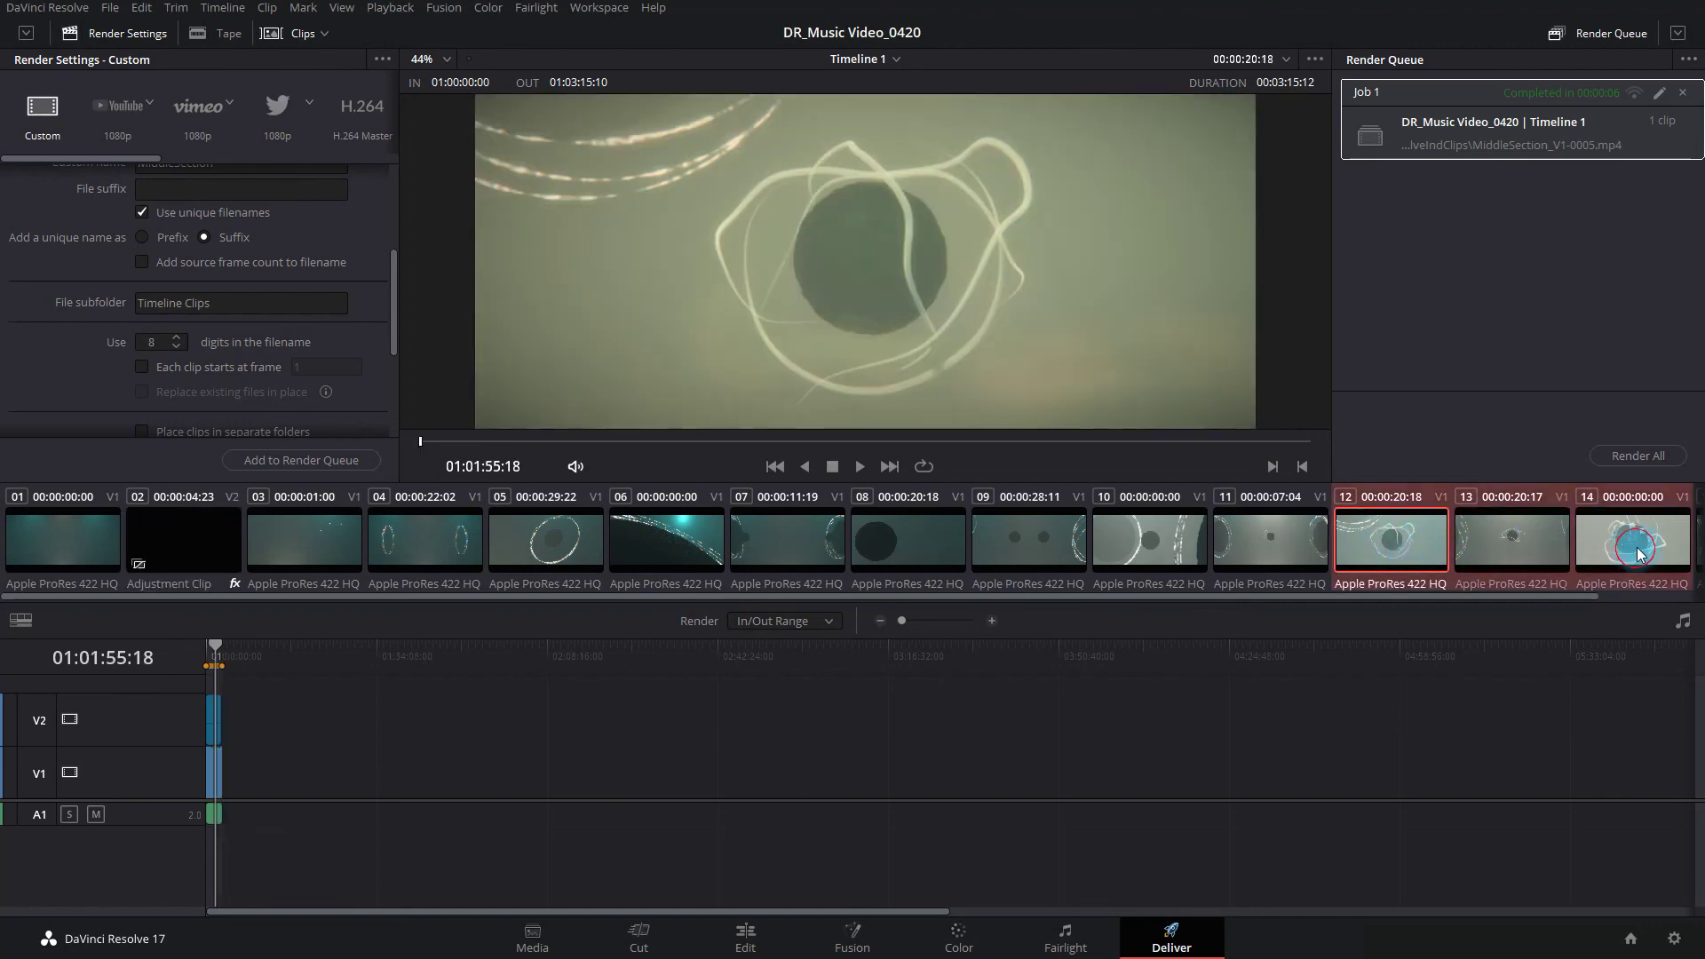
right_click(1401, 549)
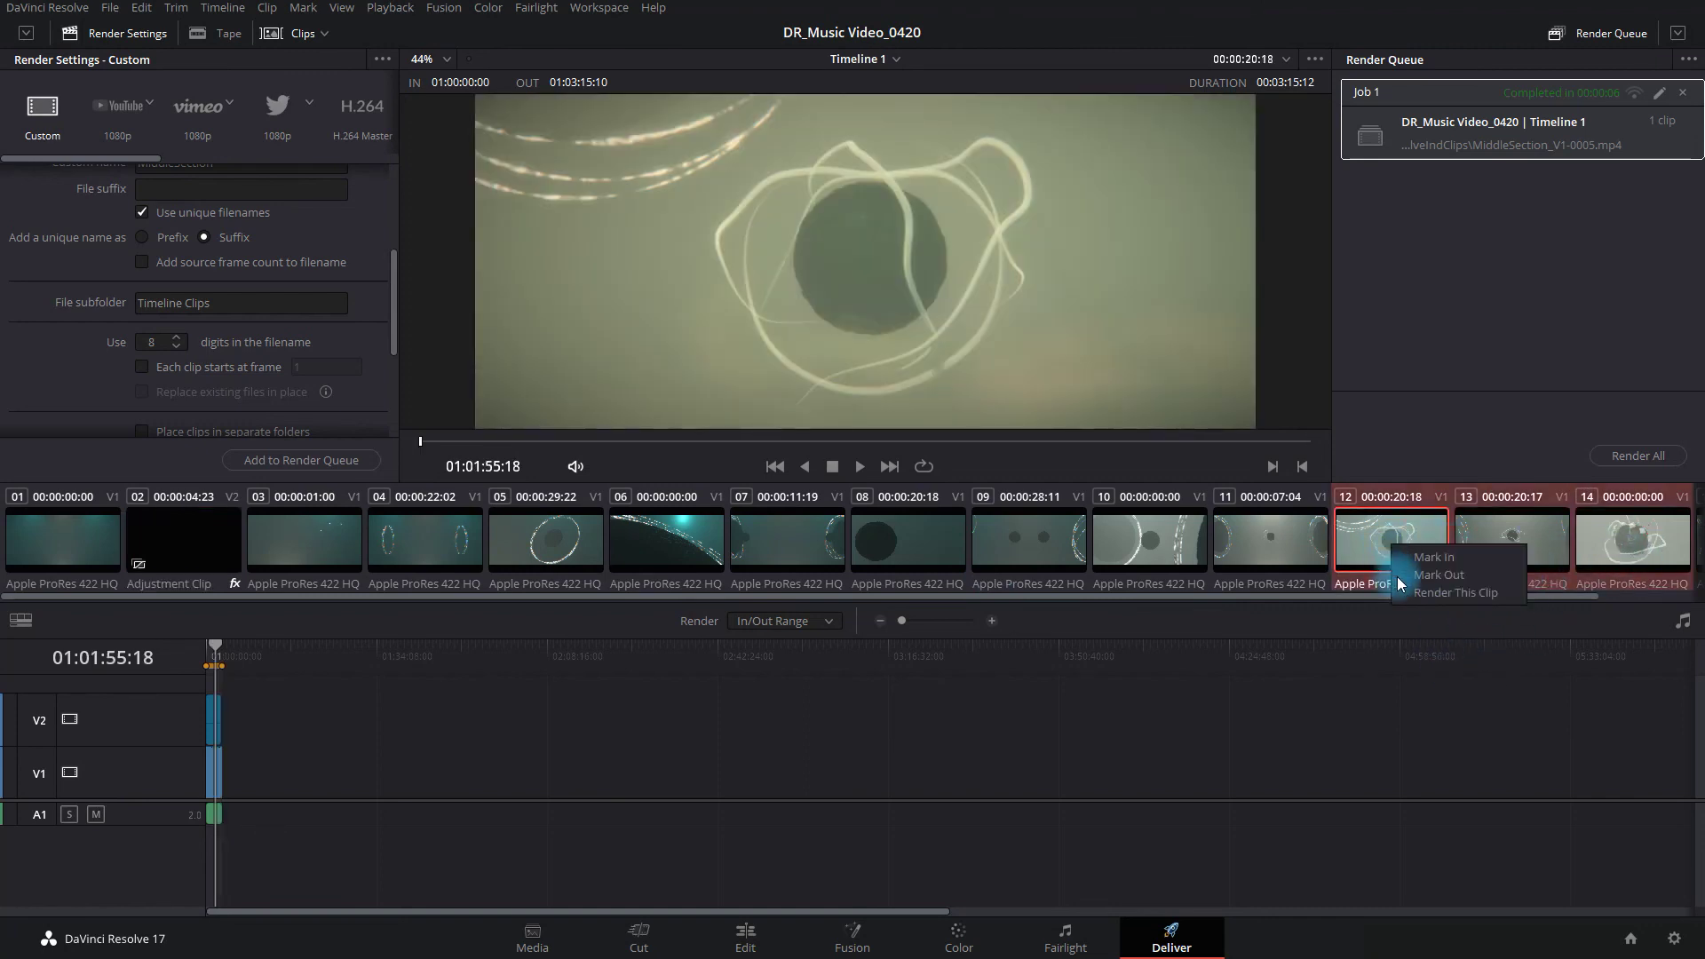
left_click(1451, 593)
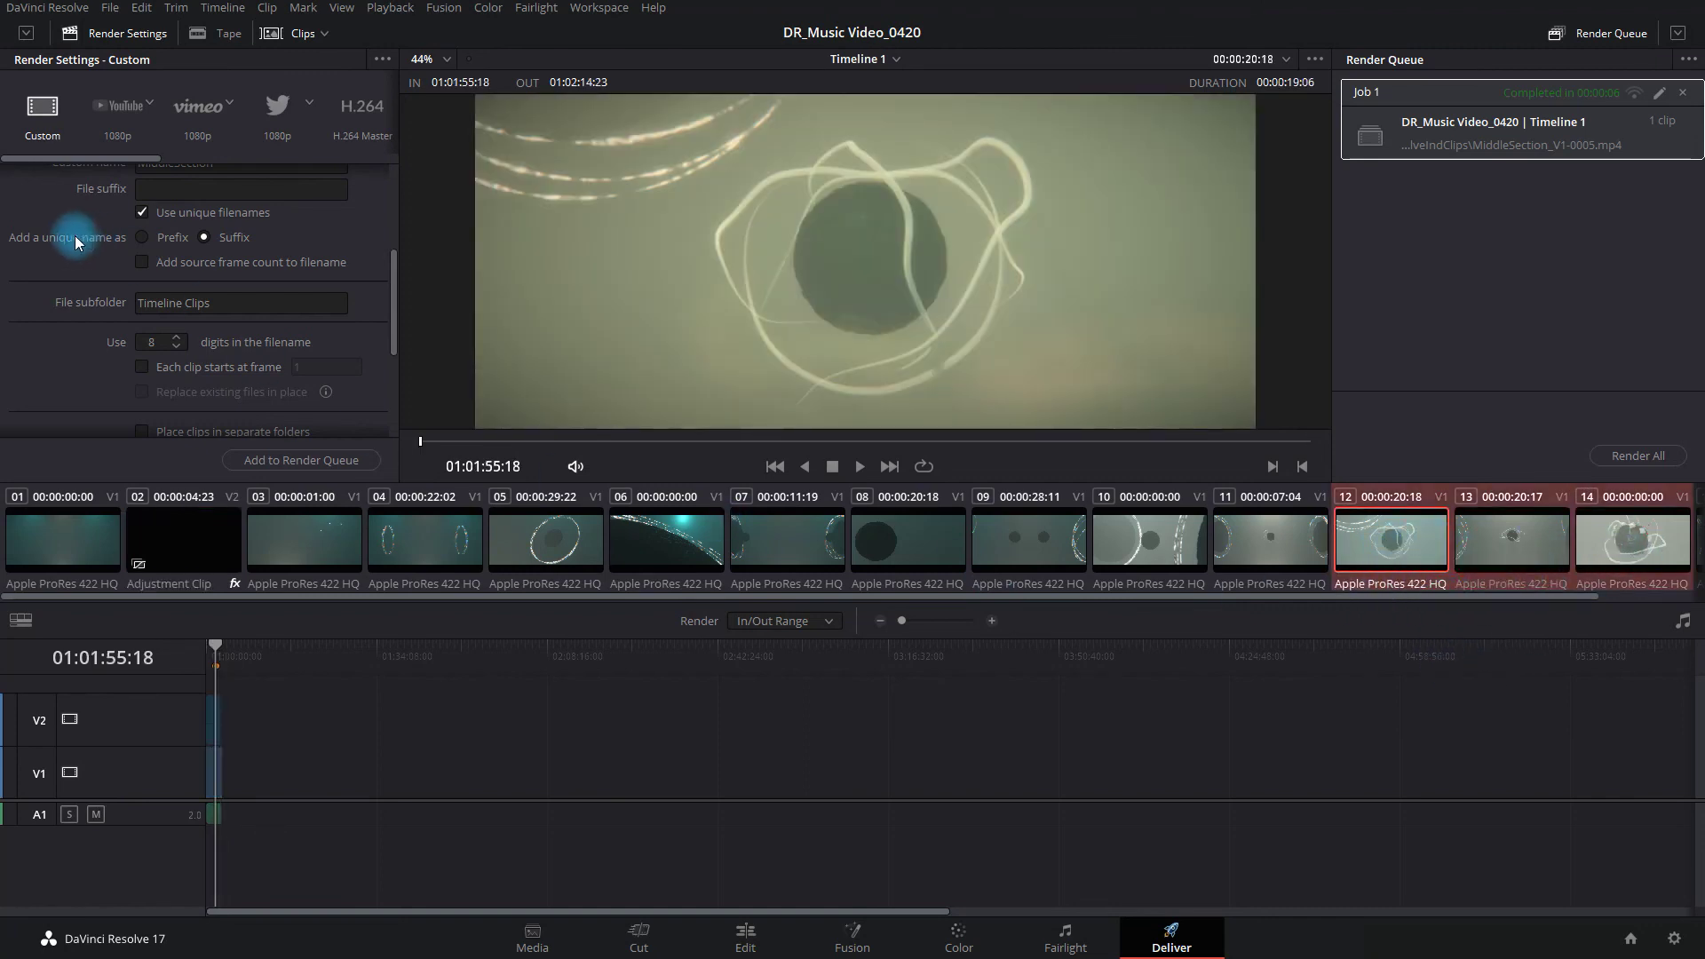
Step: Change the custom output name from MiddleSection to End Section and deselect Job 1 in the queue
scroll(71, 312, "up", 2)
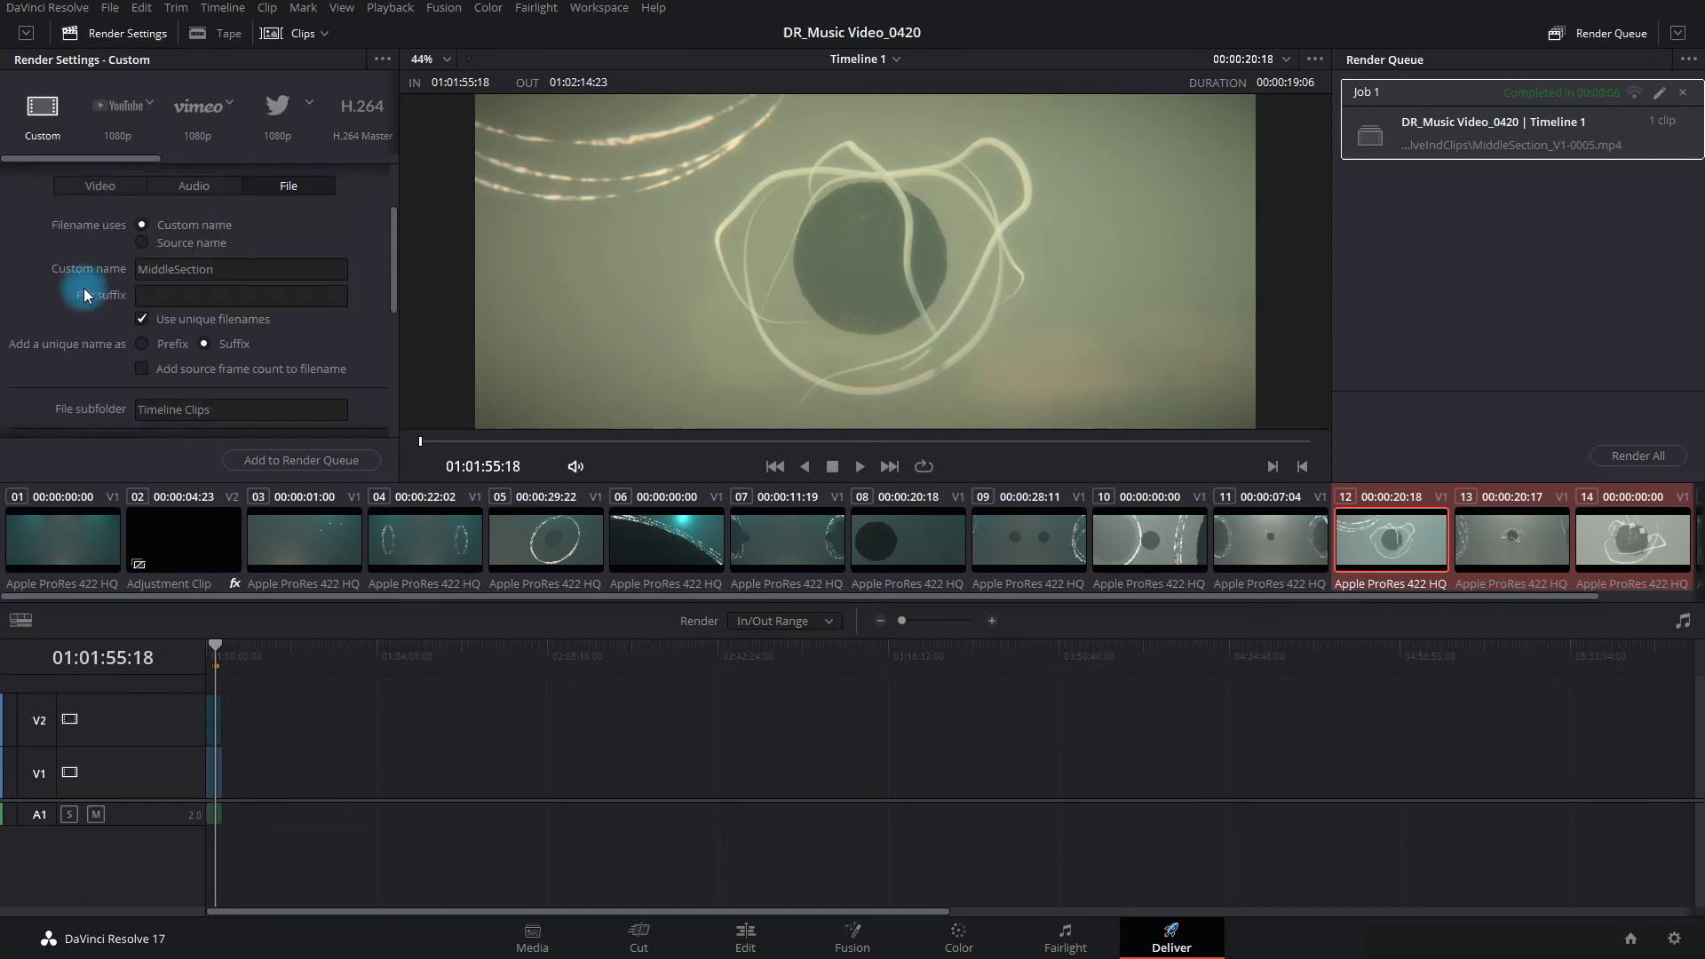
scroll(108, 319, "down", 1)
scroll(109, 320, "up", 1)
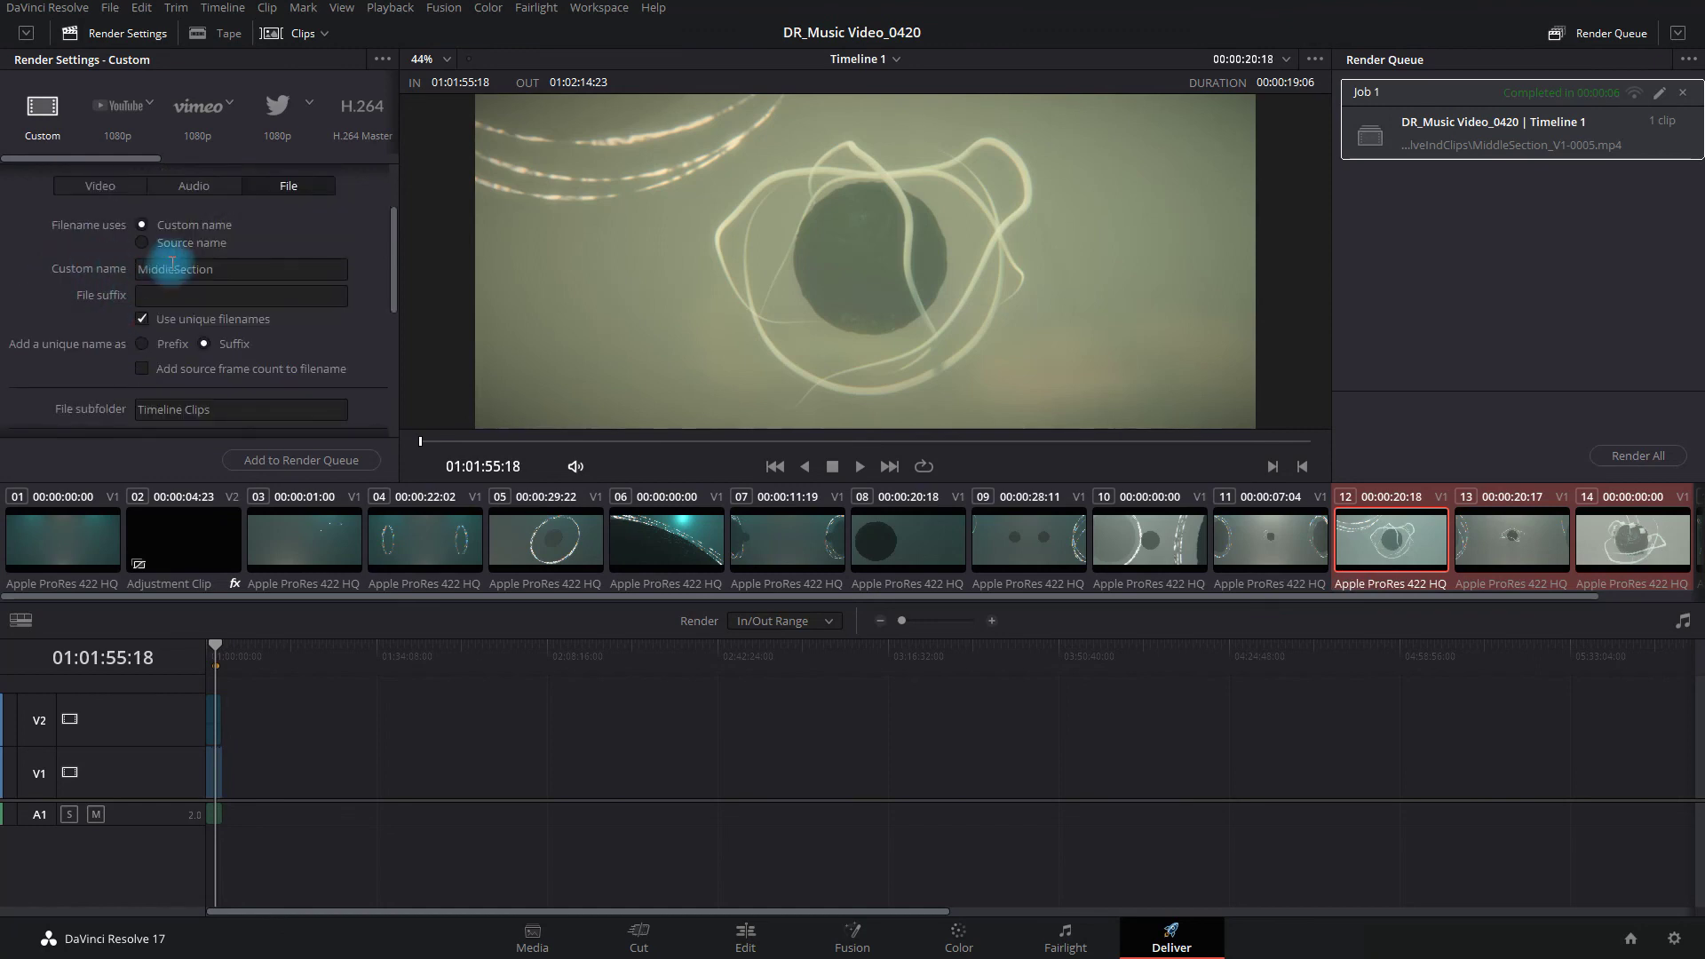
double_click(228, 269)
type("End Se")
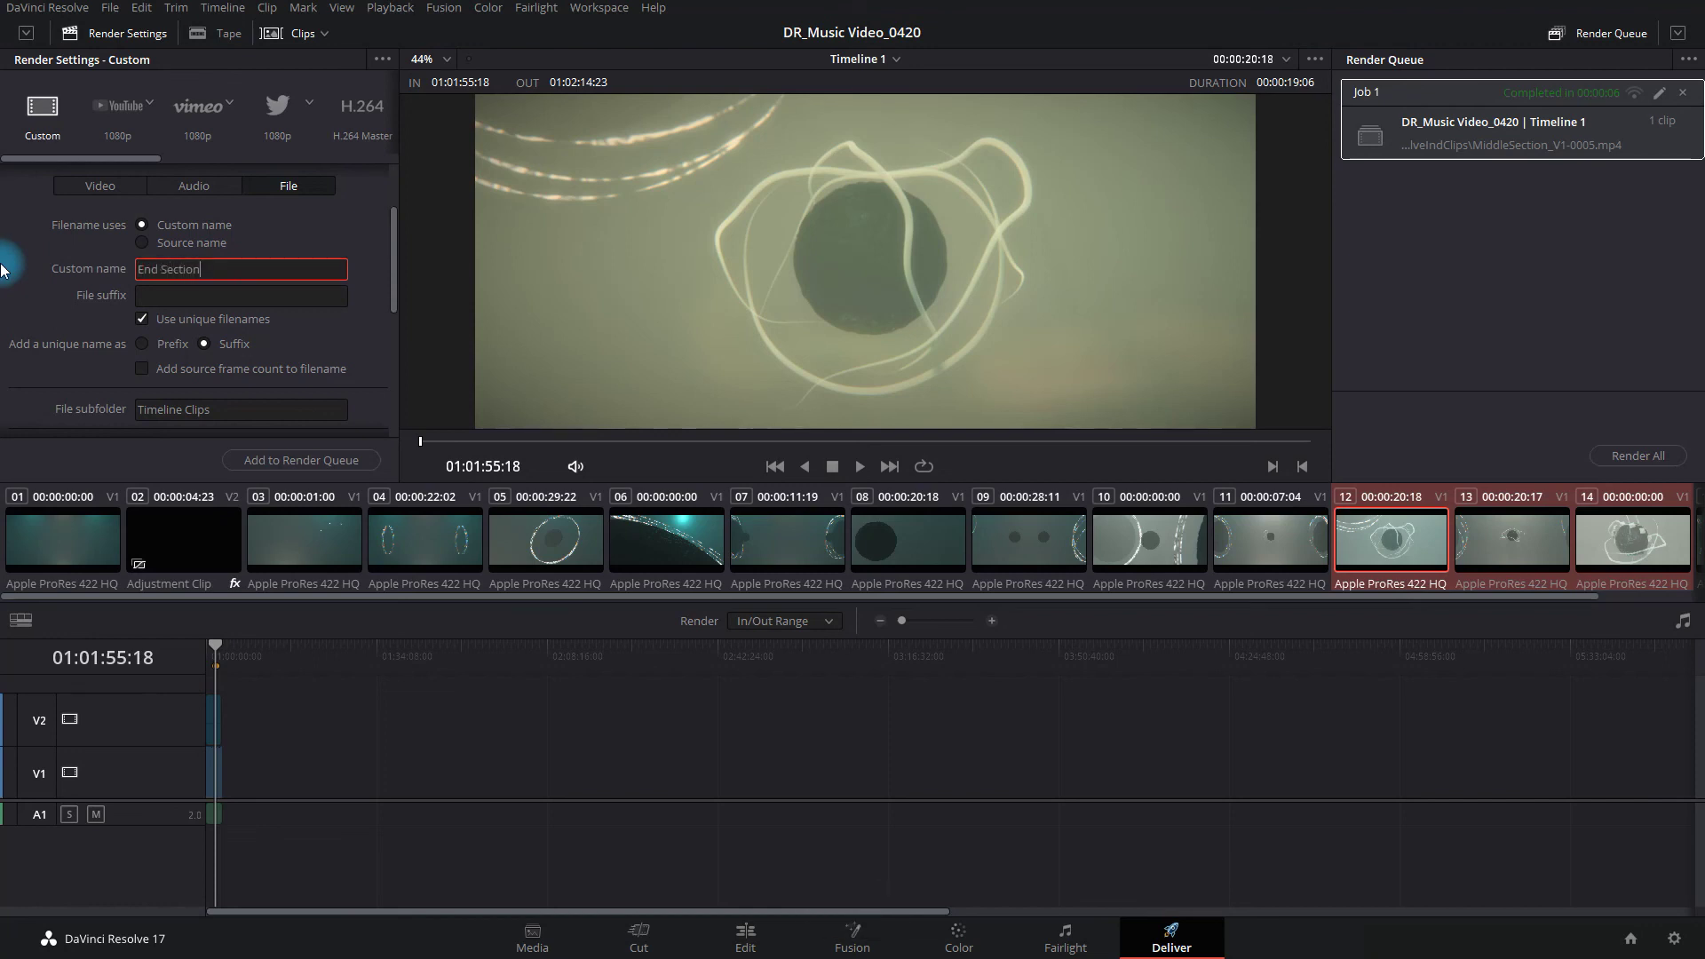
key("Return")
scroll(131, 354, "down", 2)
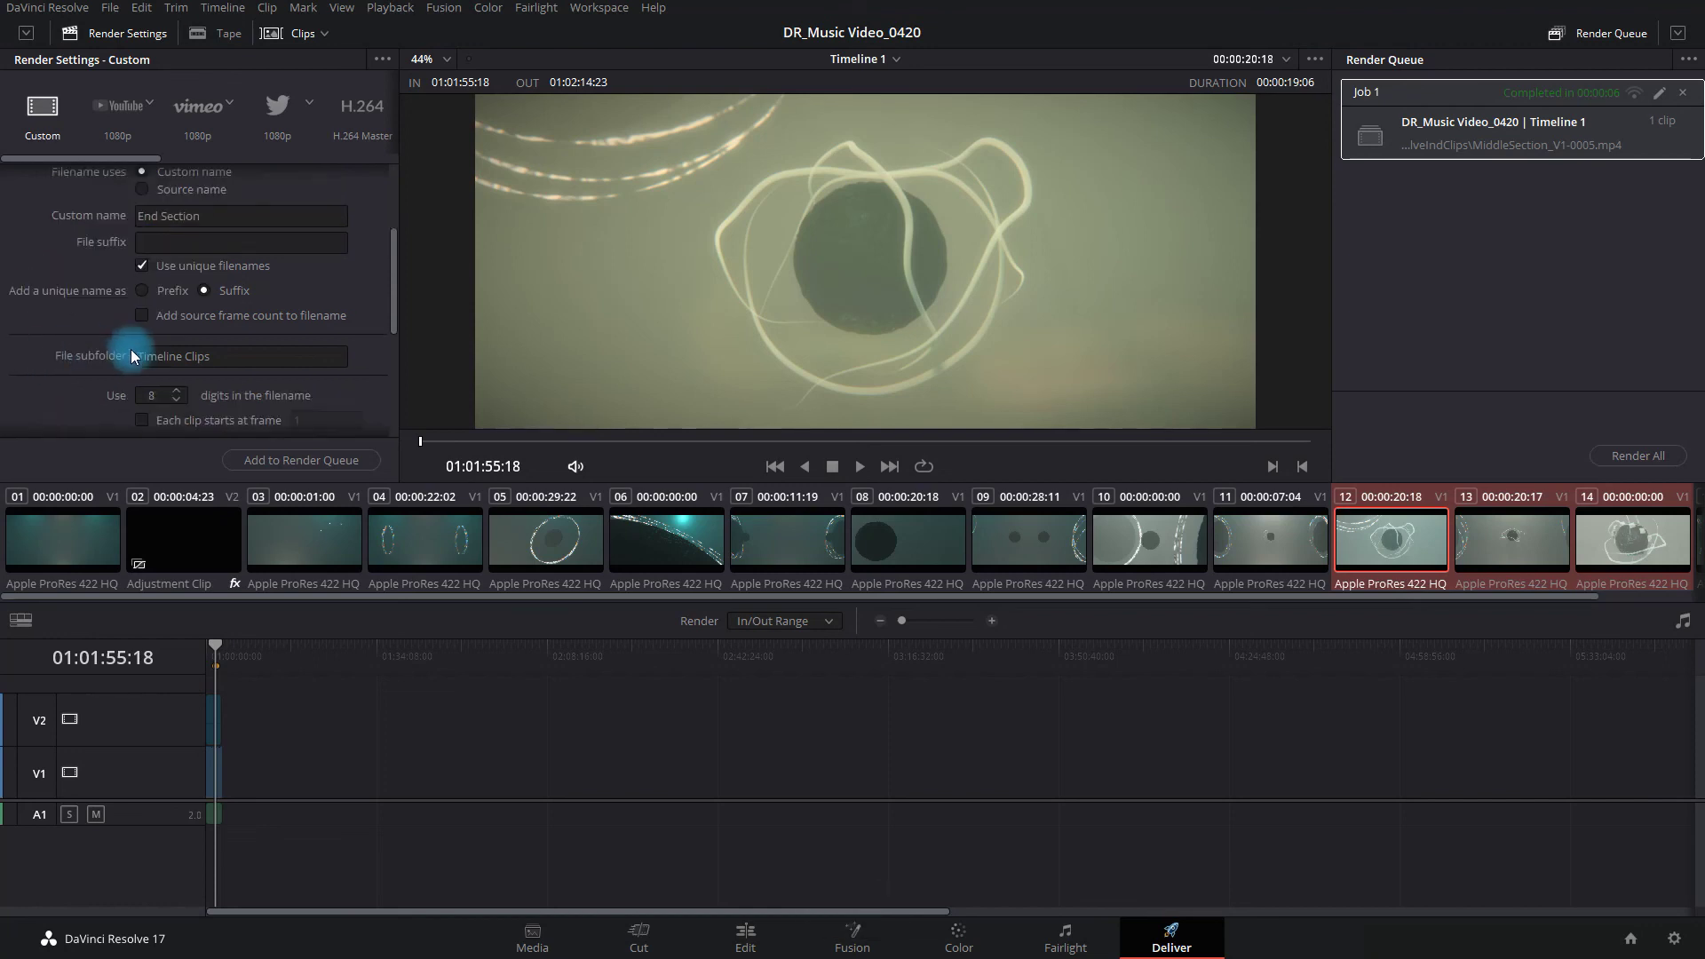
scroll(57, 385, "down", 1)
scroll(160, 409, "up", 4)
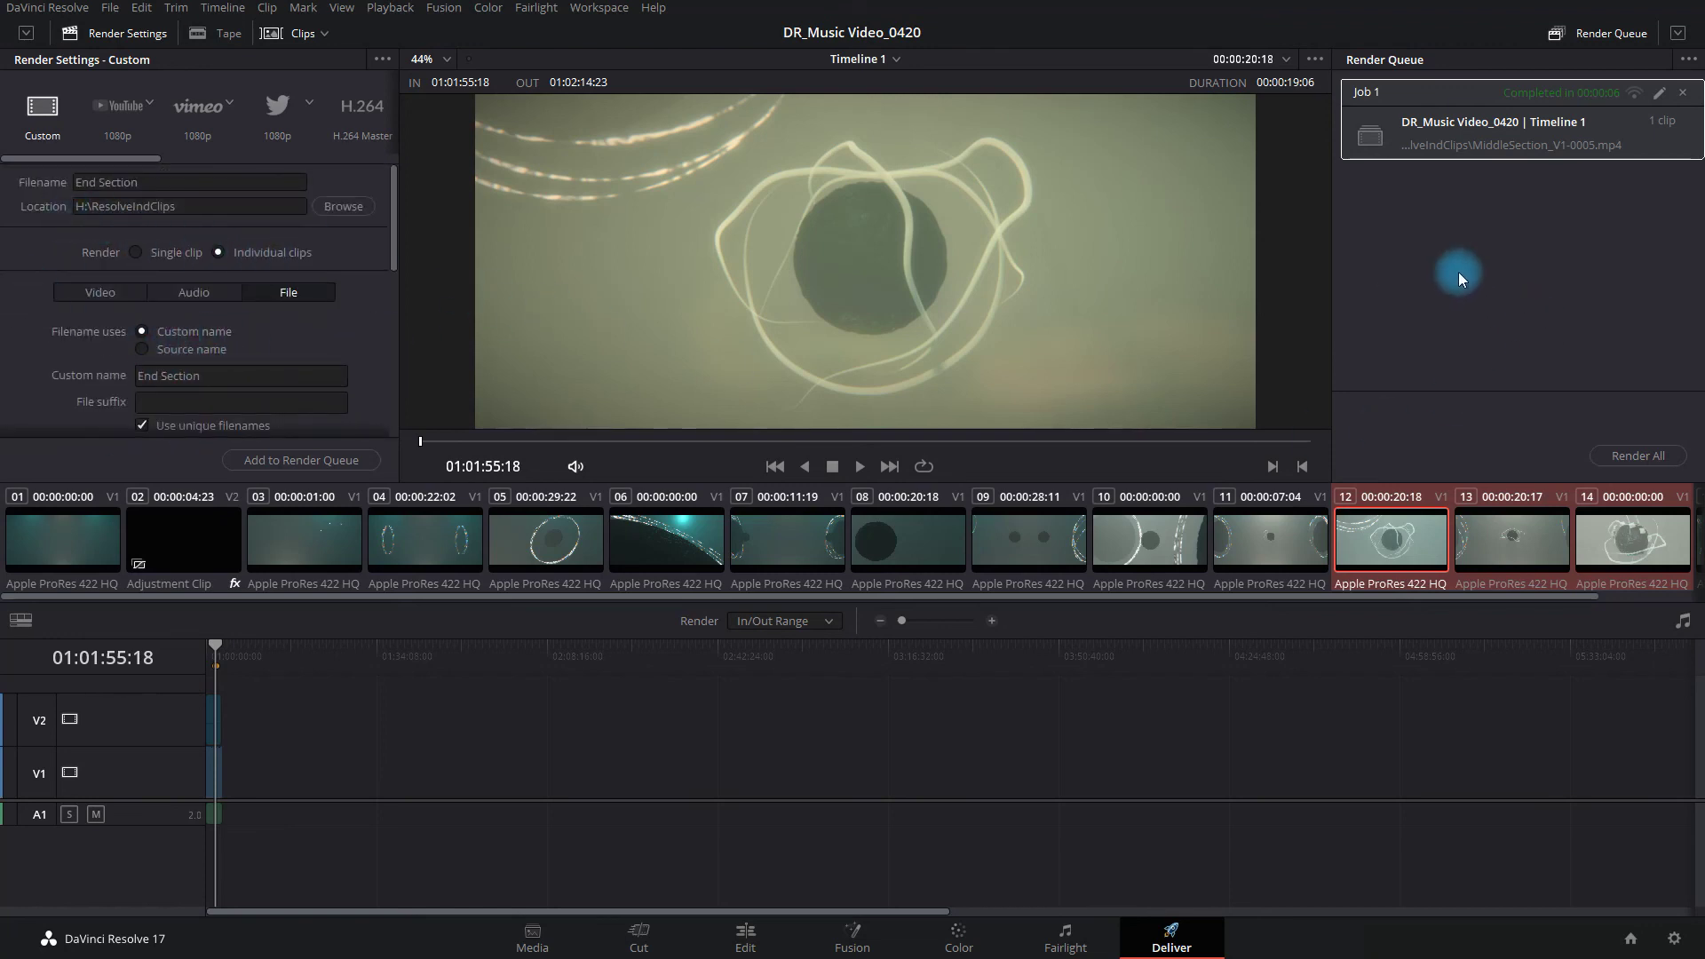
left_click(1500, 300)
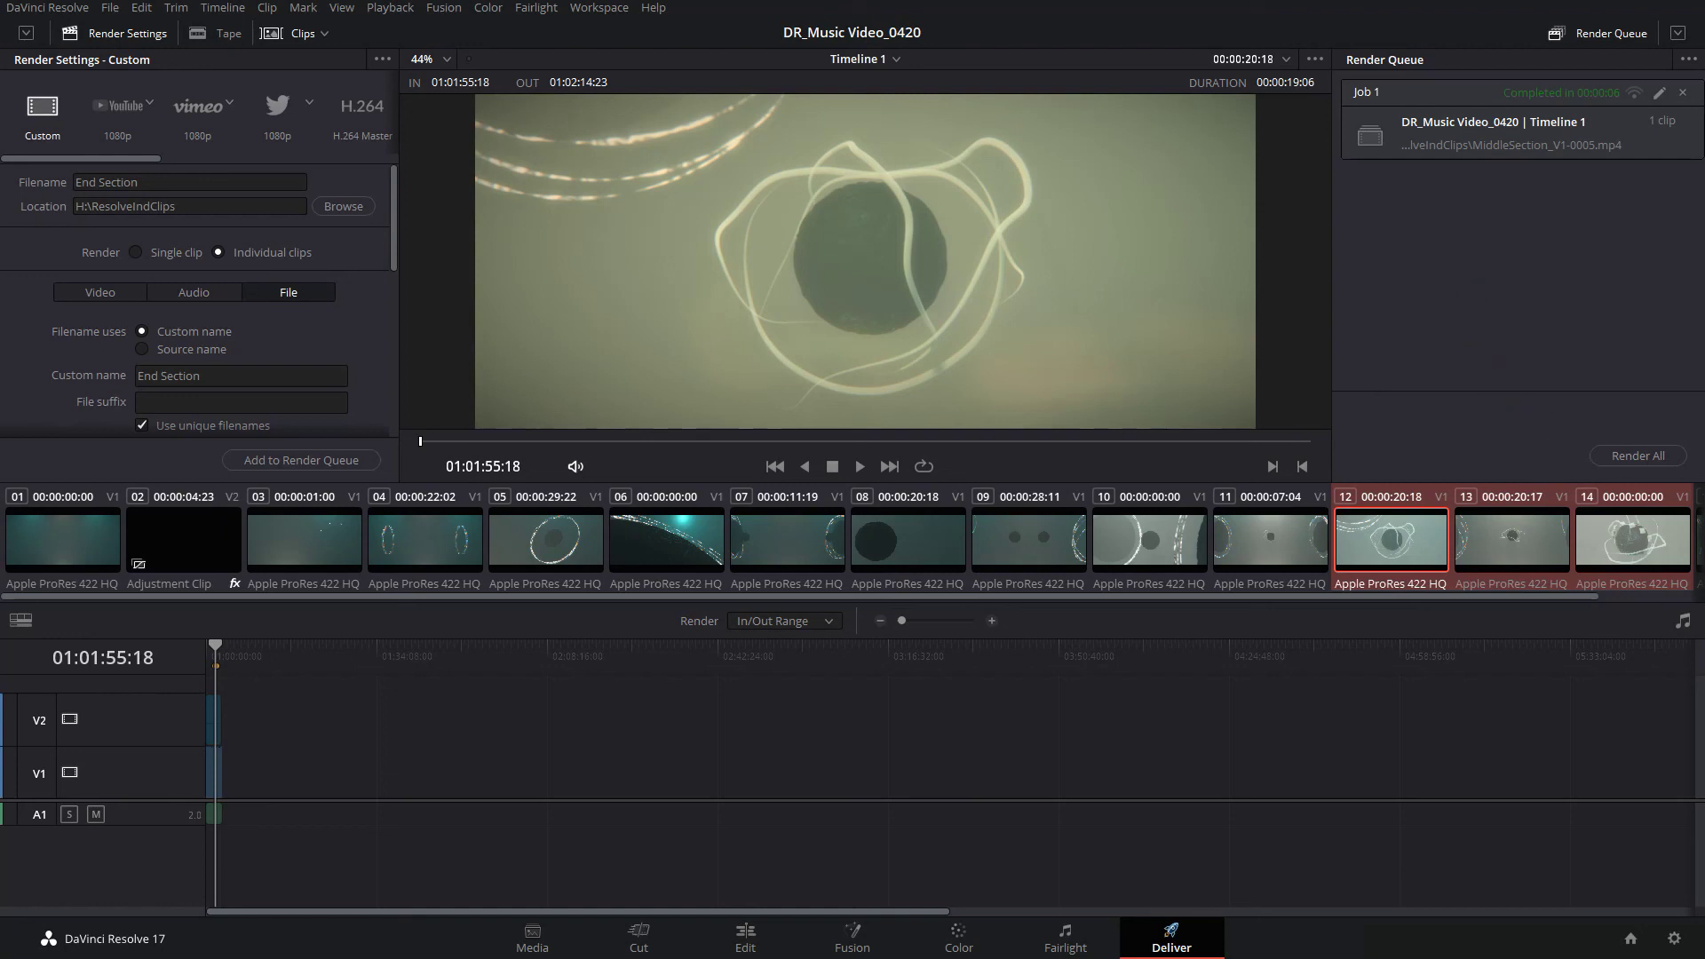
left_click(1550, 355)
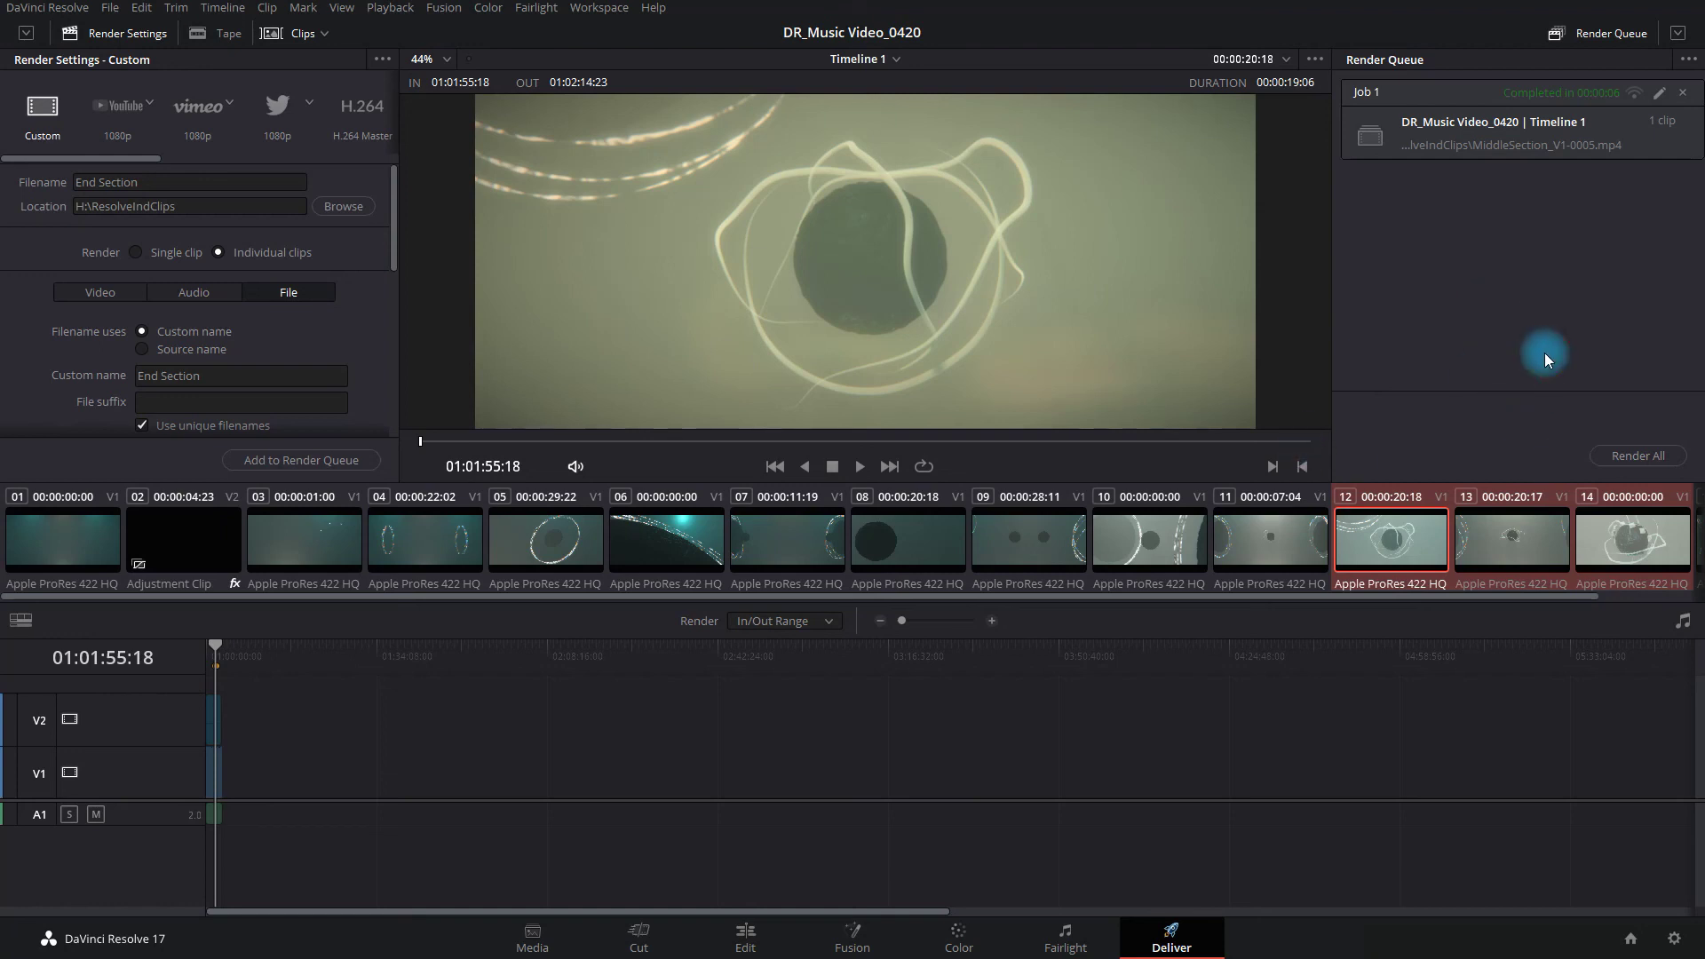